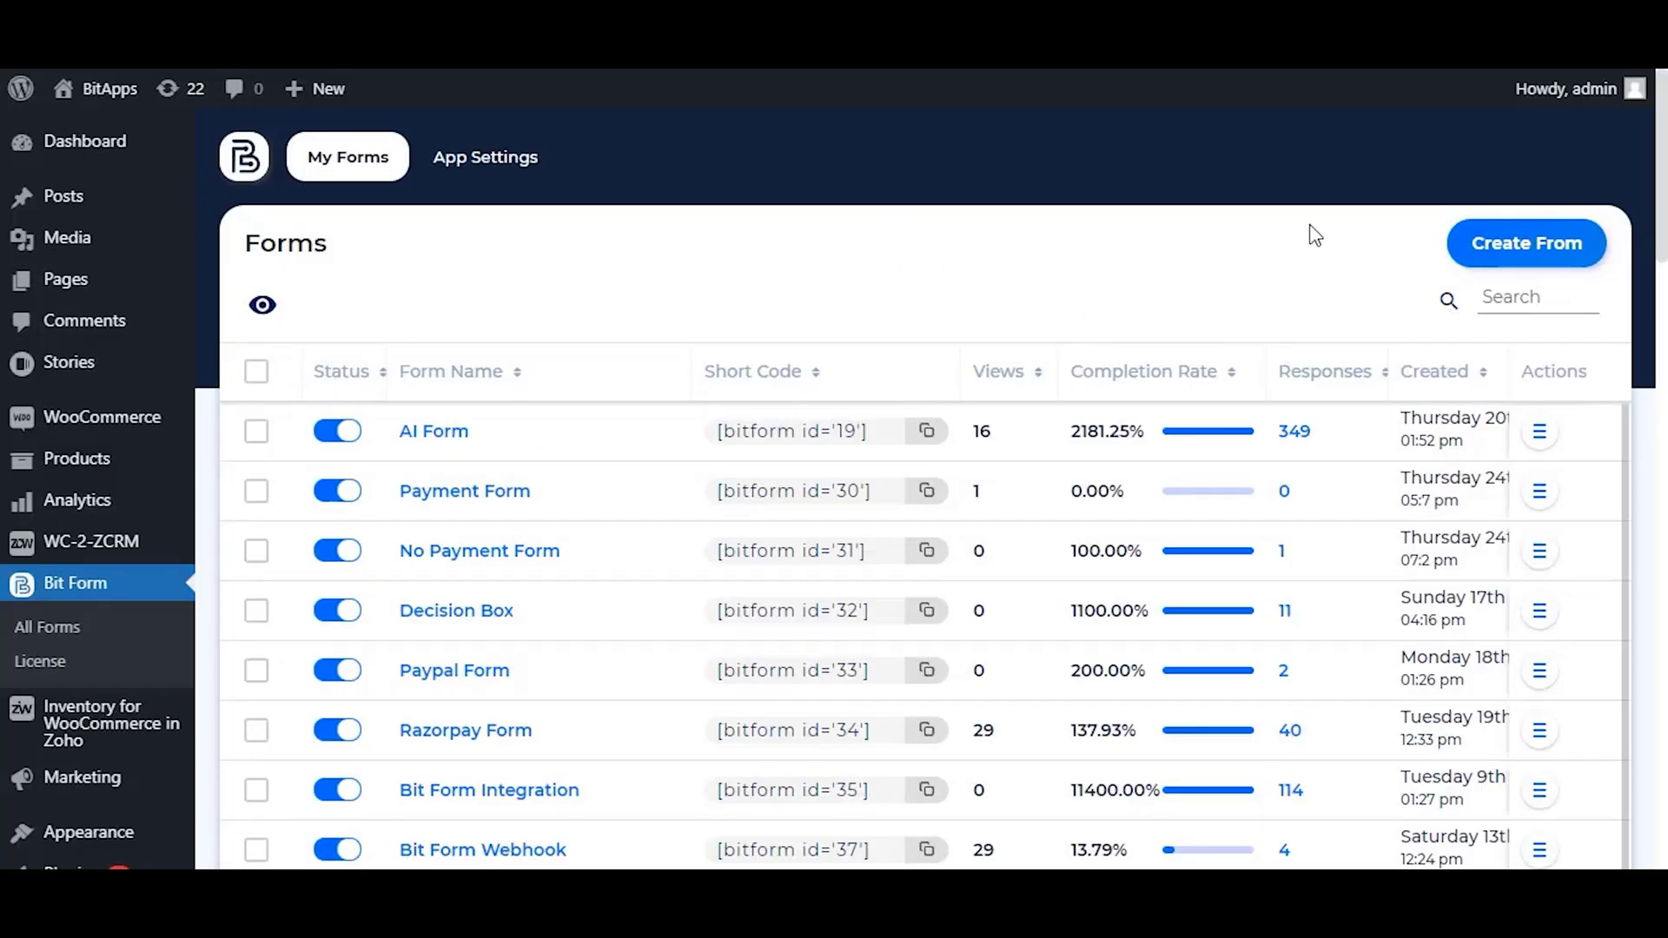
# Step: Dismiss the Create Form dialog without creating a form and scroll the forms list to Paypal Form
pyautogui.click(1512, 244)
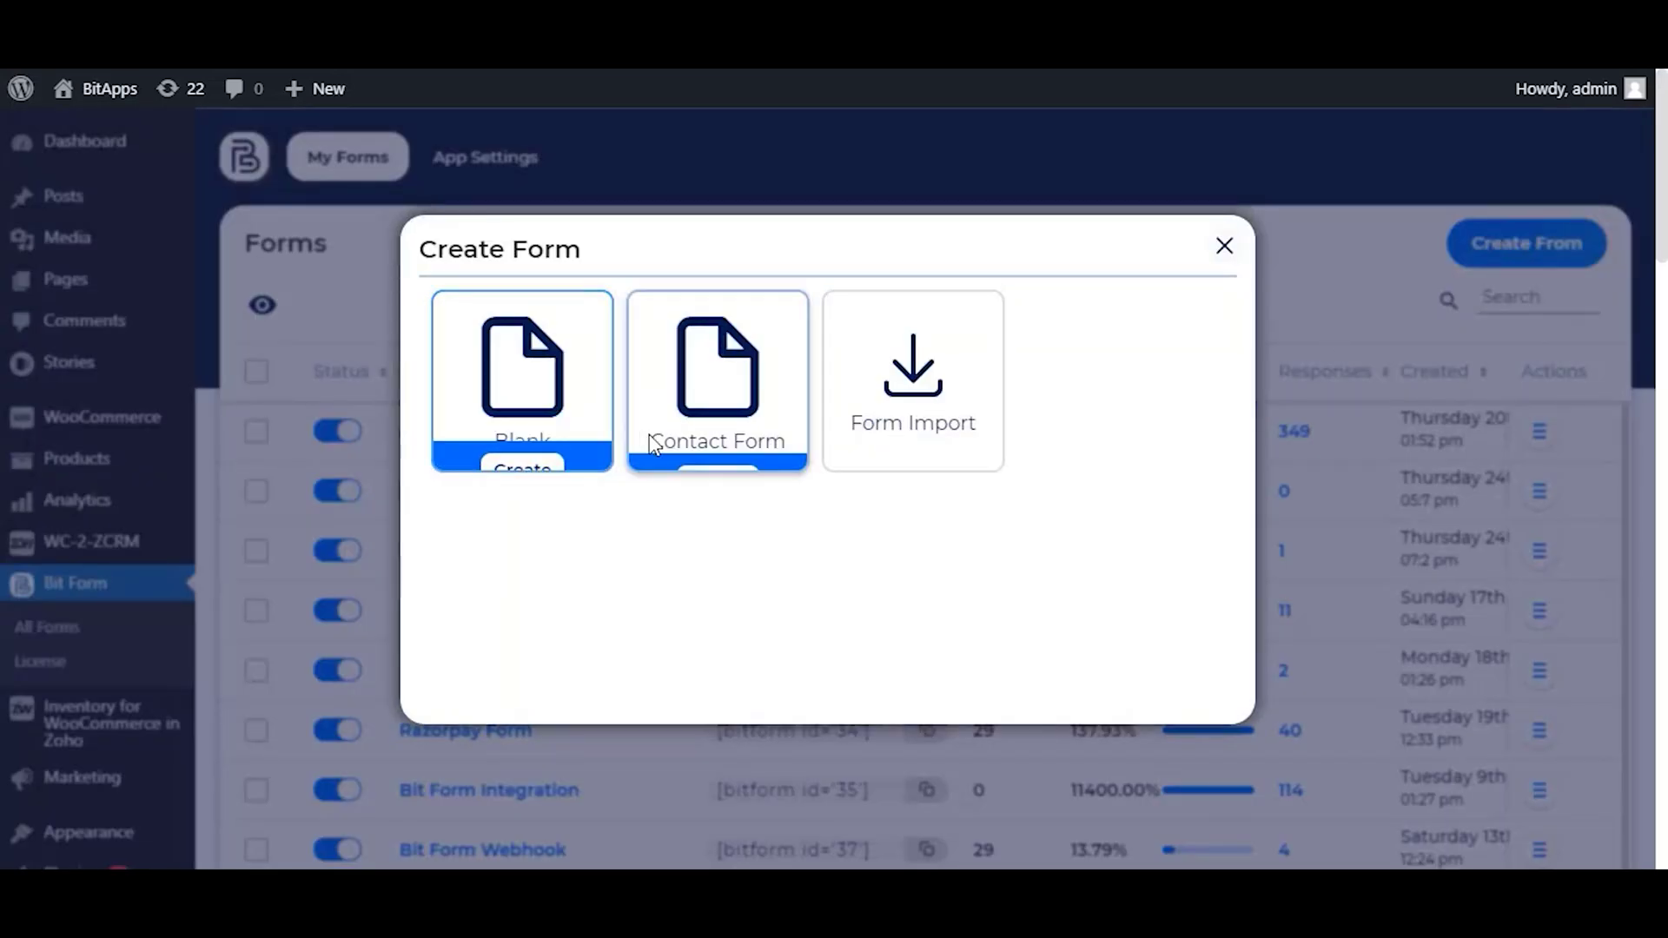
pyautogui.click(1227, 248)
pyautogui.scroll(-1, 1096, 275)
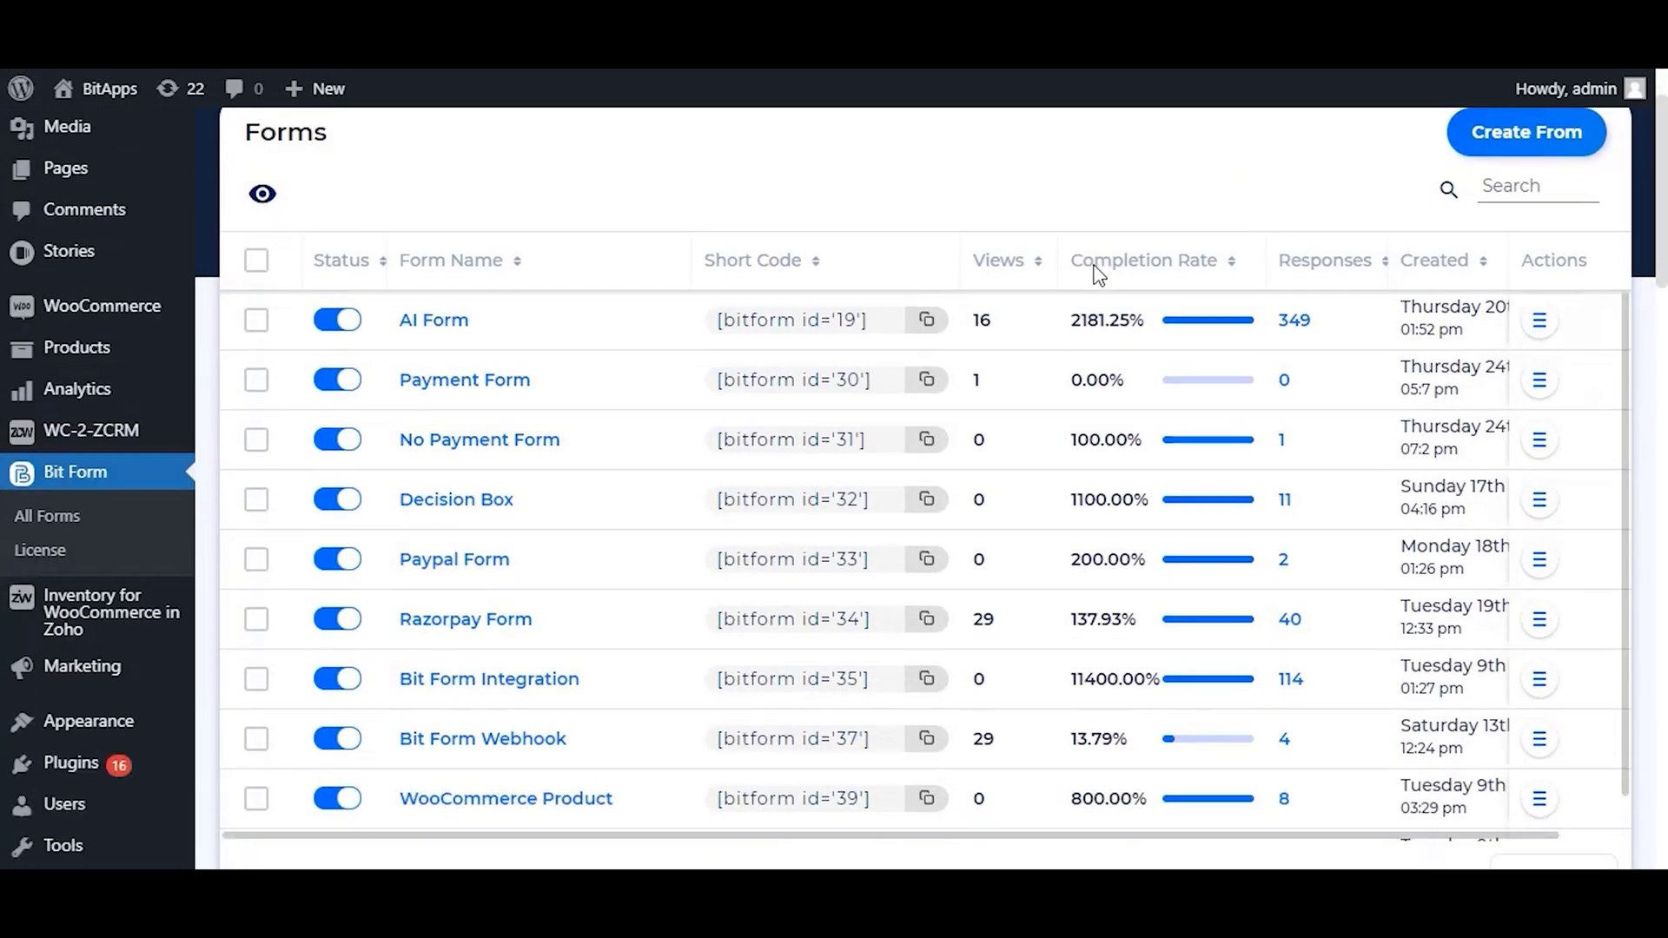
# Step: Open Paypal Form in the Builder and drag a PayPal field onto the canvas below the Amount Field
pyautogui.click(452, 561)
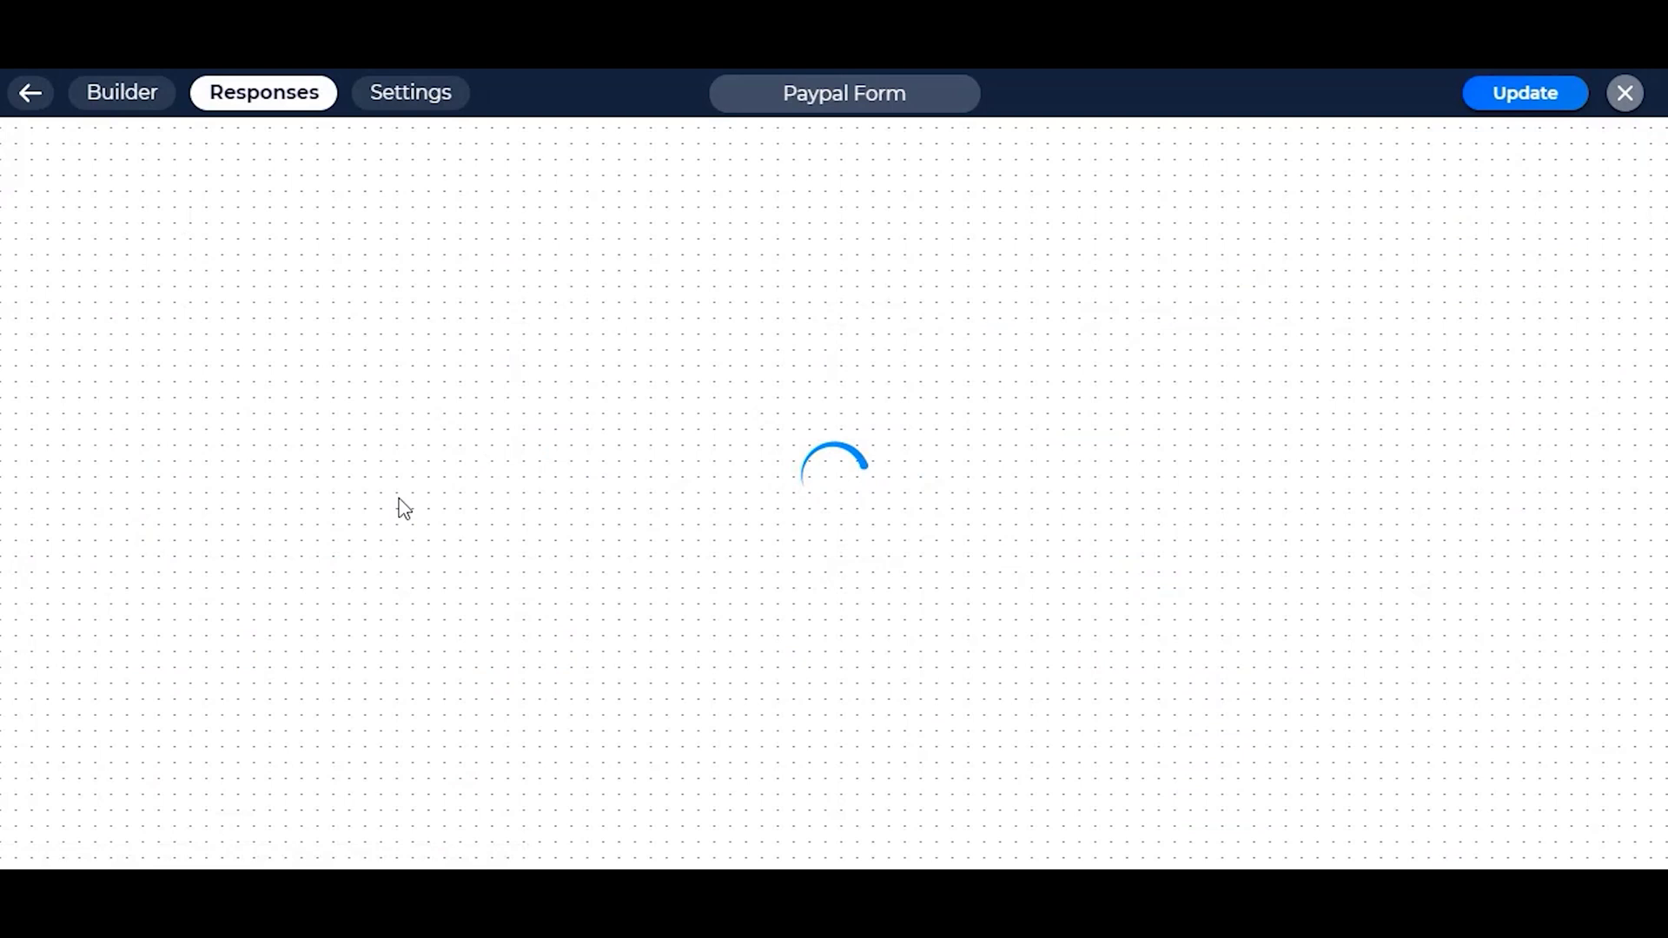
pyautogui.click(119, 96)
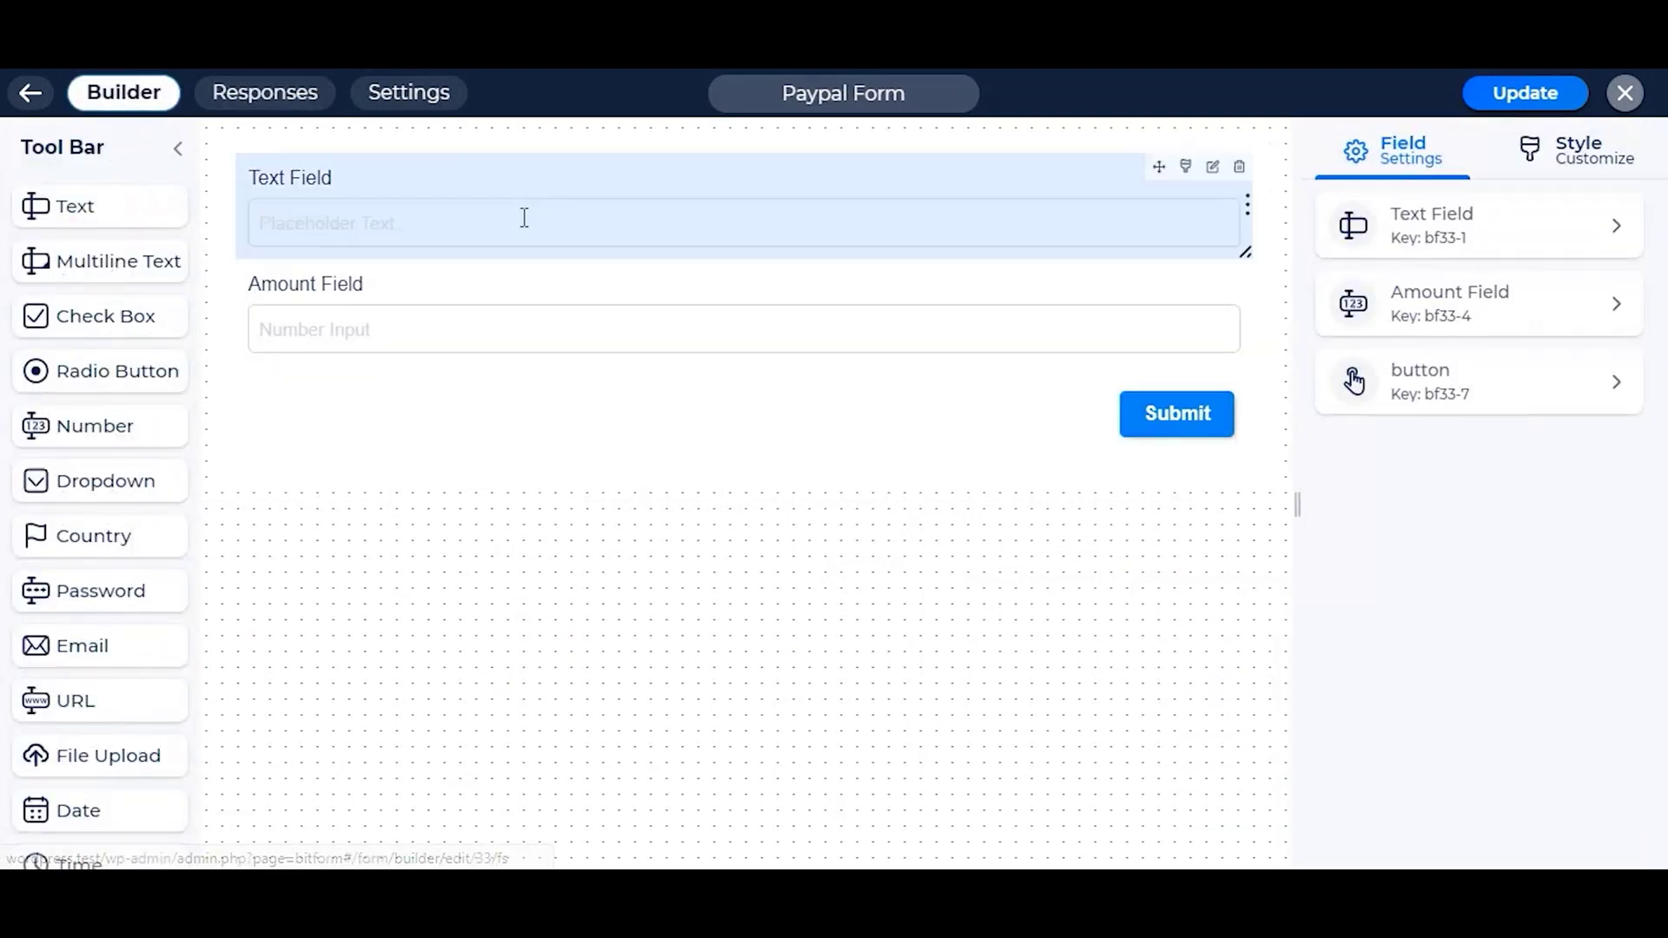
pyautogui.scroll(-2, 56, 630)
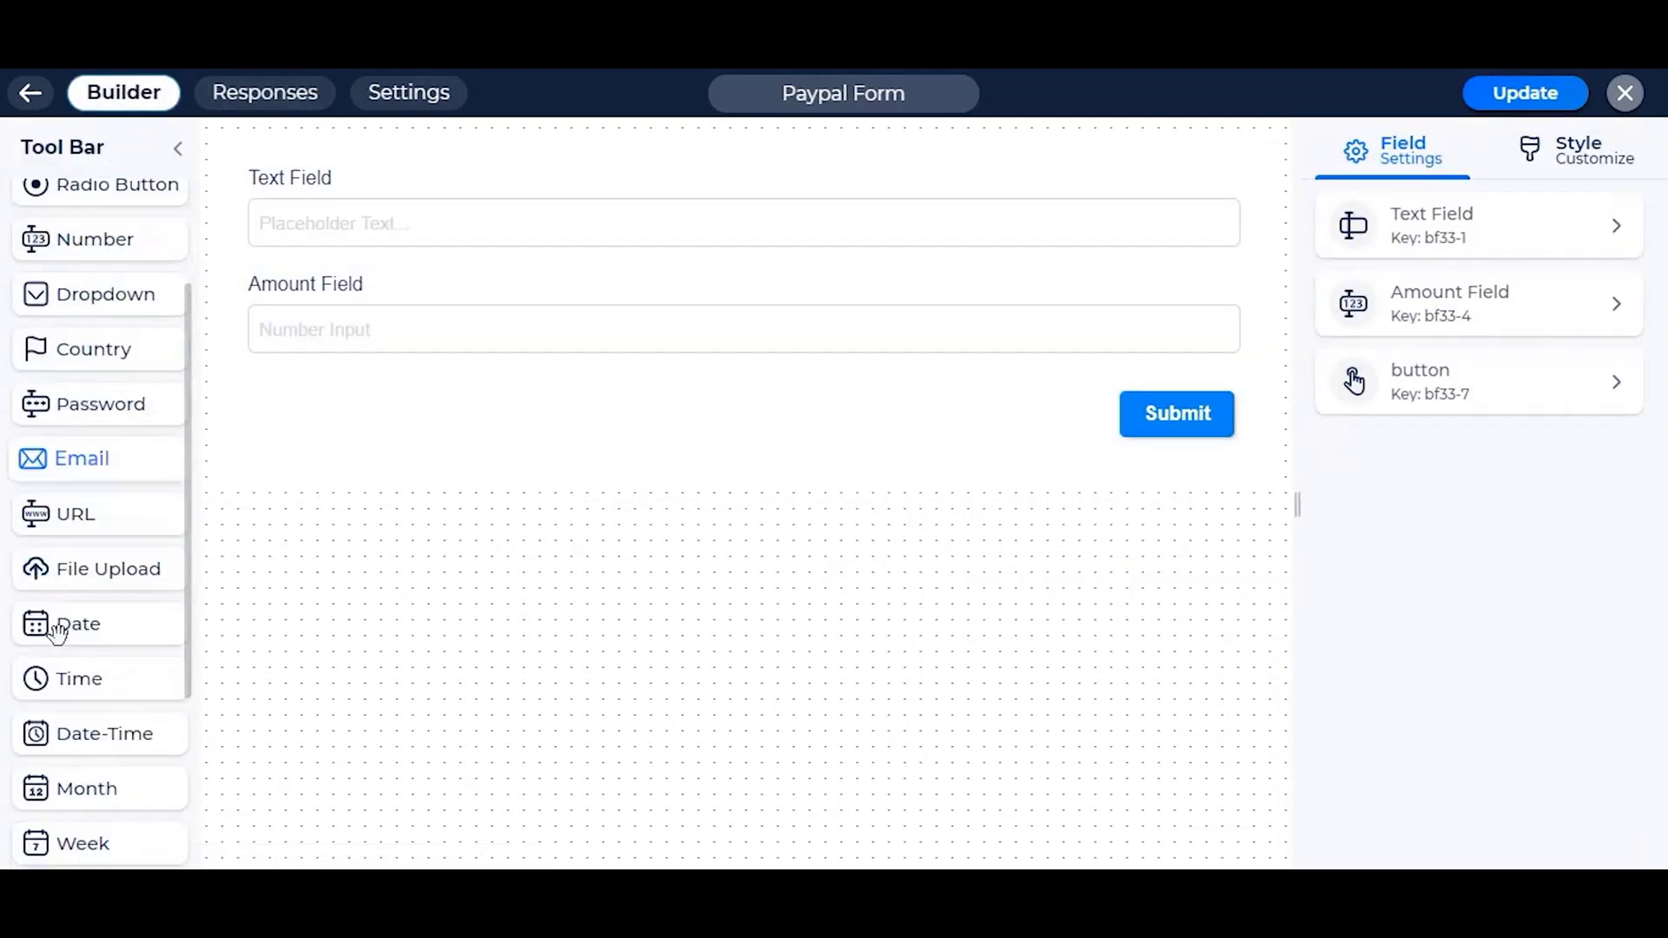
pyautogui.scroll(-5, 57, 630)
pyautogui.moveTo(101, 747); pyautogui.dragTo(590, 382)
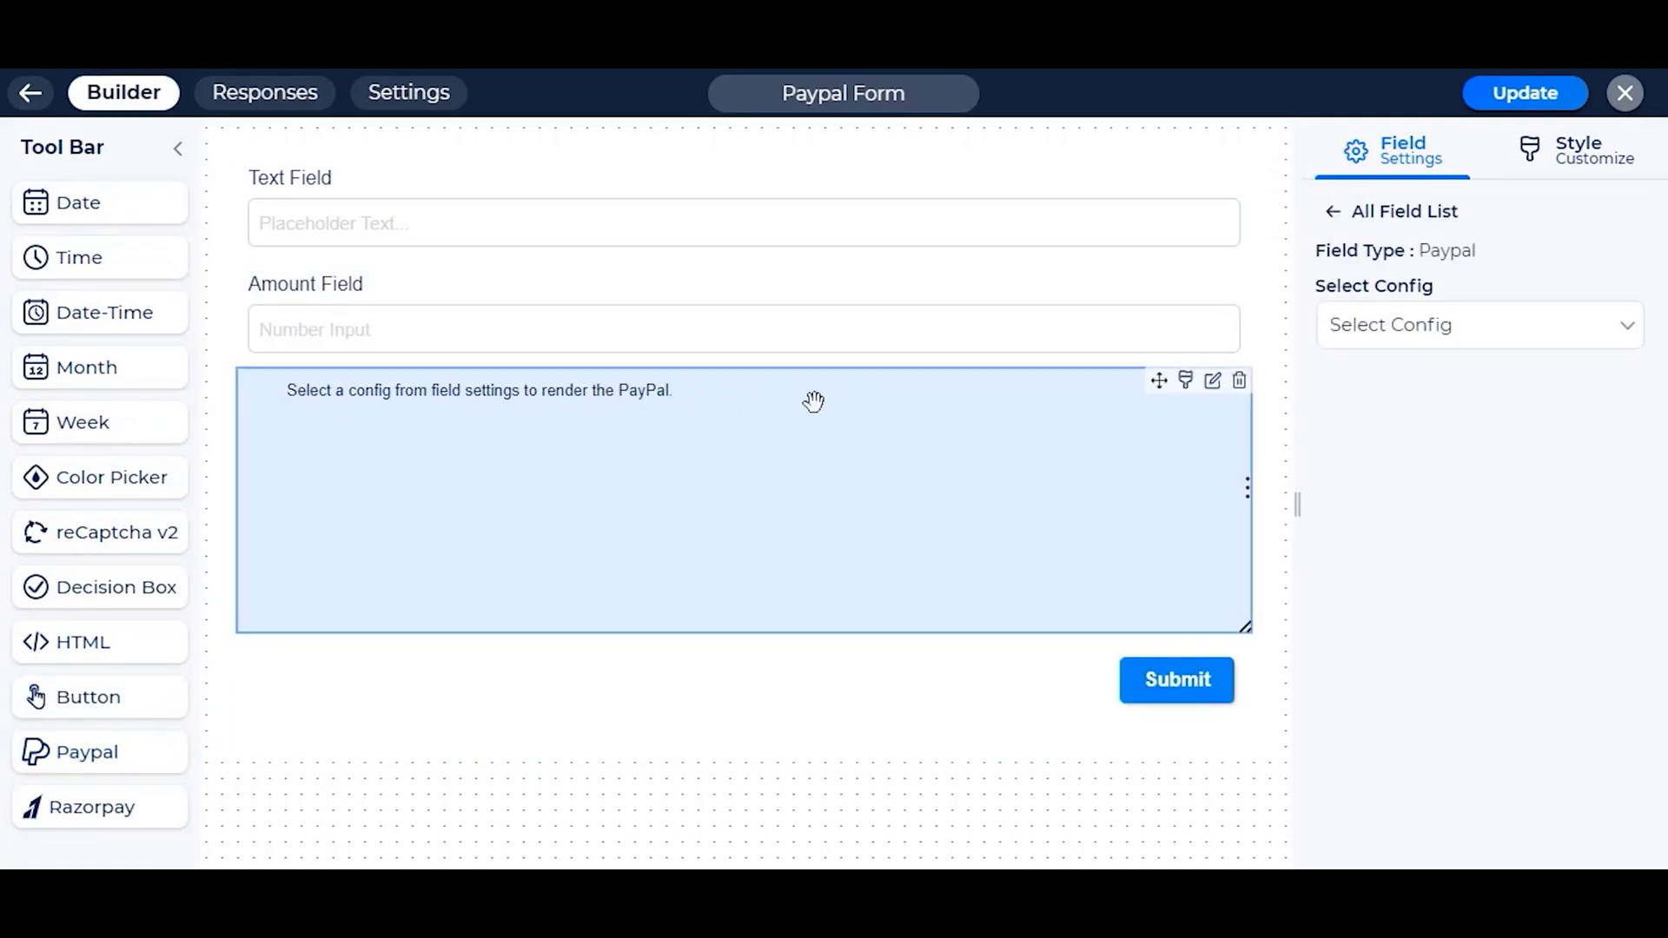
# Step: Leave the PayPal field's config unselected and save the form with Update
pyautogui.click(1377, 334)
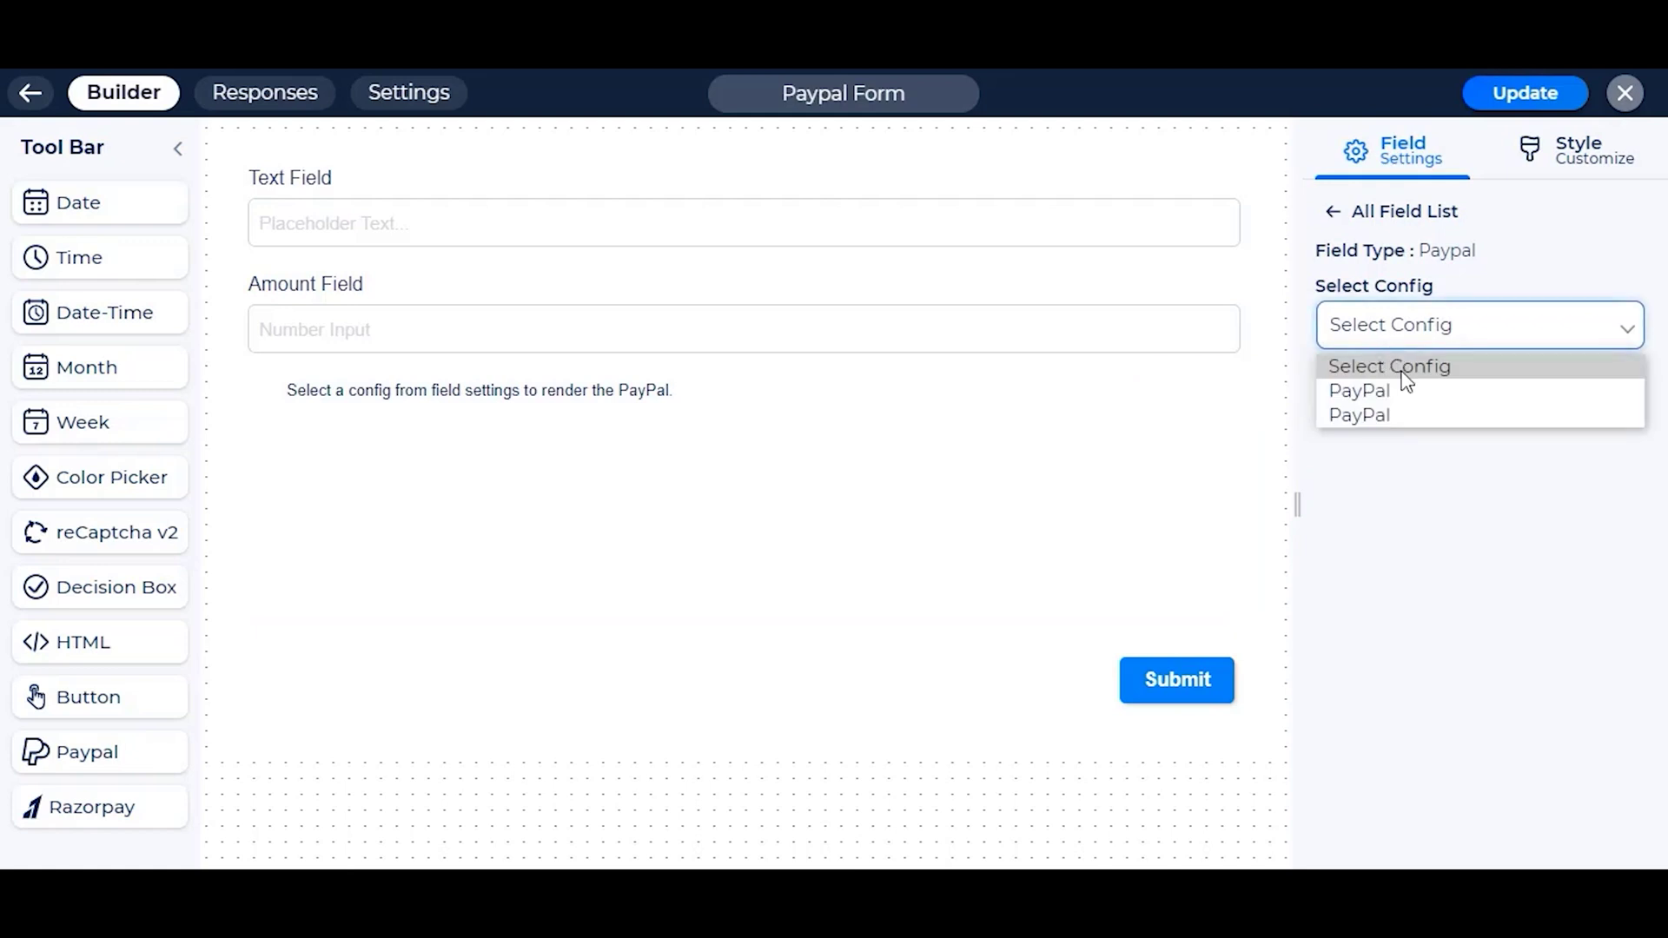
pyautogui.click(1429, 496)
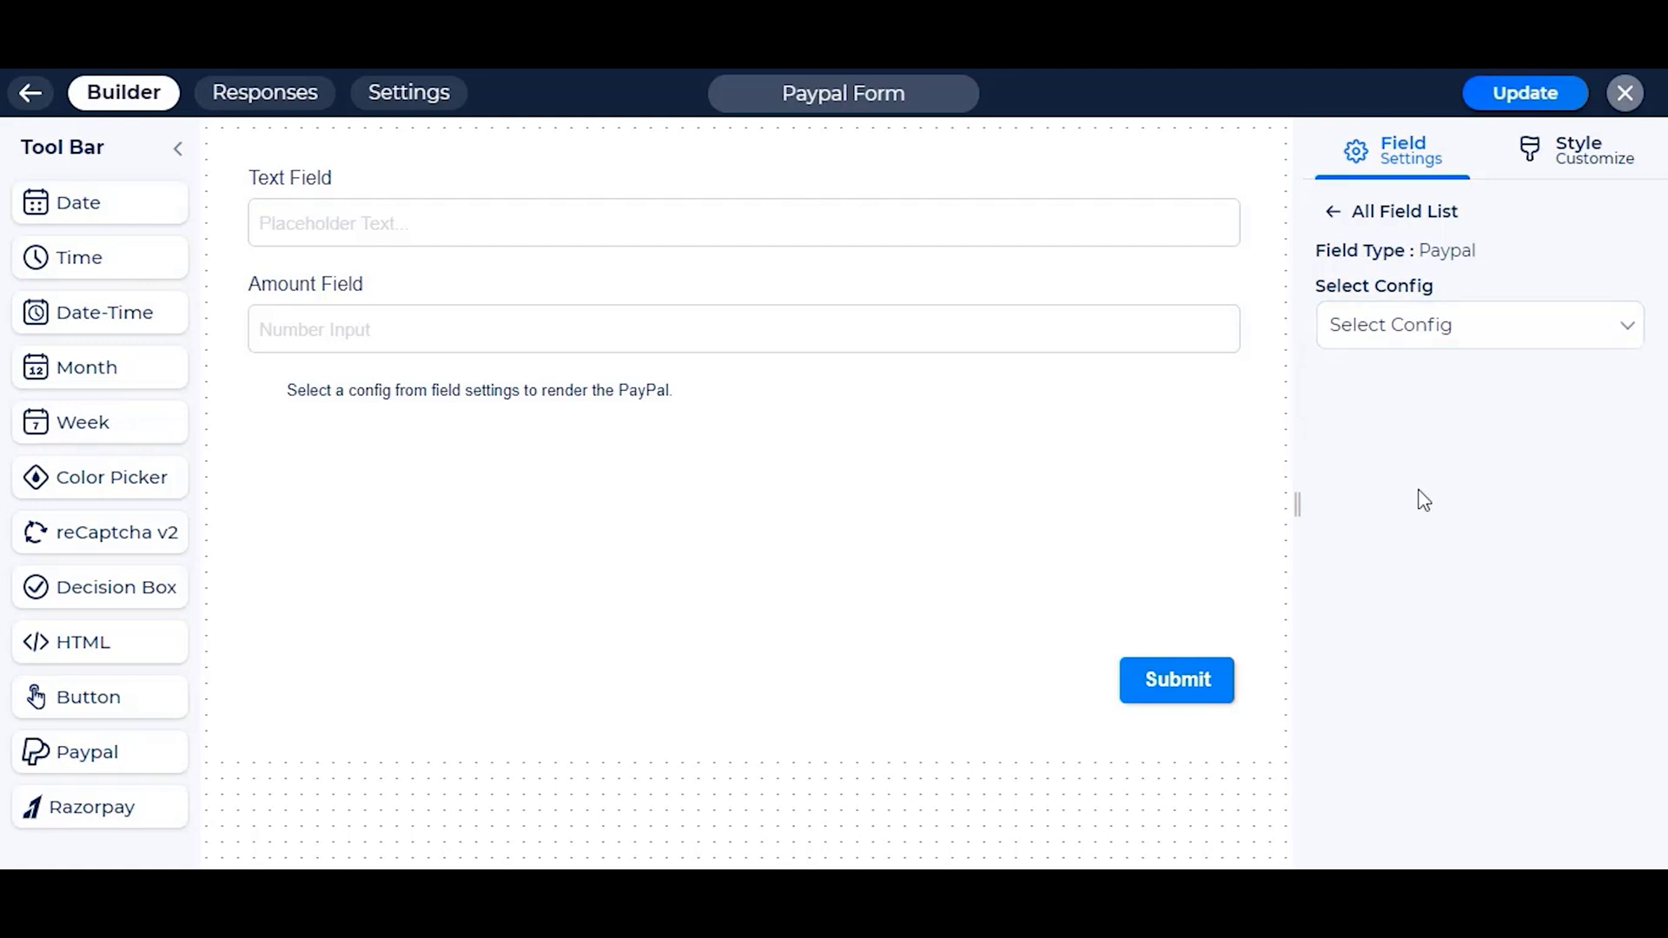
pyautogui.click(1514, 95)
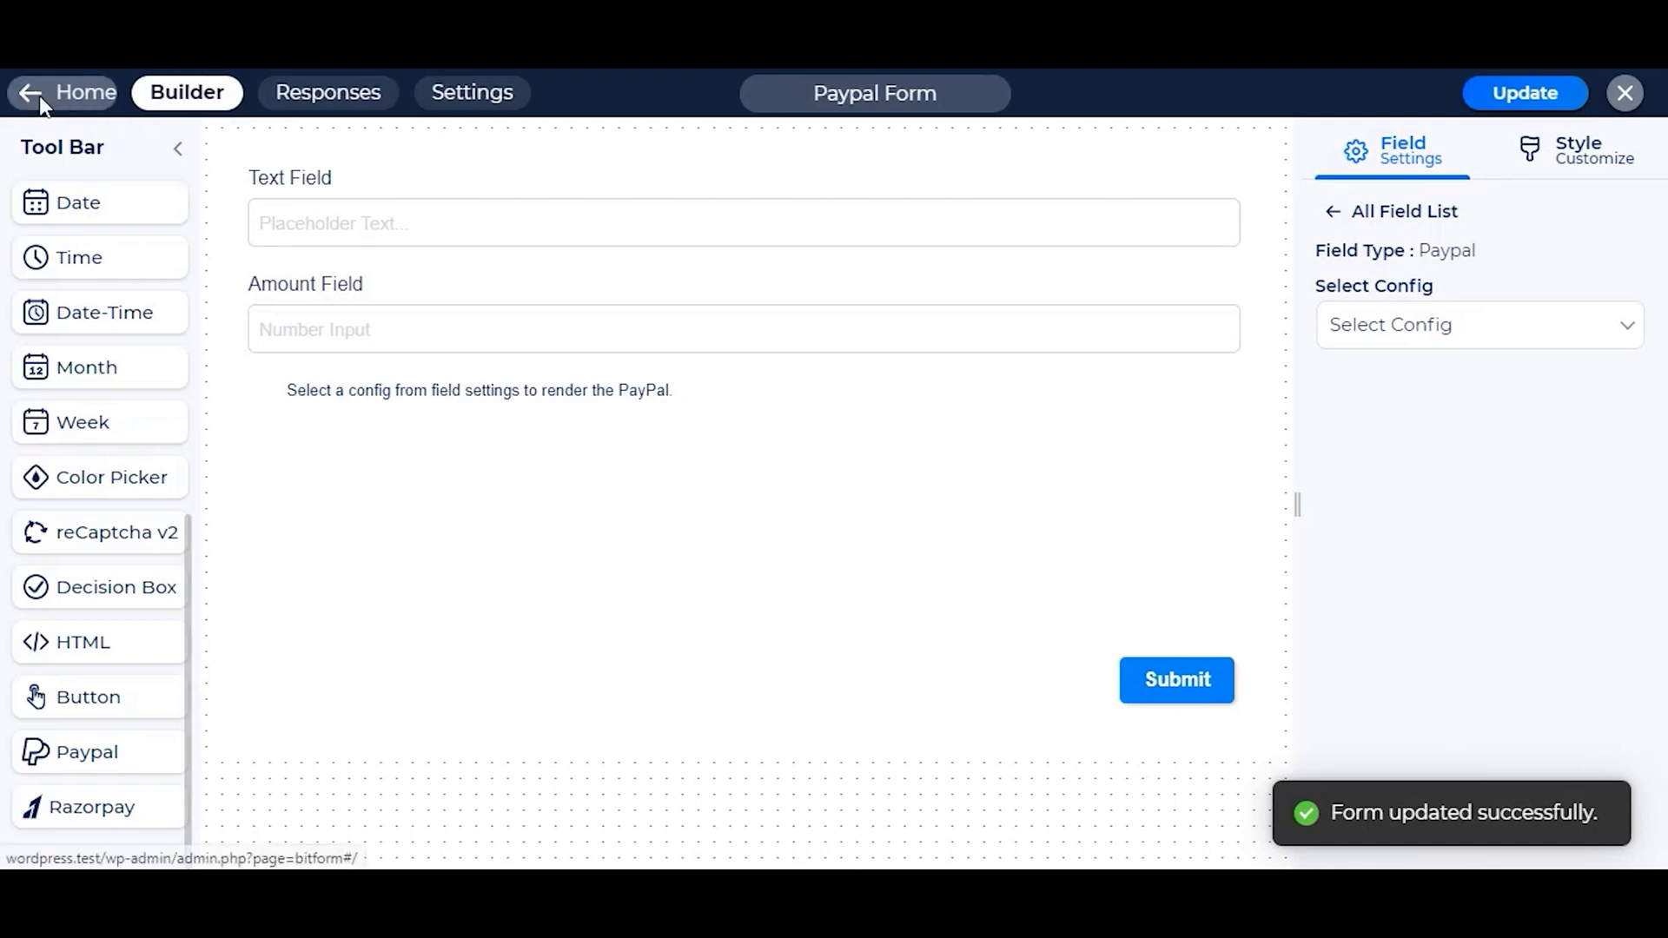
# Step: Go from My Forms to App Settings > Payments
pyautogui.click(39, 94)
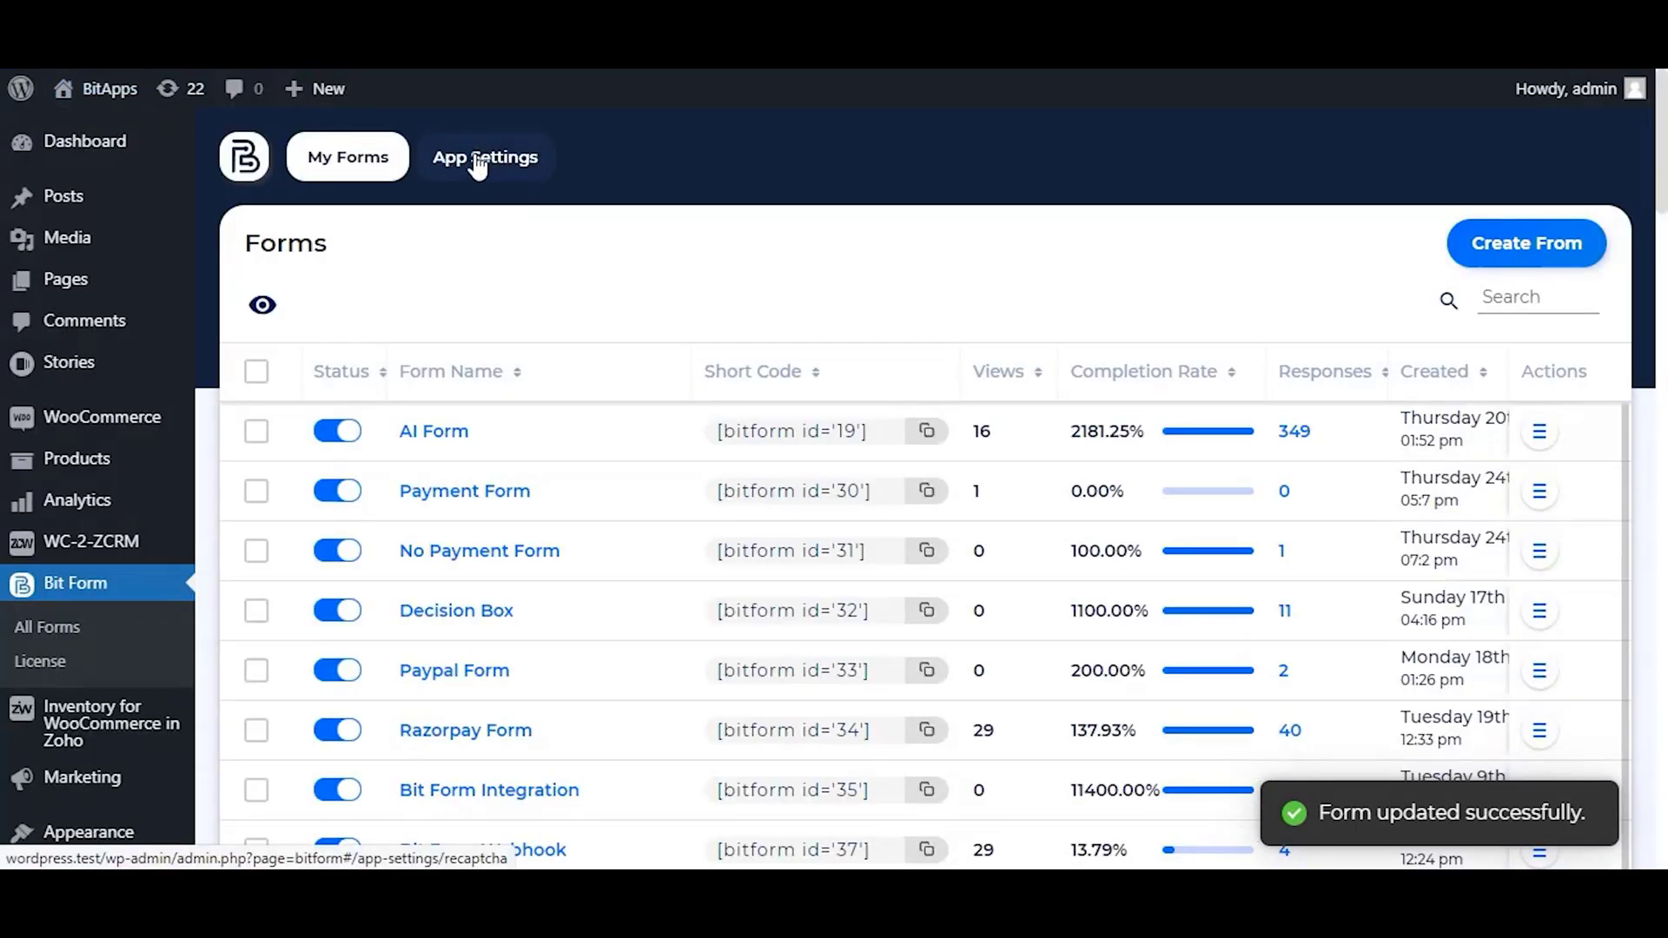
pyautogui.click(517, 170)
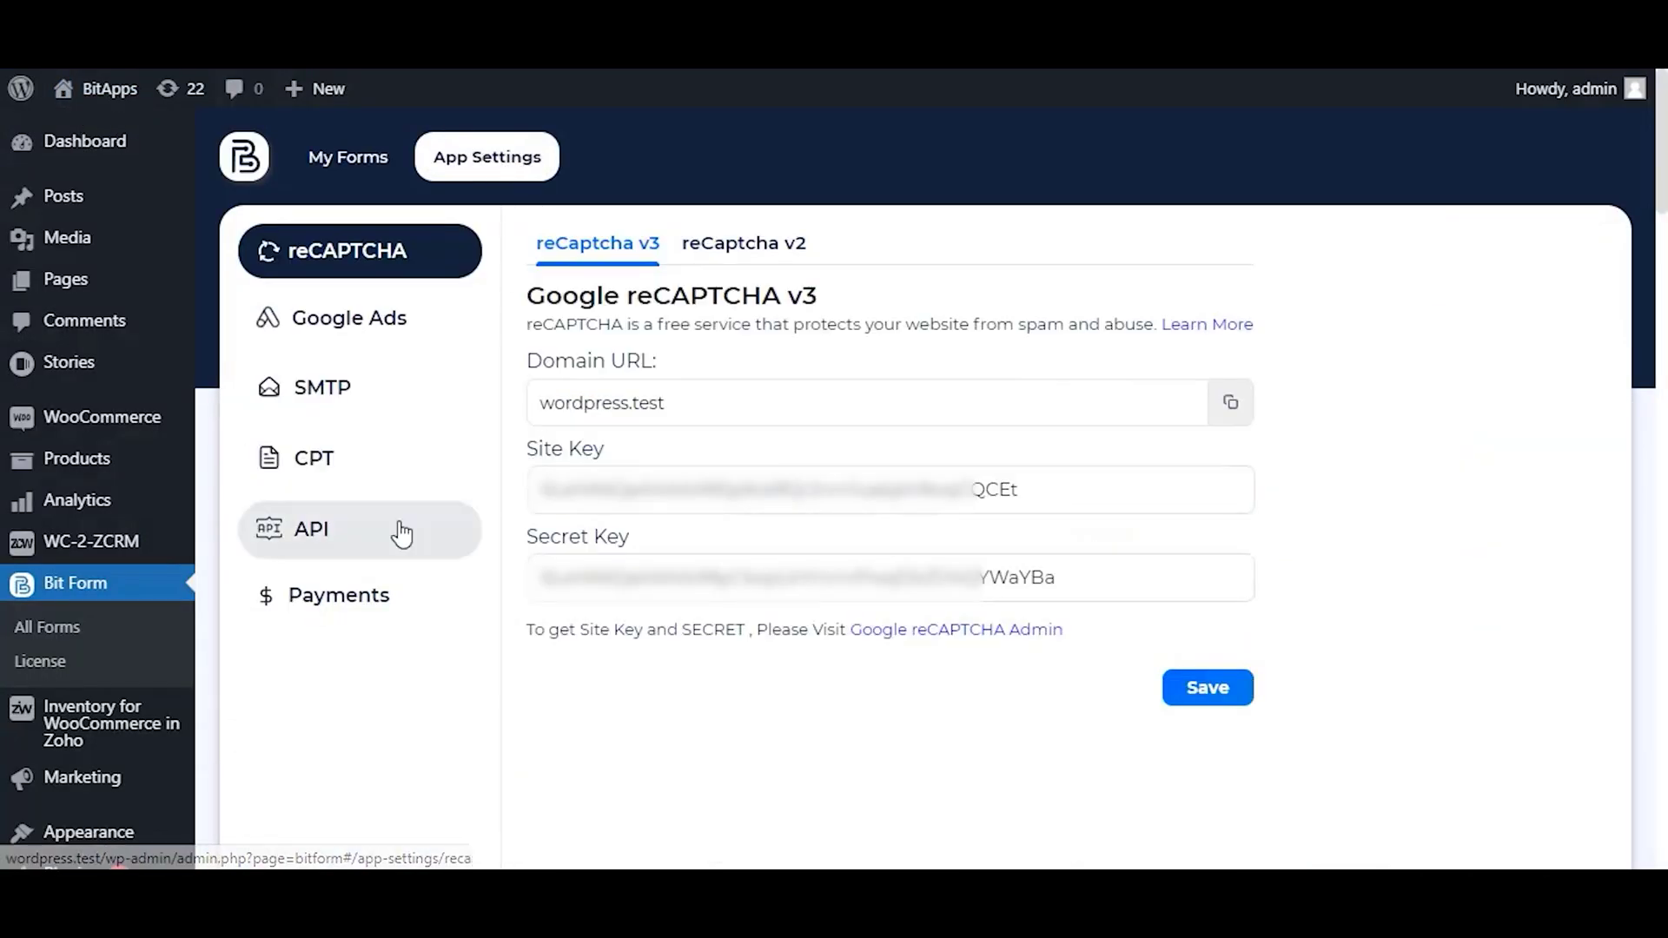
pyautogui.click(335, 621)
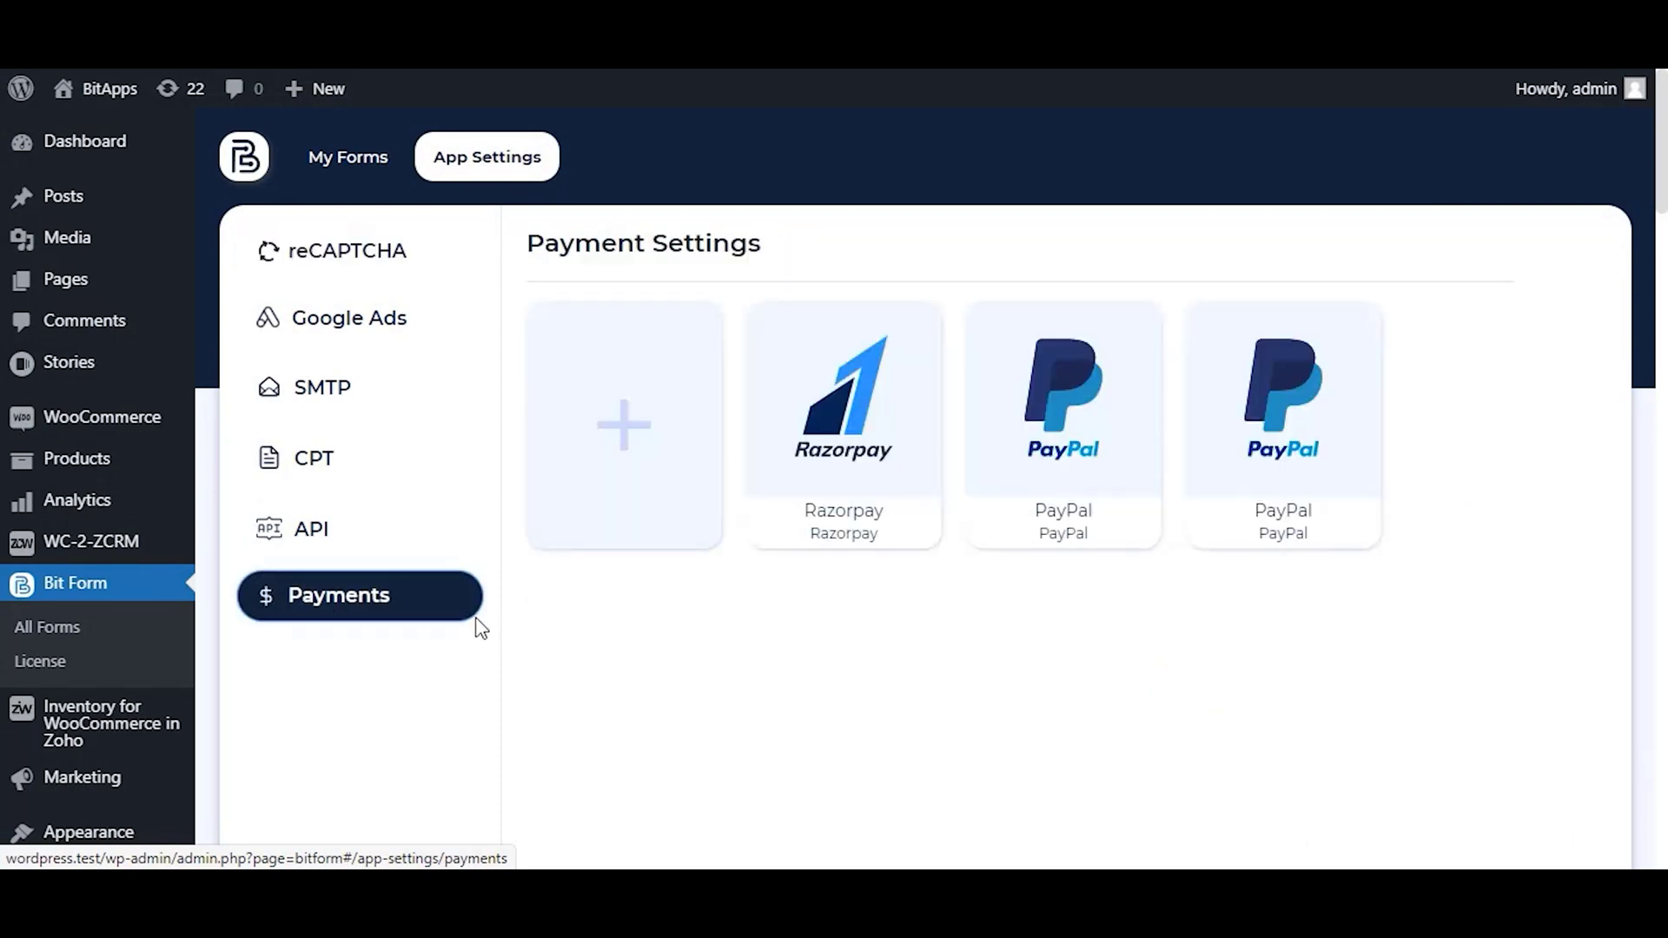
# Step: Add a new payment integration and choose PayPal to reveal its Integration Name and Client ID settings
pyautogui.moveTo(1256, 476)
pyautogui.moveTo(986, 489)
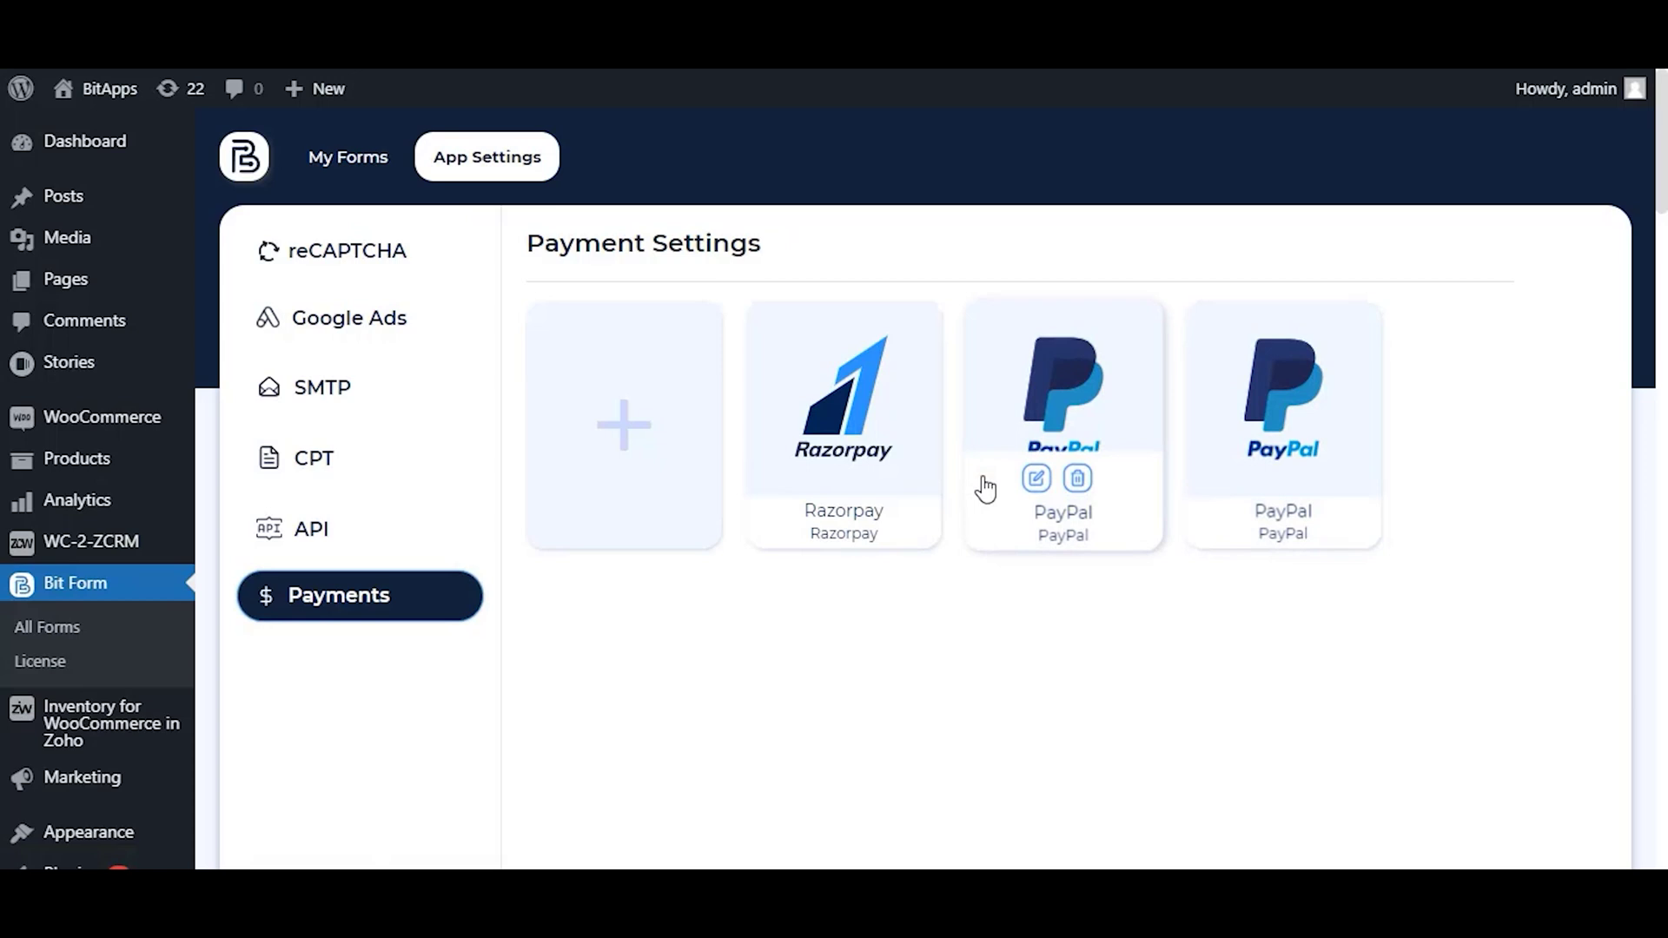
pyautogui.click(589, 447)
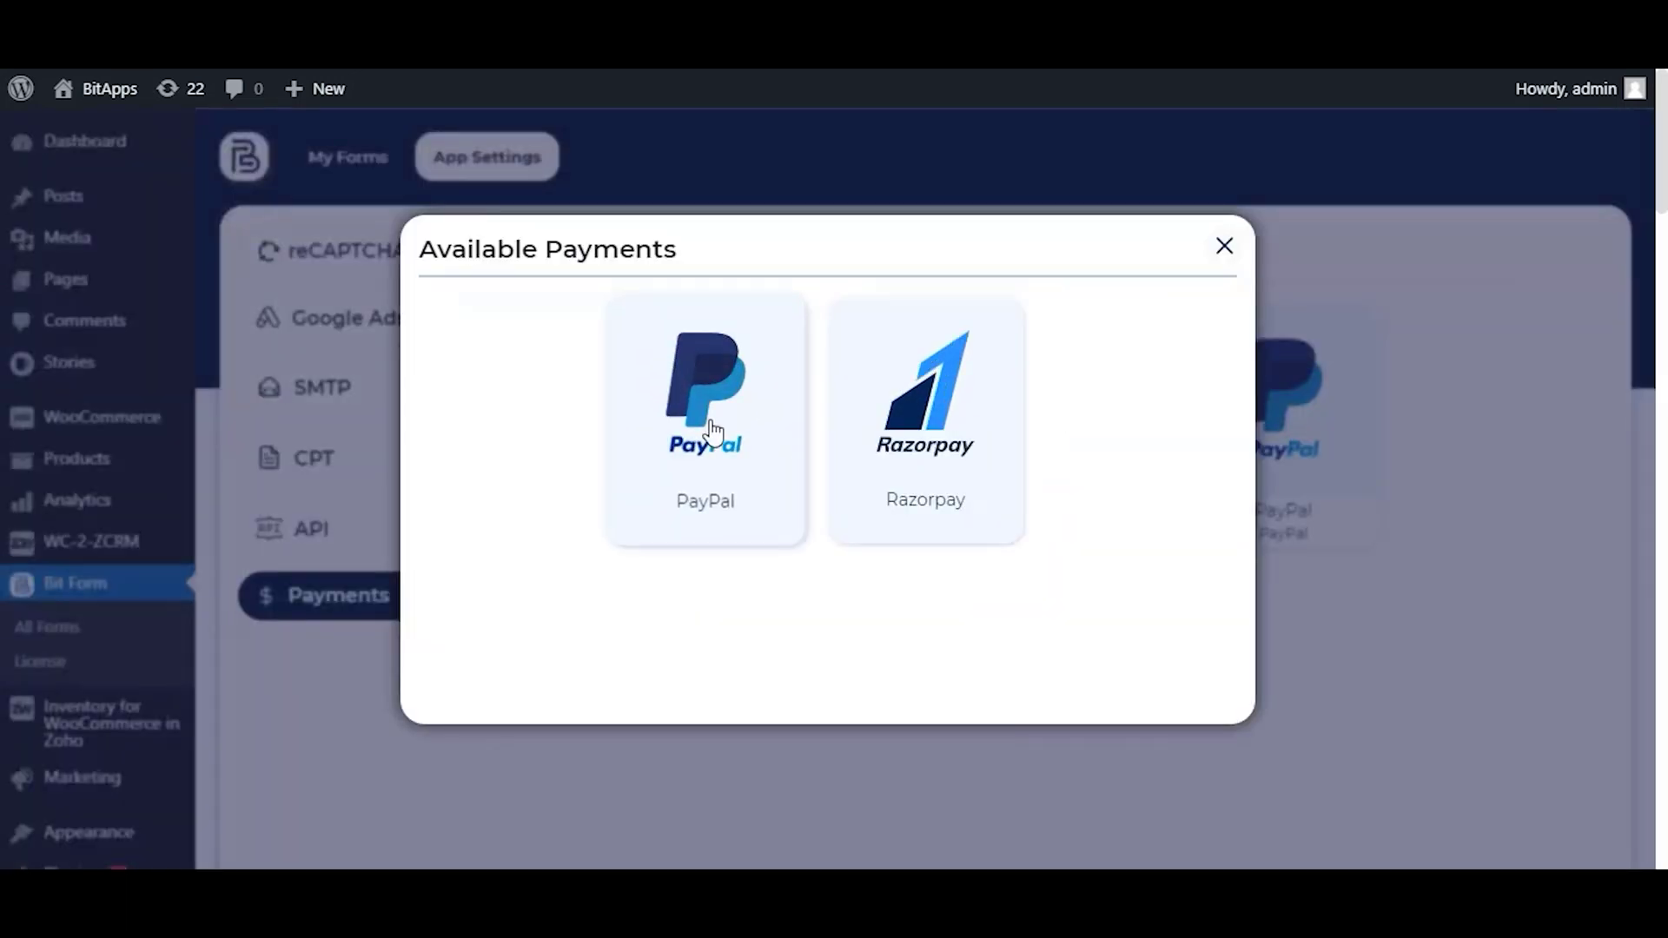
pyautogui.click(740, 454)
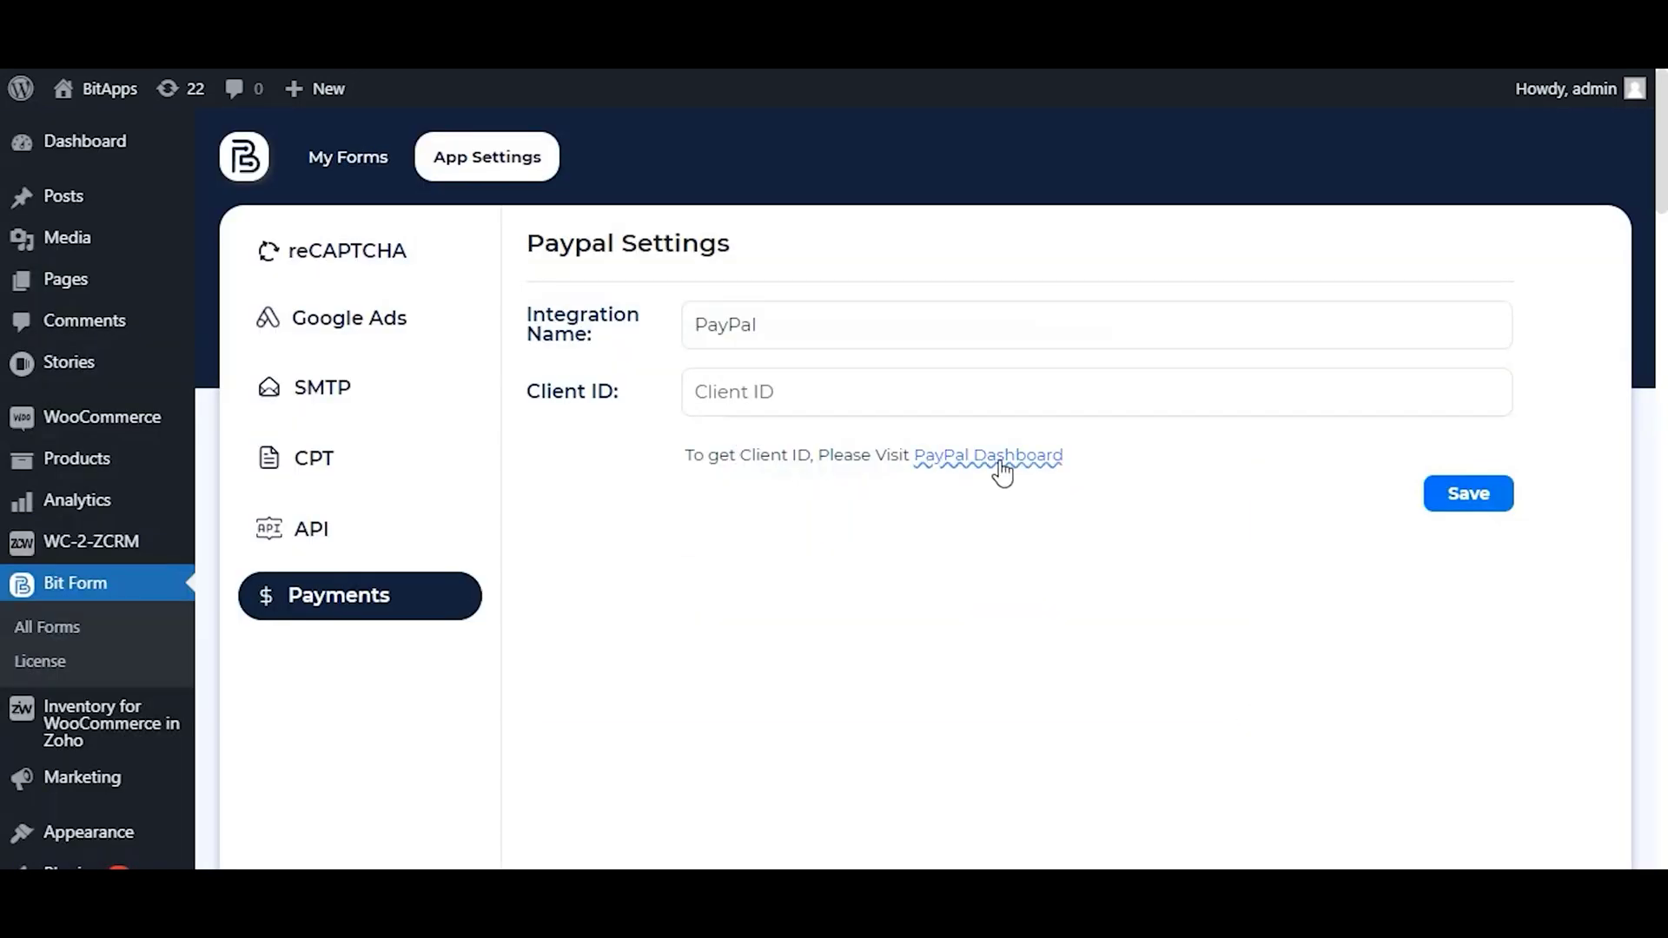
pyautogui.moveTo(530, 393); pyautogui.dragTo(622, 398)
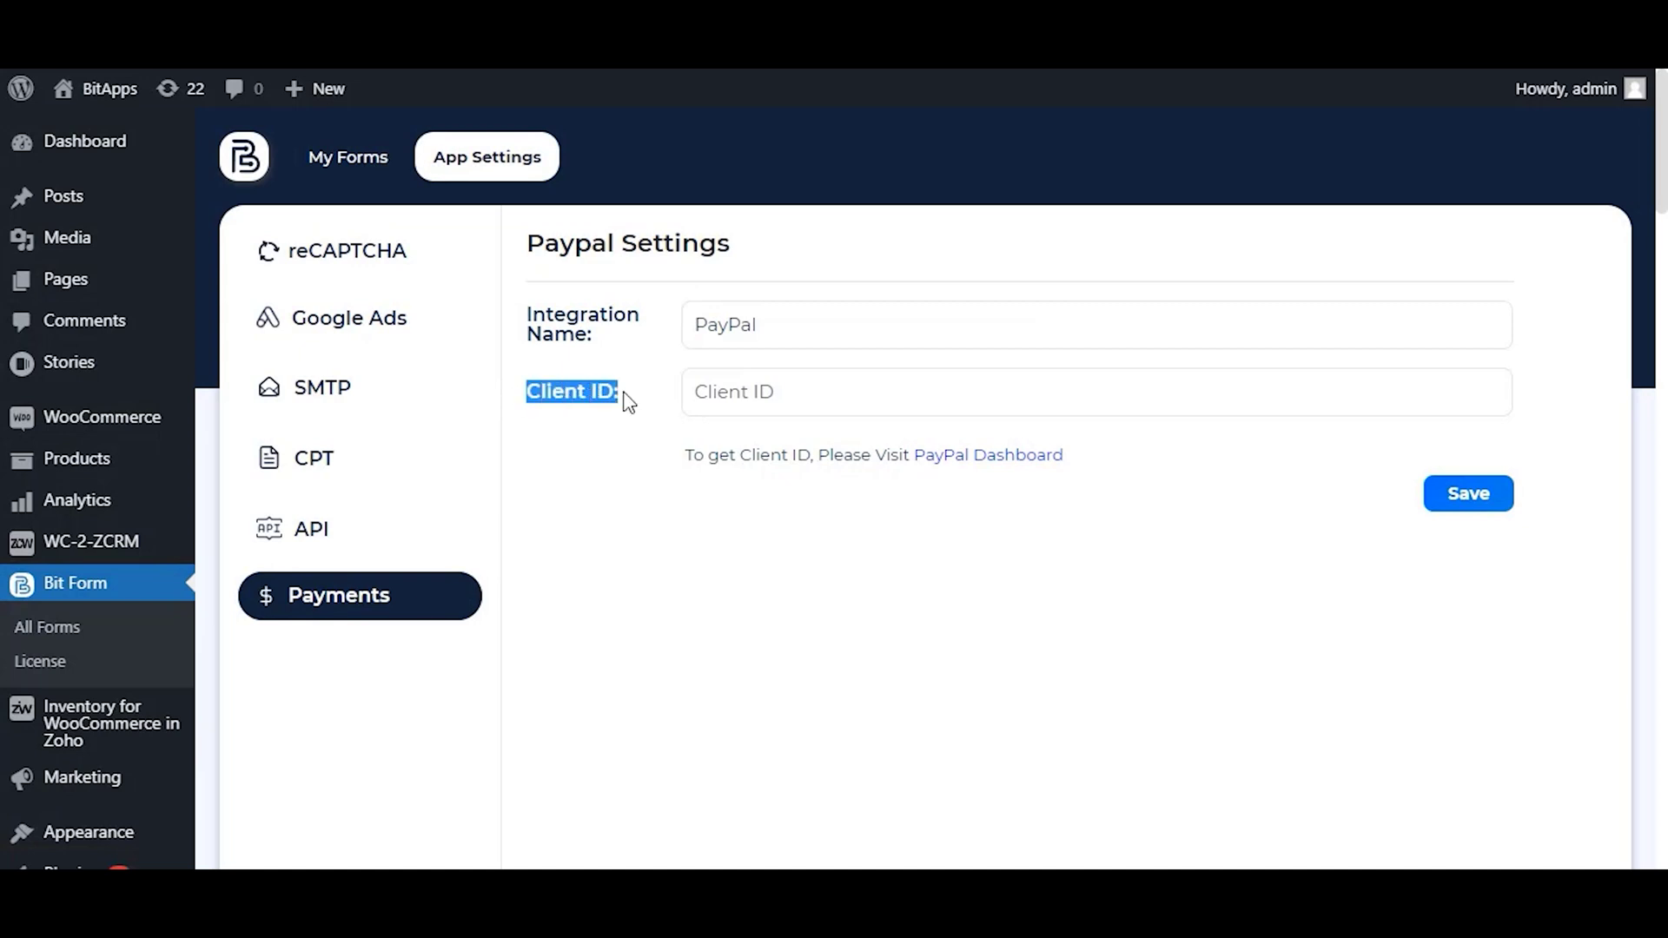
pyautogui.click(737, 450)
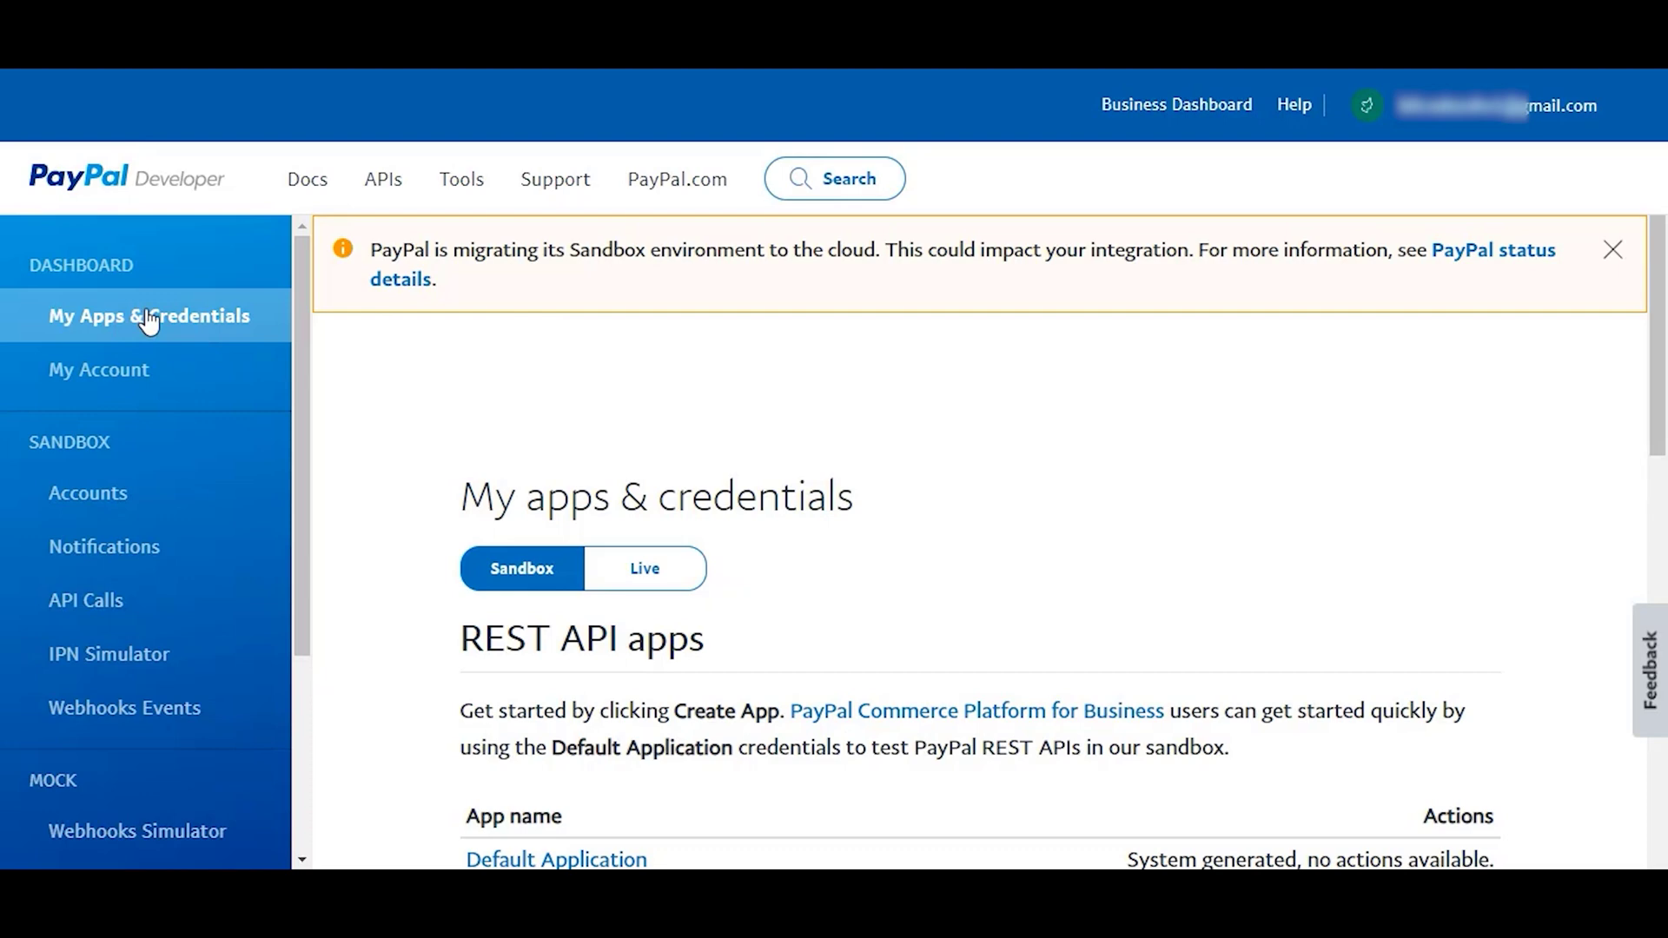
# Step: In My Apps & Credentials, switch from Live back to Sandbox and start a new REST API app
pyautogui.click(179, 320)
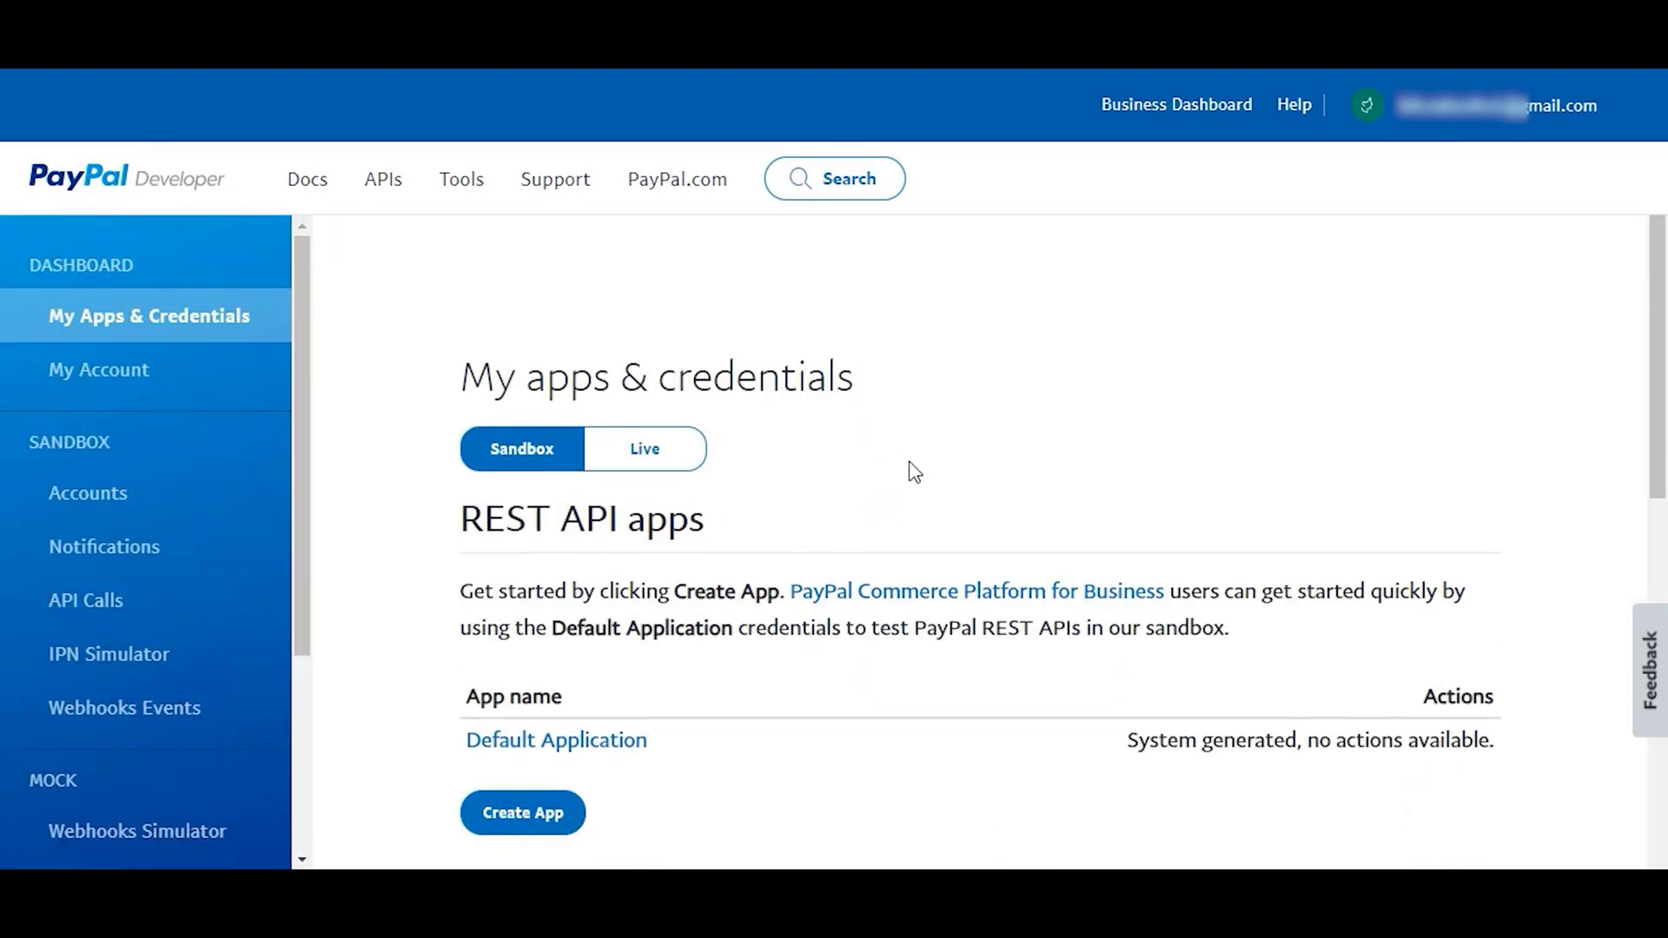
pyautogui.scroll(-1, 628, 365)
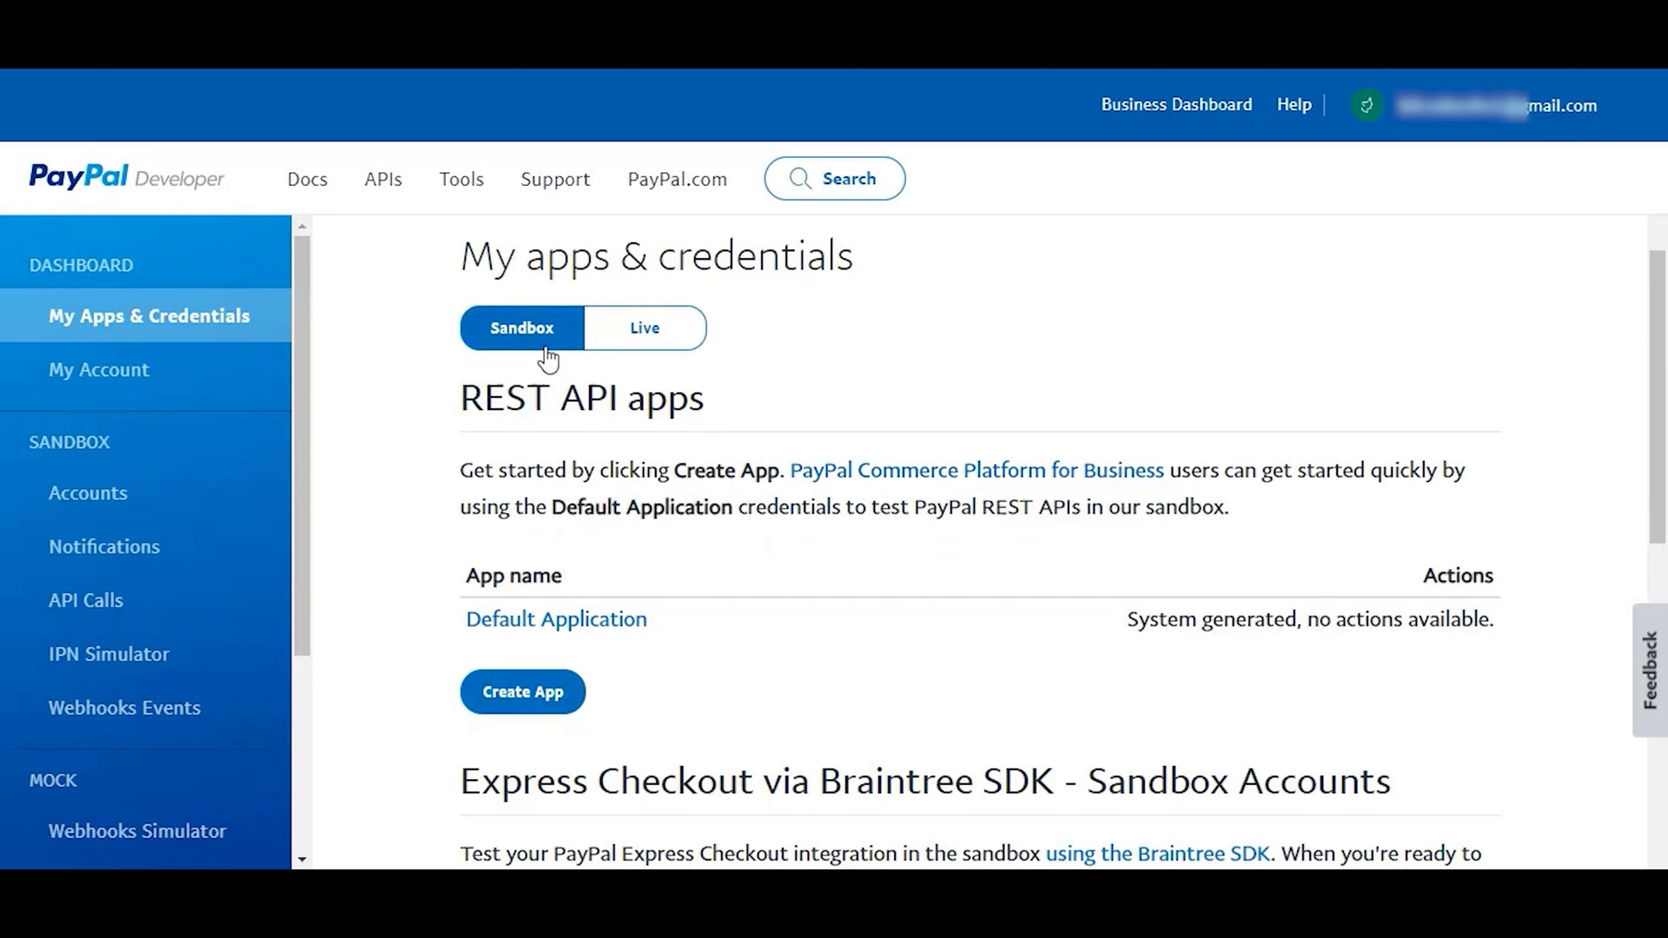
pyautogui.click(658, 330)
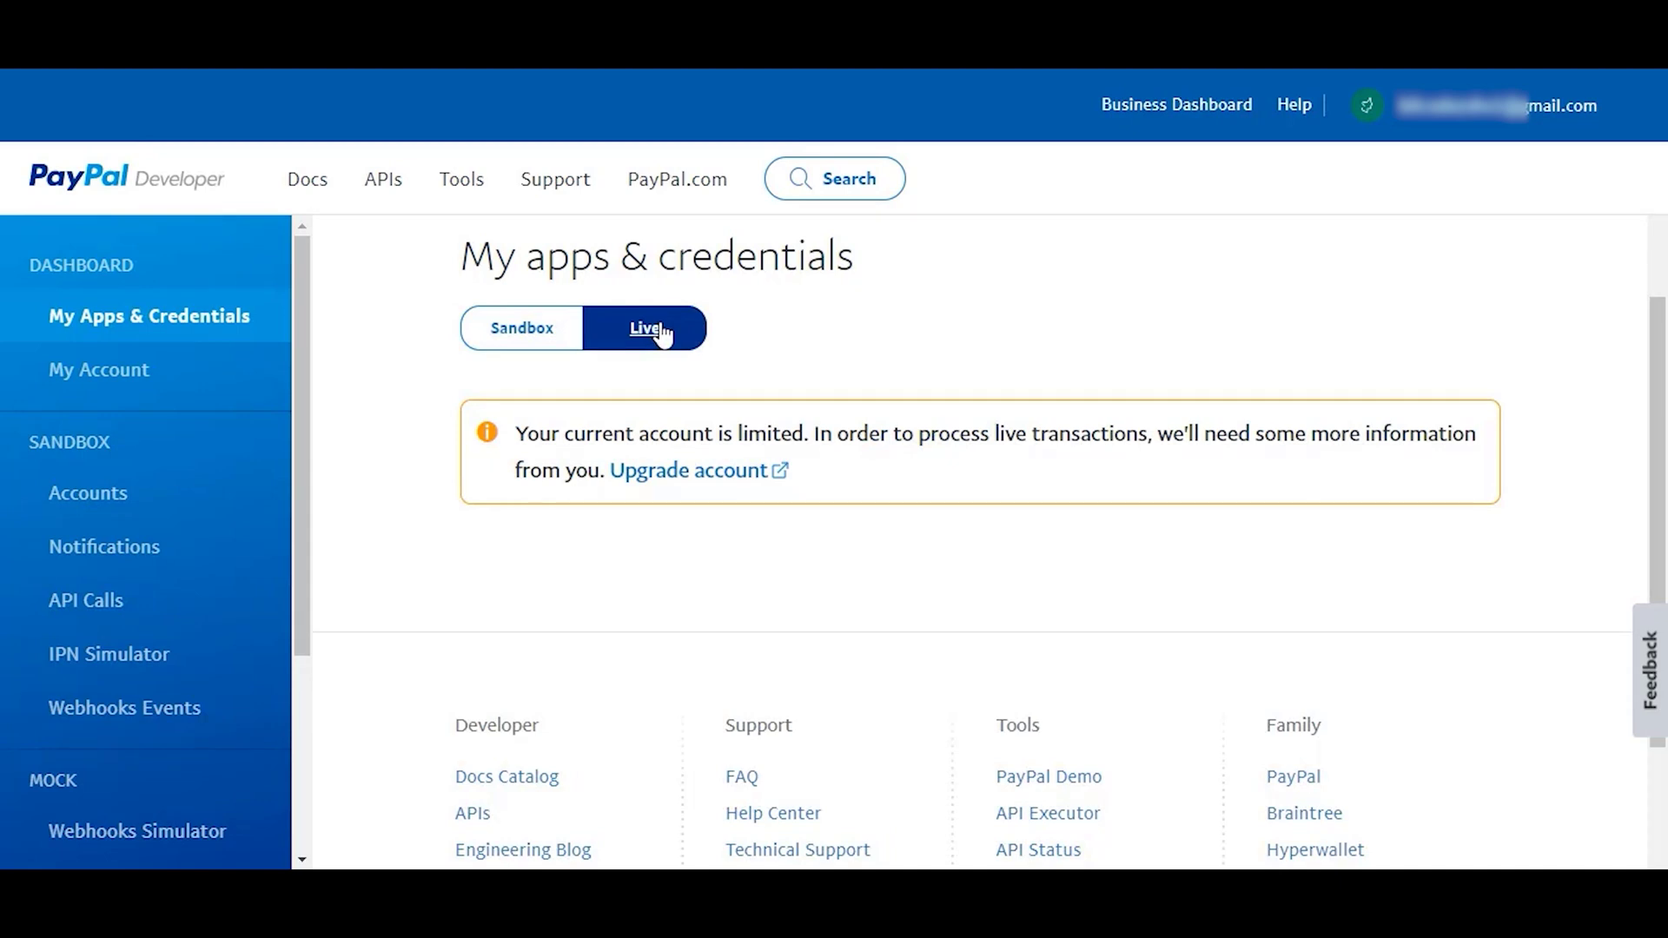
pyautogui.click(526, 330)
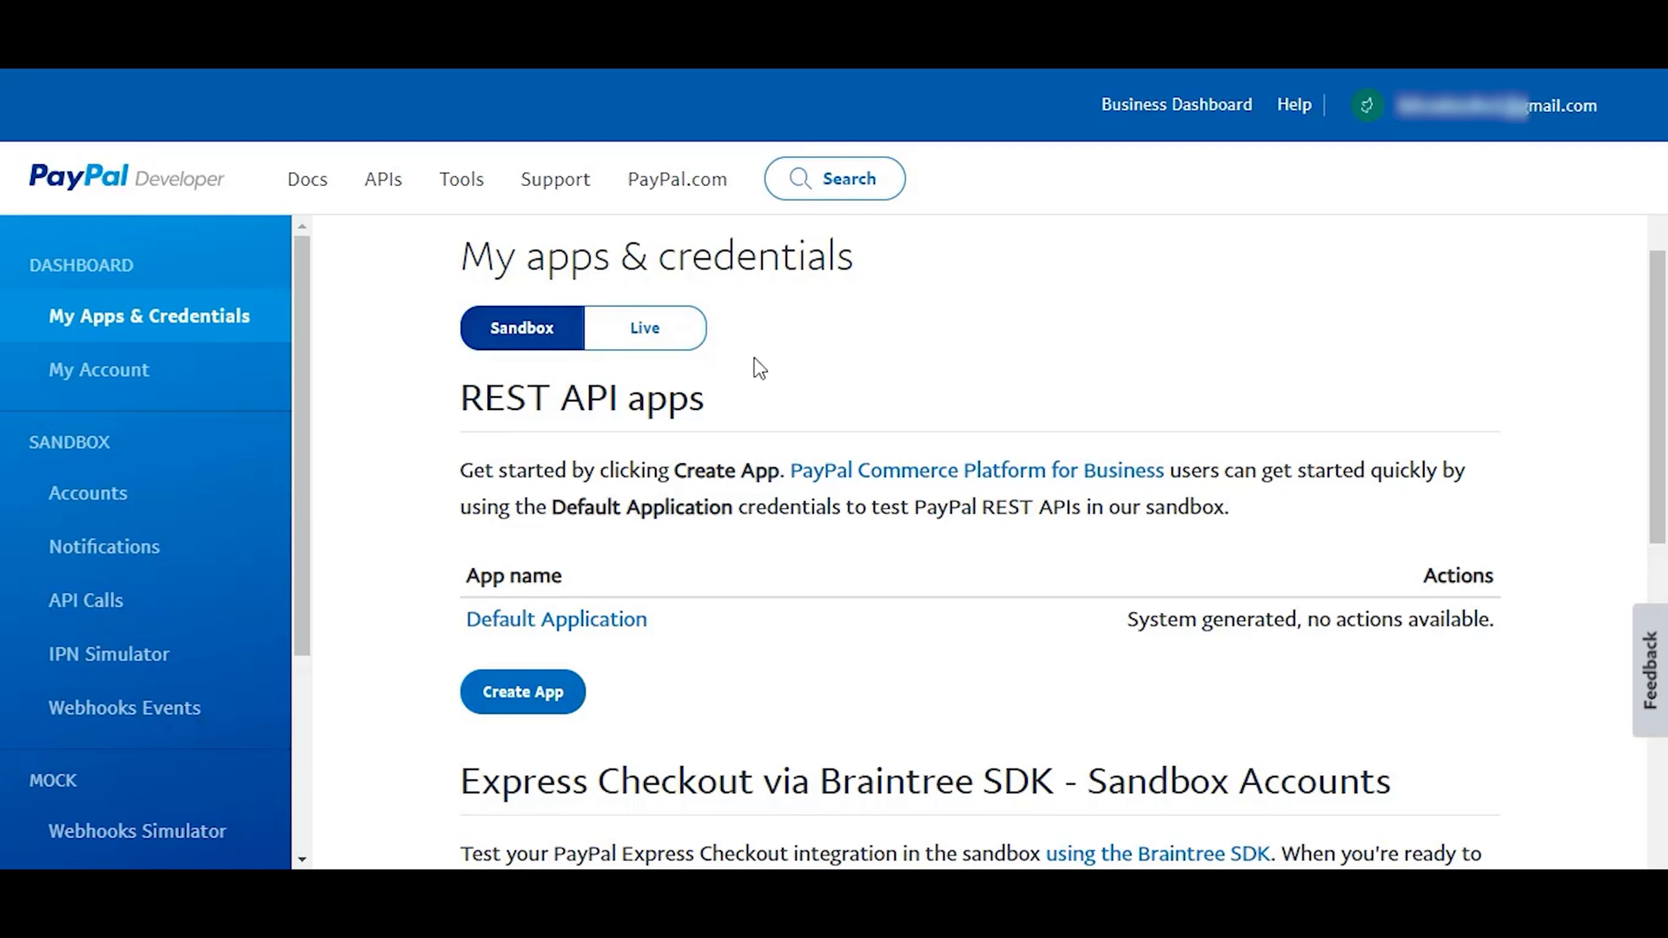
pyautogui.scroll(-2, 748, 408)
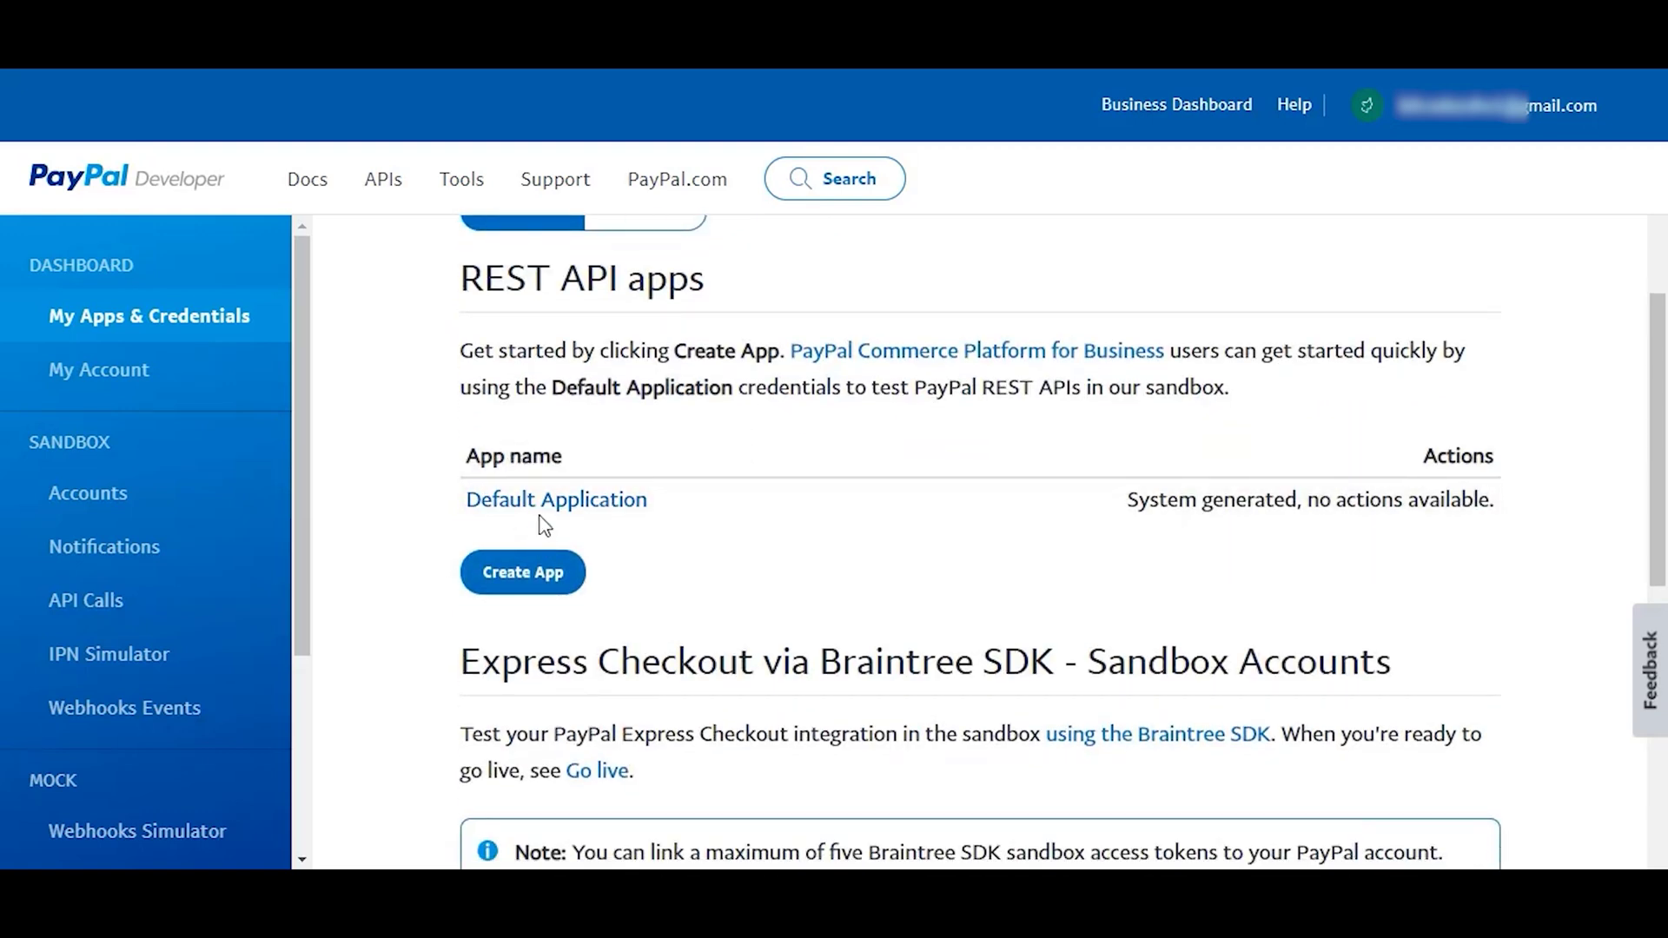
pyautogui.click(518, 576)
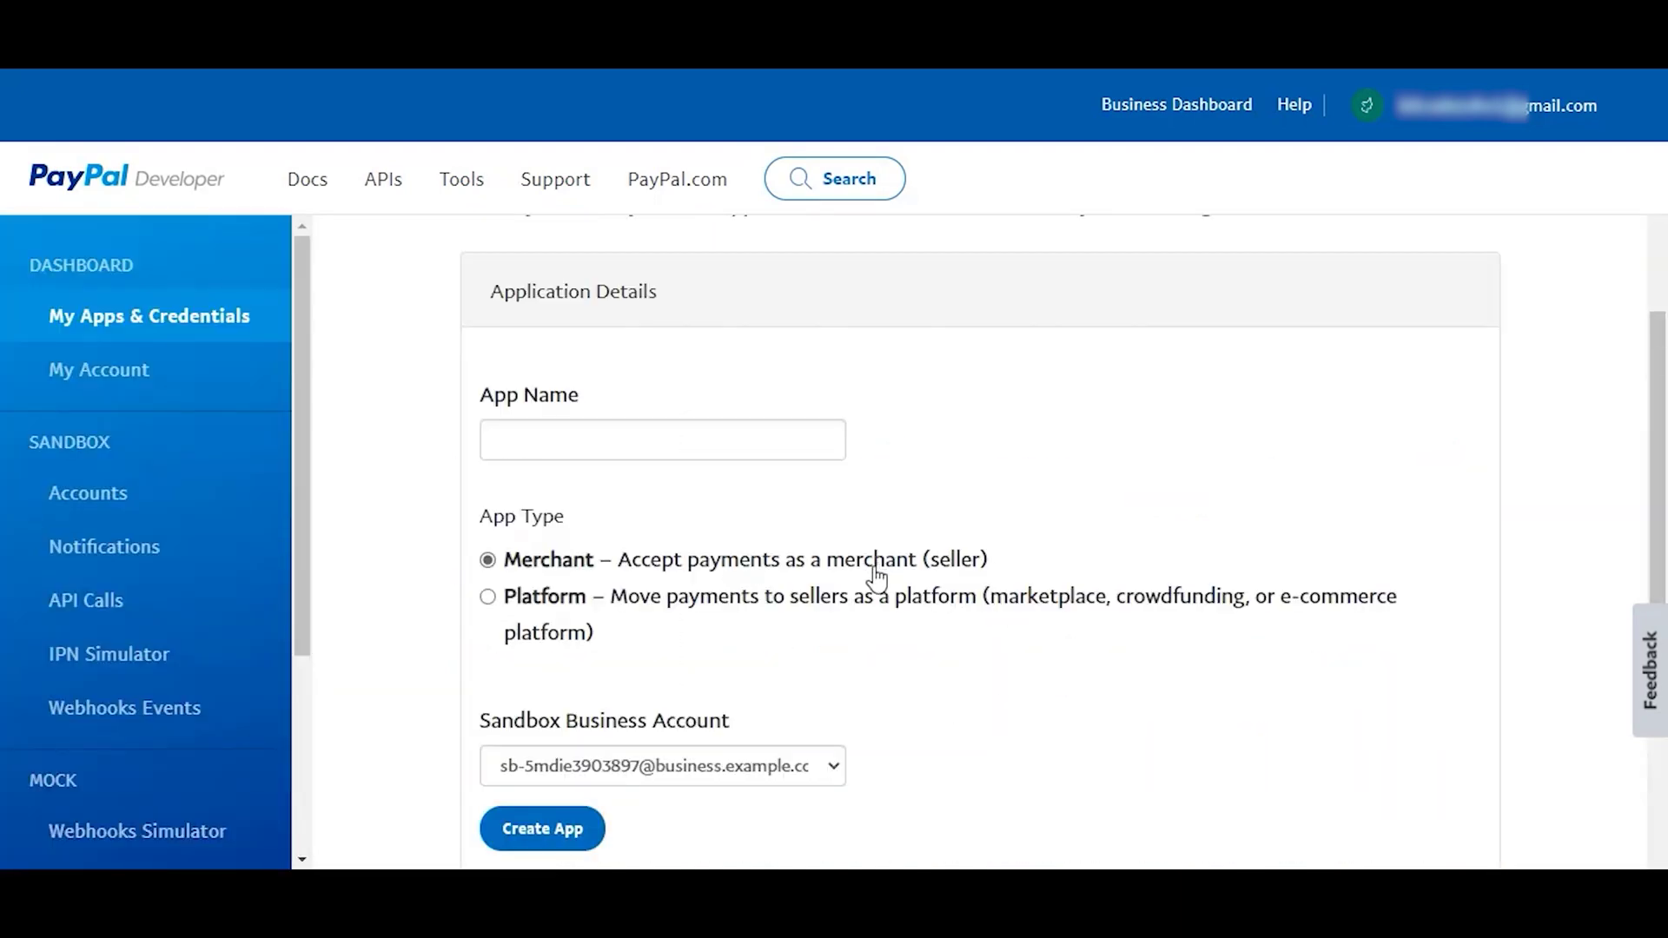
# Step: Name the new app 'Bit Form Test App' and keep the Merchant app type
pyautogui.scroll(2, 684, 514)
pyautogui.click(653, 542)
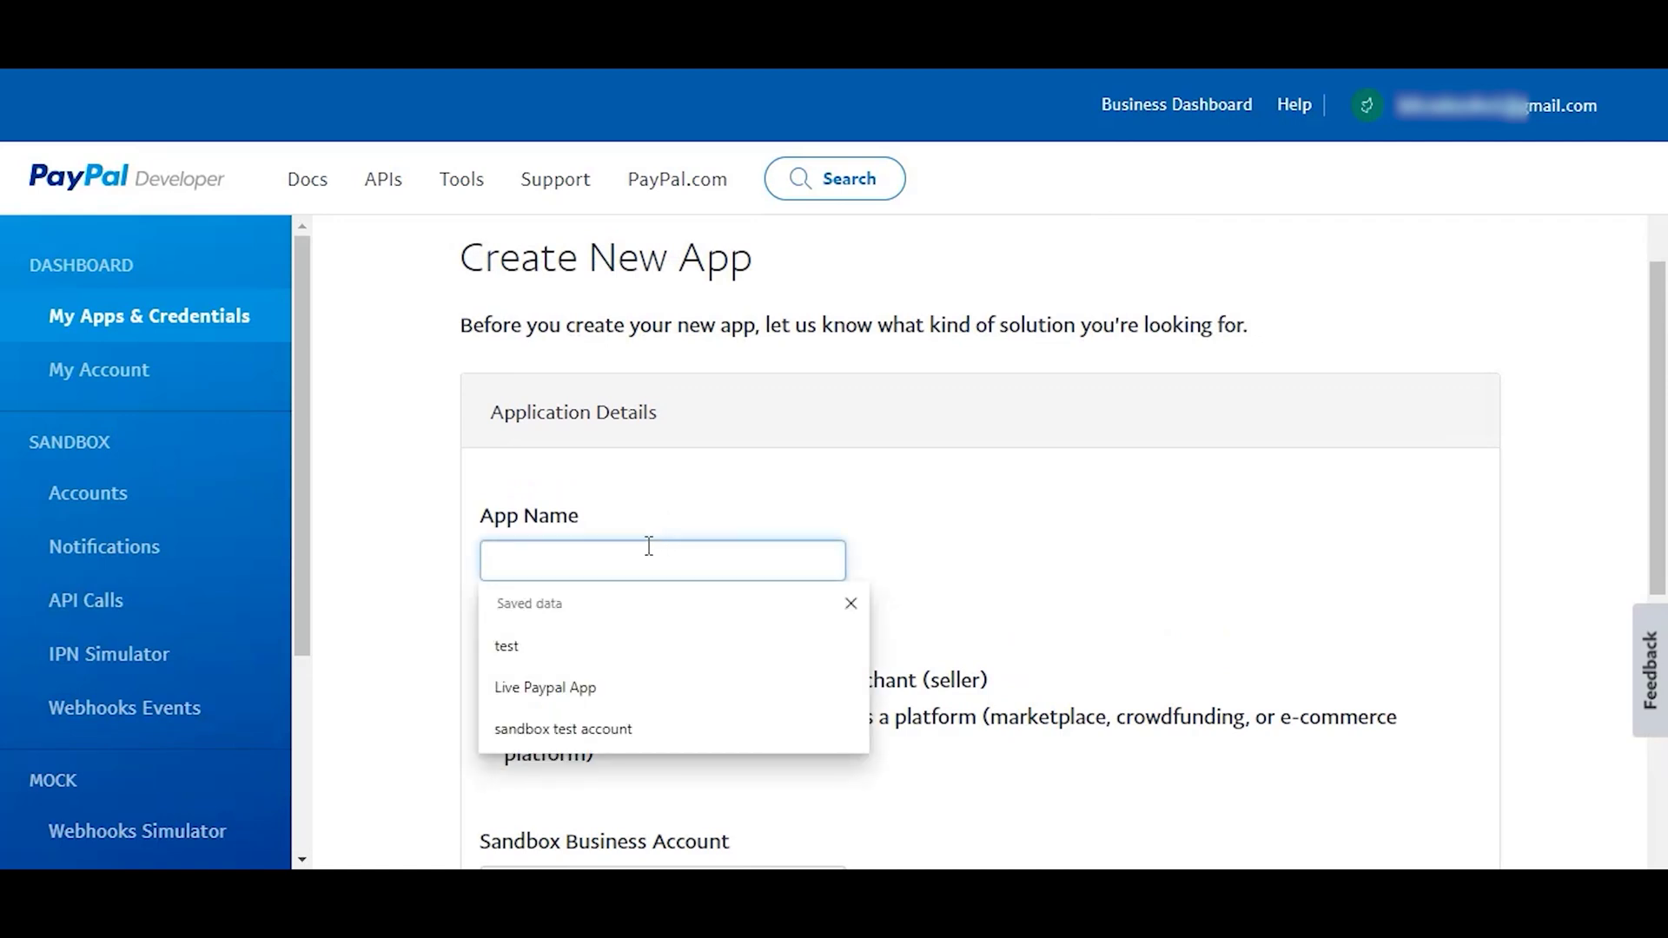
pyautogui.write('Bit Form Test App')
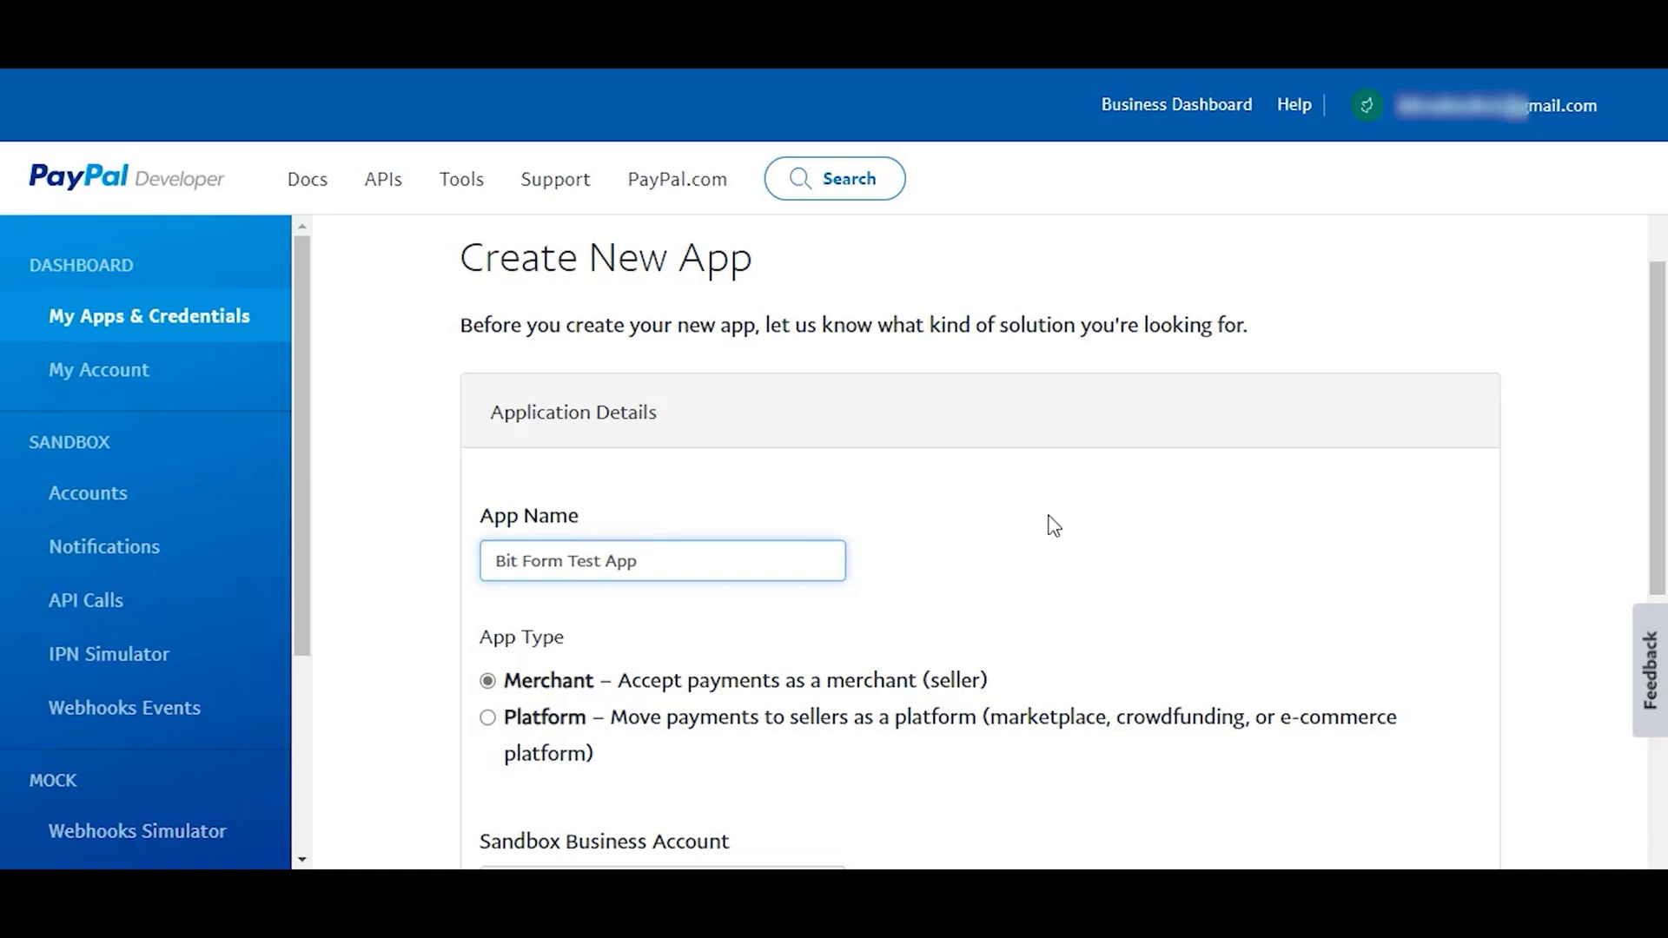
pyautogui.click(1080, 528)
pyautogui.scroll(-4, 1080, 528)
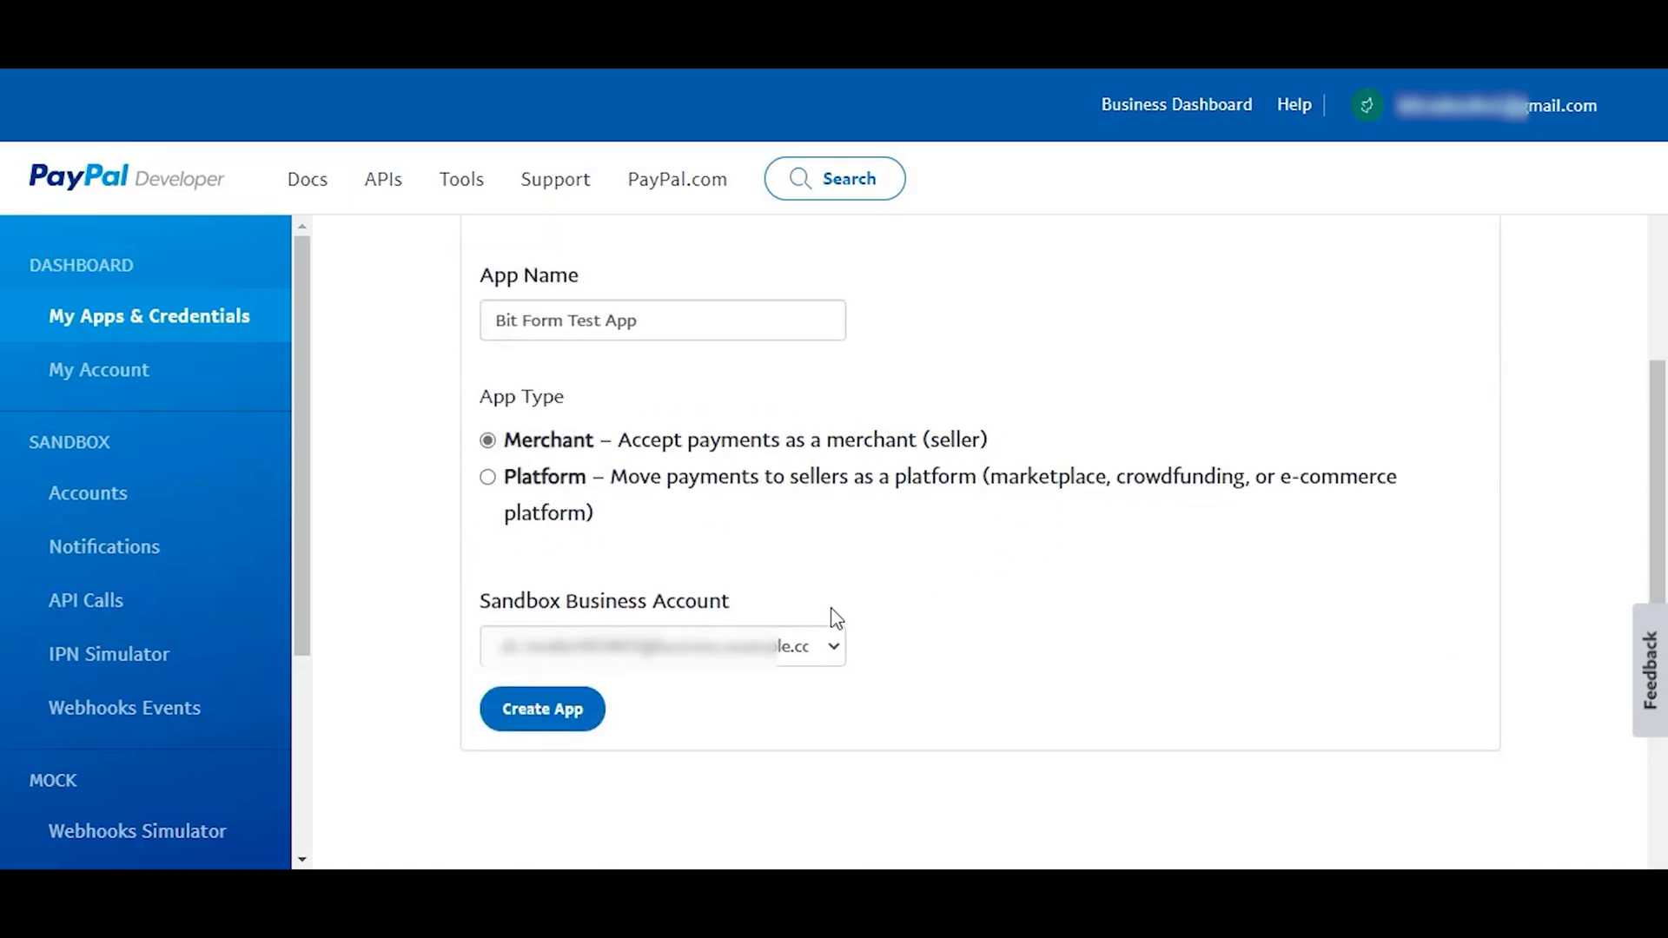
pyautogui.click(556, 479)
pyautogui.click(550, 444)
# Step: Assign the sandbox business account, create the app, and copy its Client ID
pyautogui.click(700, 654)
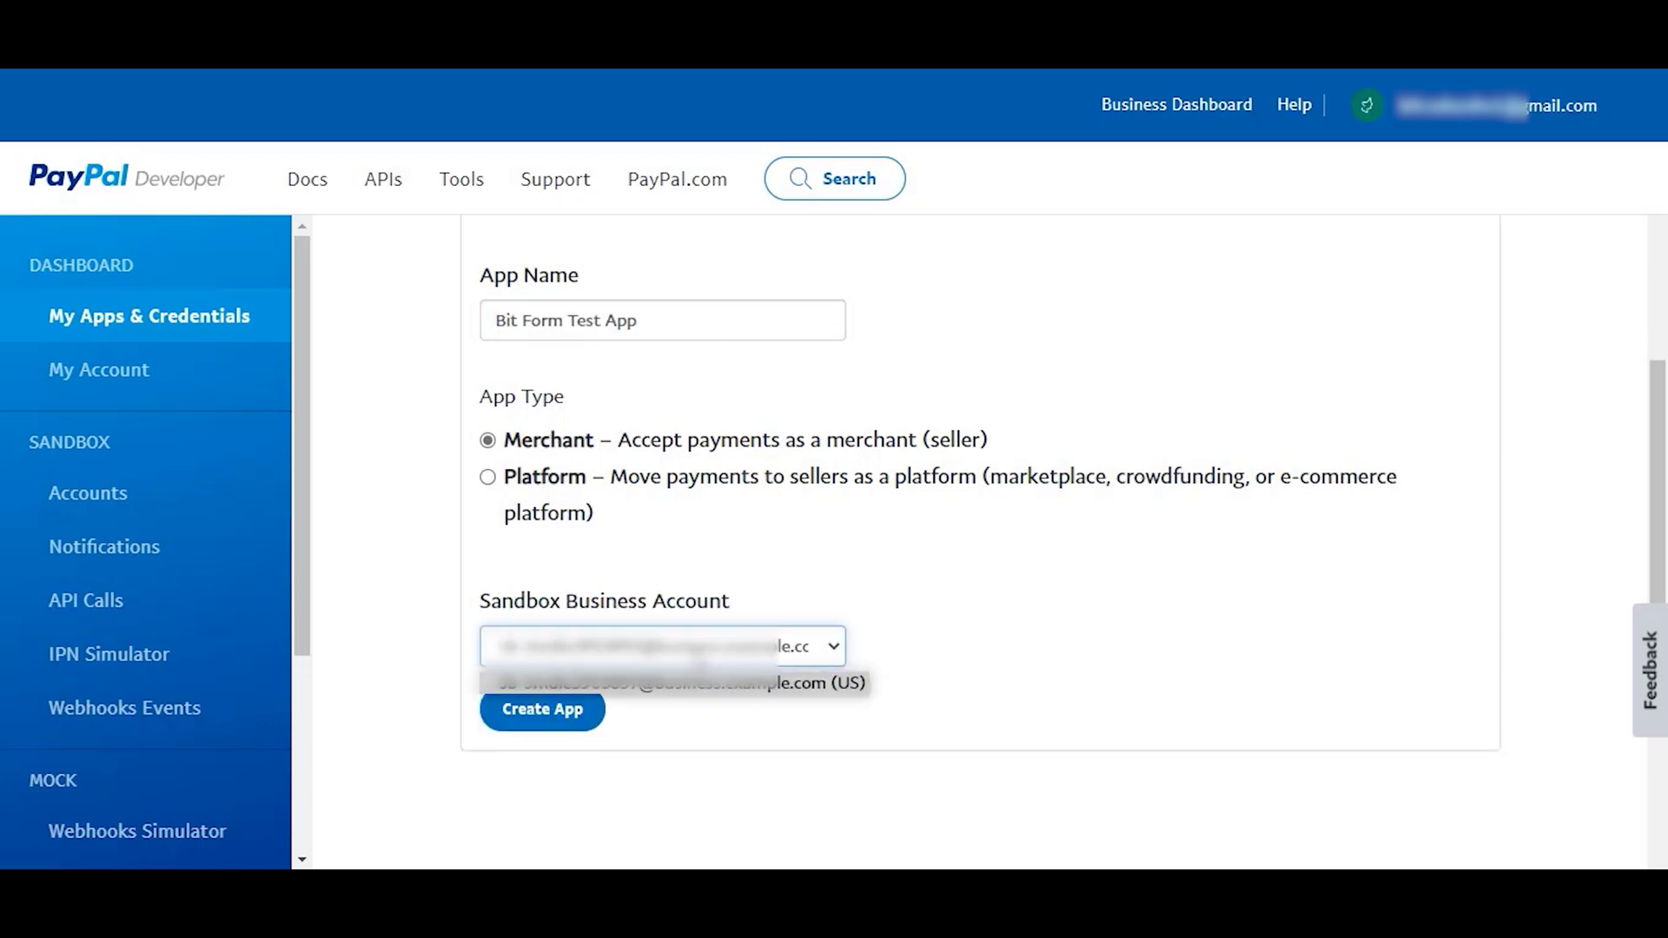
pyautogui.click(740, 684)
pyautogui.click(528, 709)
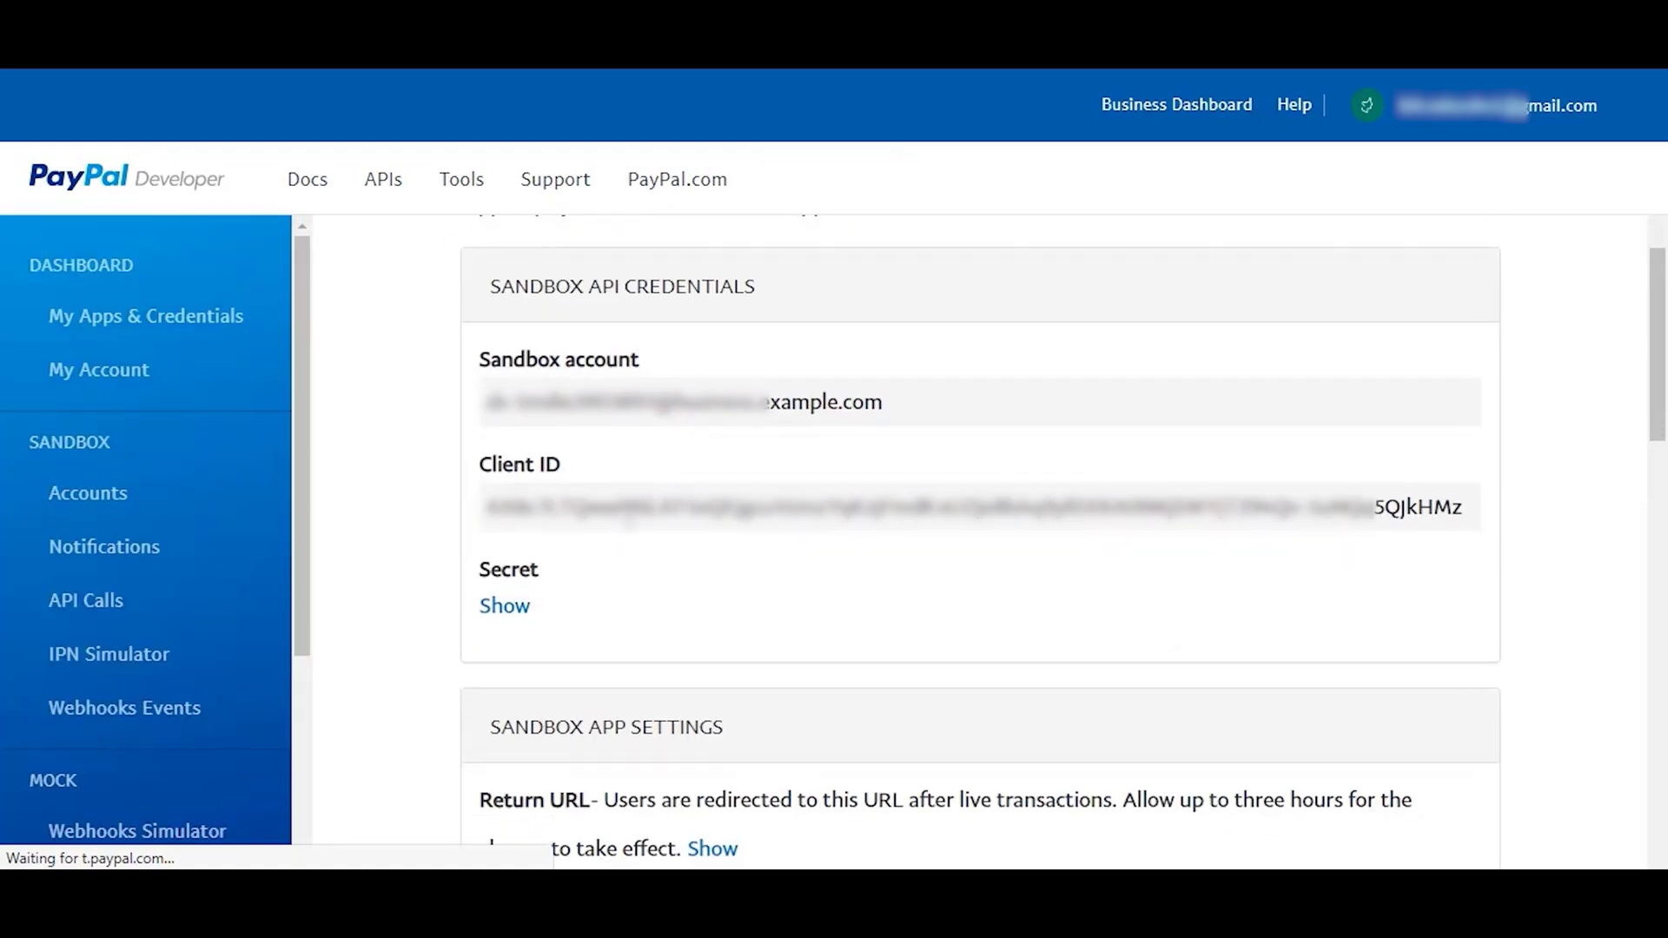
pyautogui.doubleClick(629, 513)
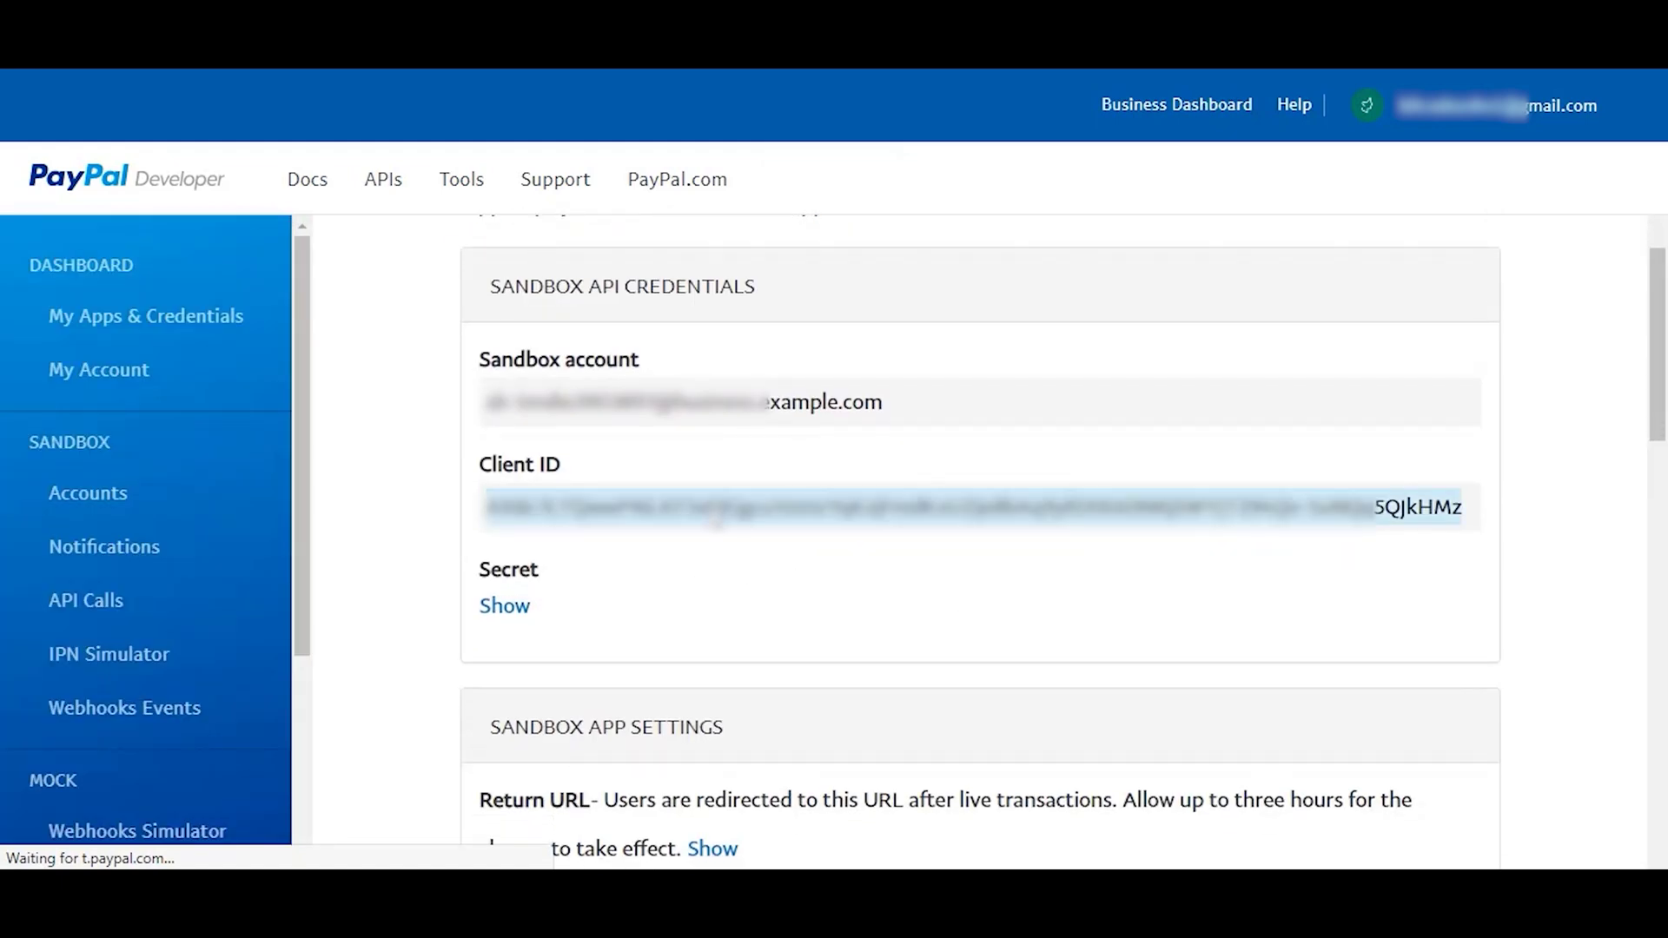
pyautogui.rightClick(711, 508)
pyautogui.click(871, 99)
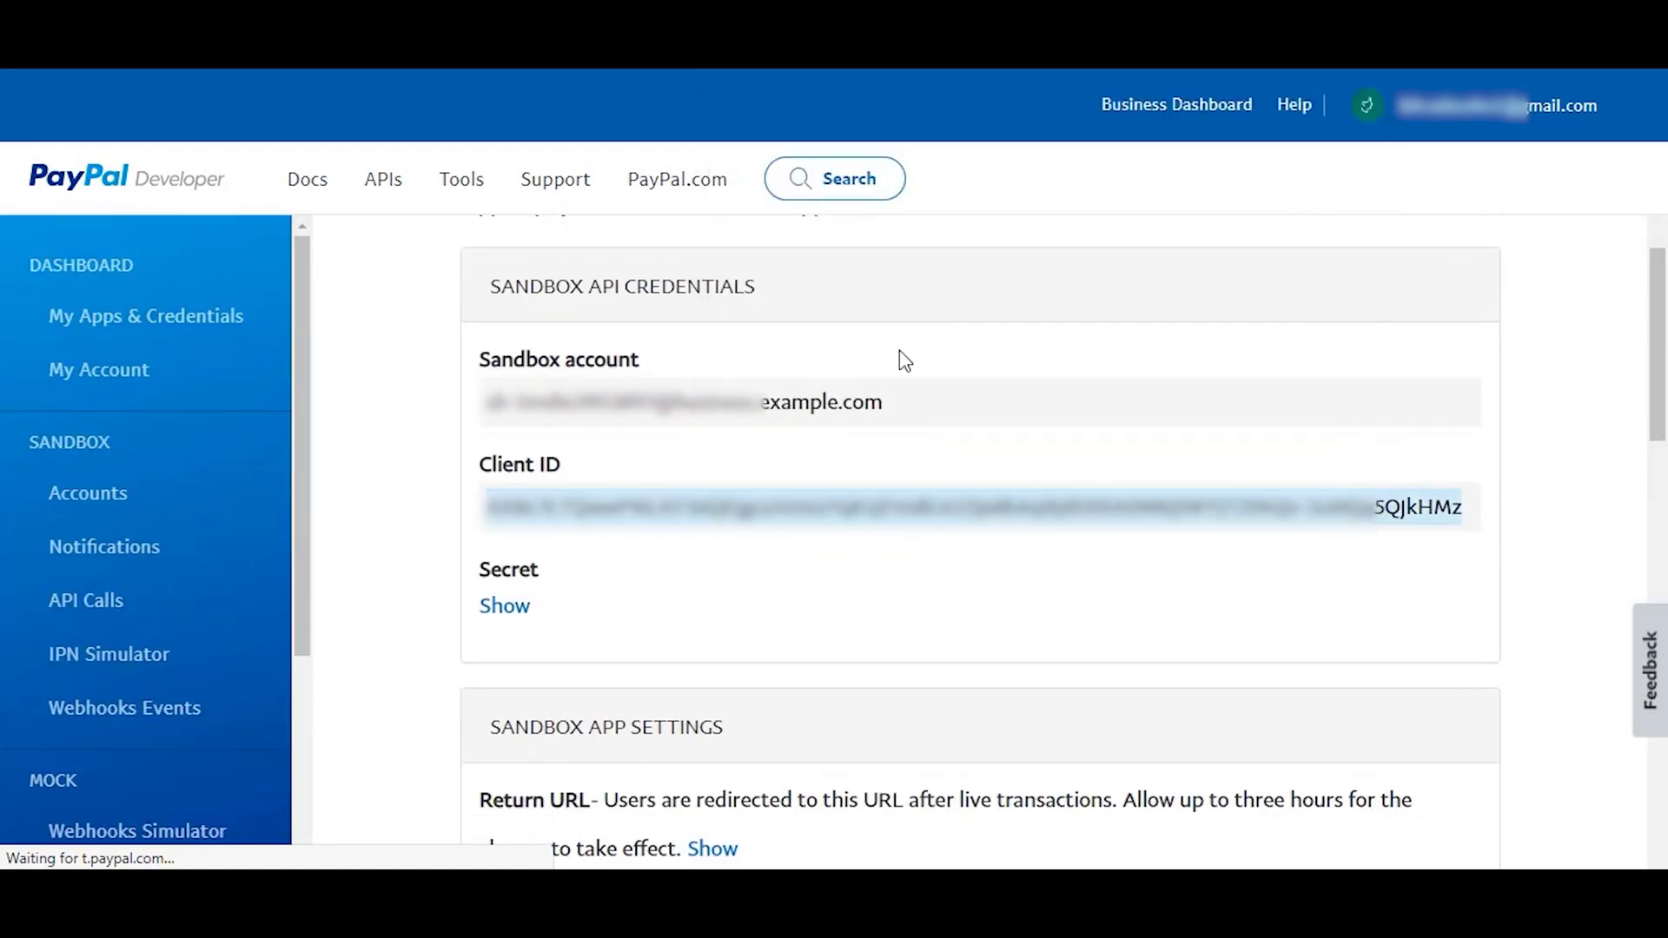
# Step: Paste the copied sandbox Client ID into Bit Form's Paypal Settings
pyautogui.click(870, 631)
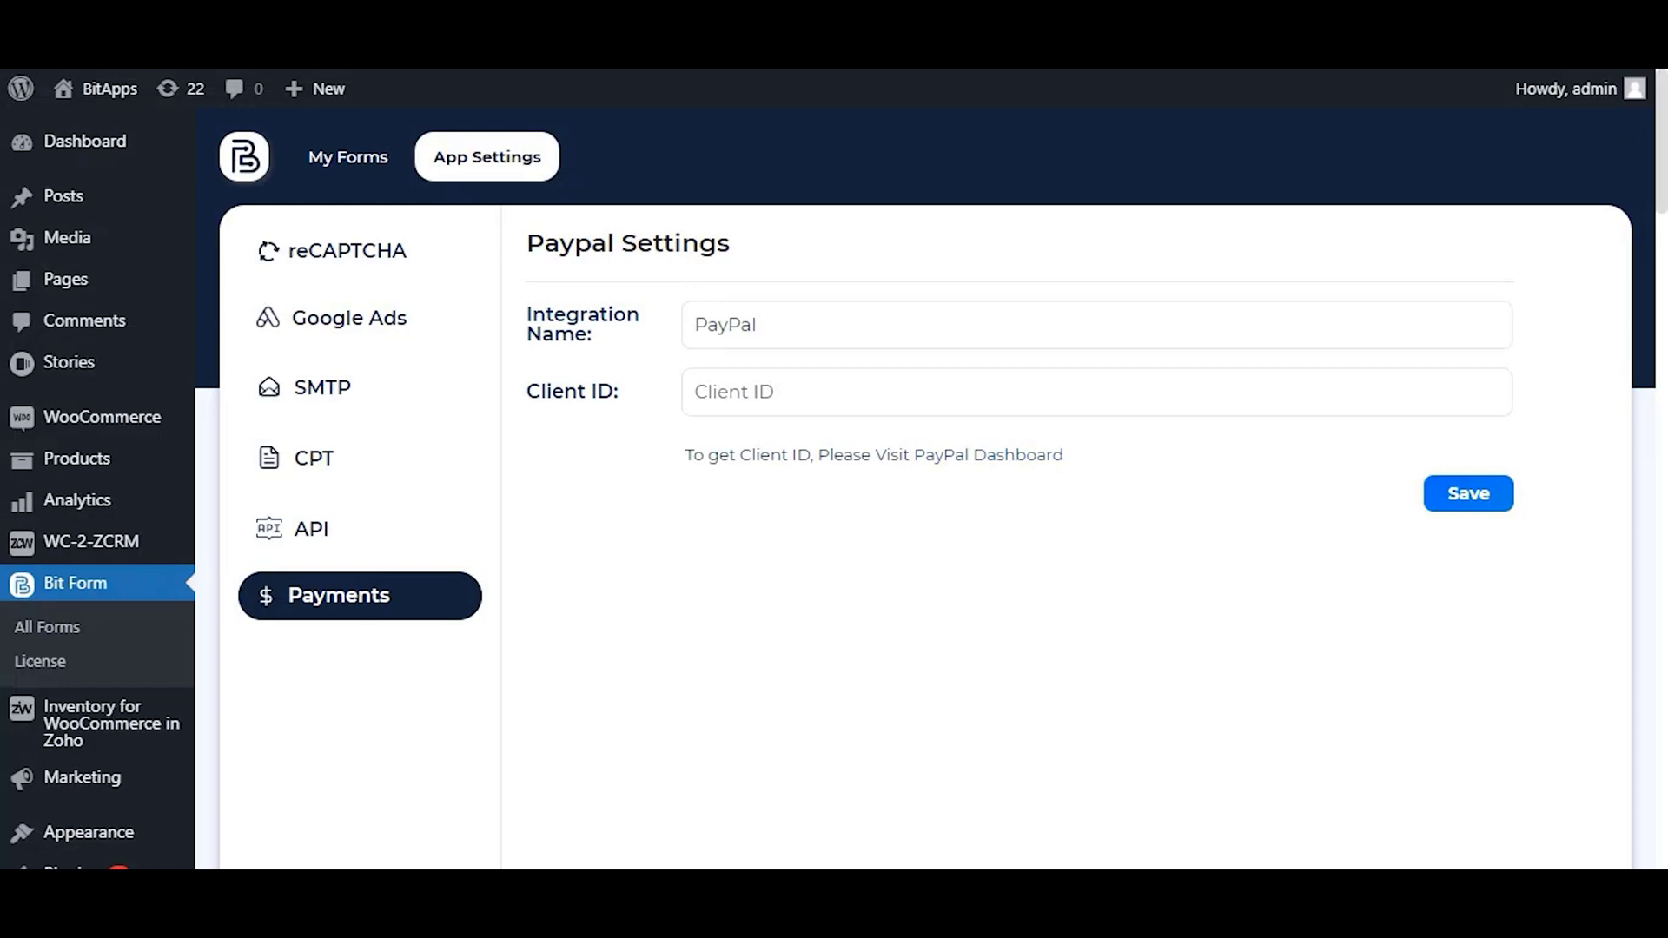
pyautogui.click(756, 389)
pyautogui.rightClick(817, 408)
pyautogui.click(931, 537)
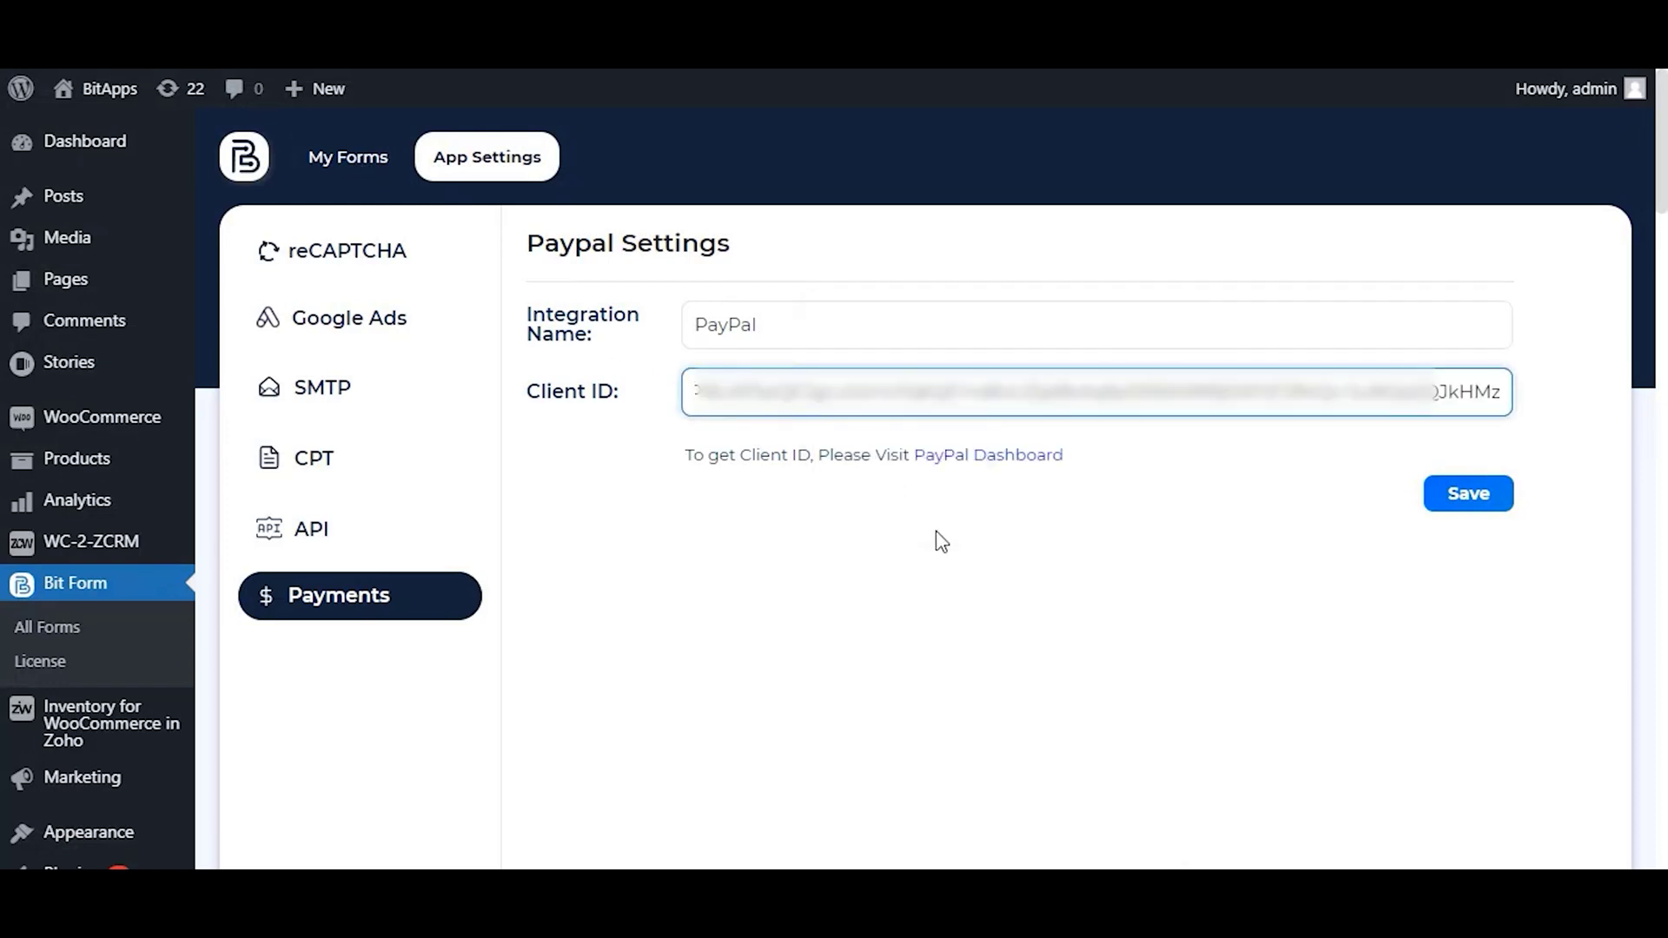
pyautogui.click(1173, 559)
# Step: Name the integration 'PayPal Sandbox Test Integration' and save it
pyautogui.click(995, 331)
pyautogui.write('PayPal S')
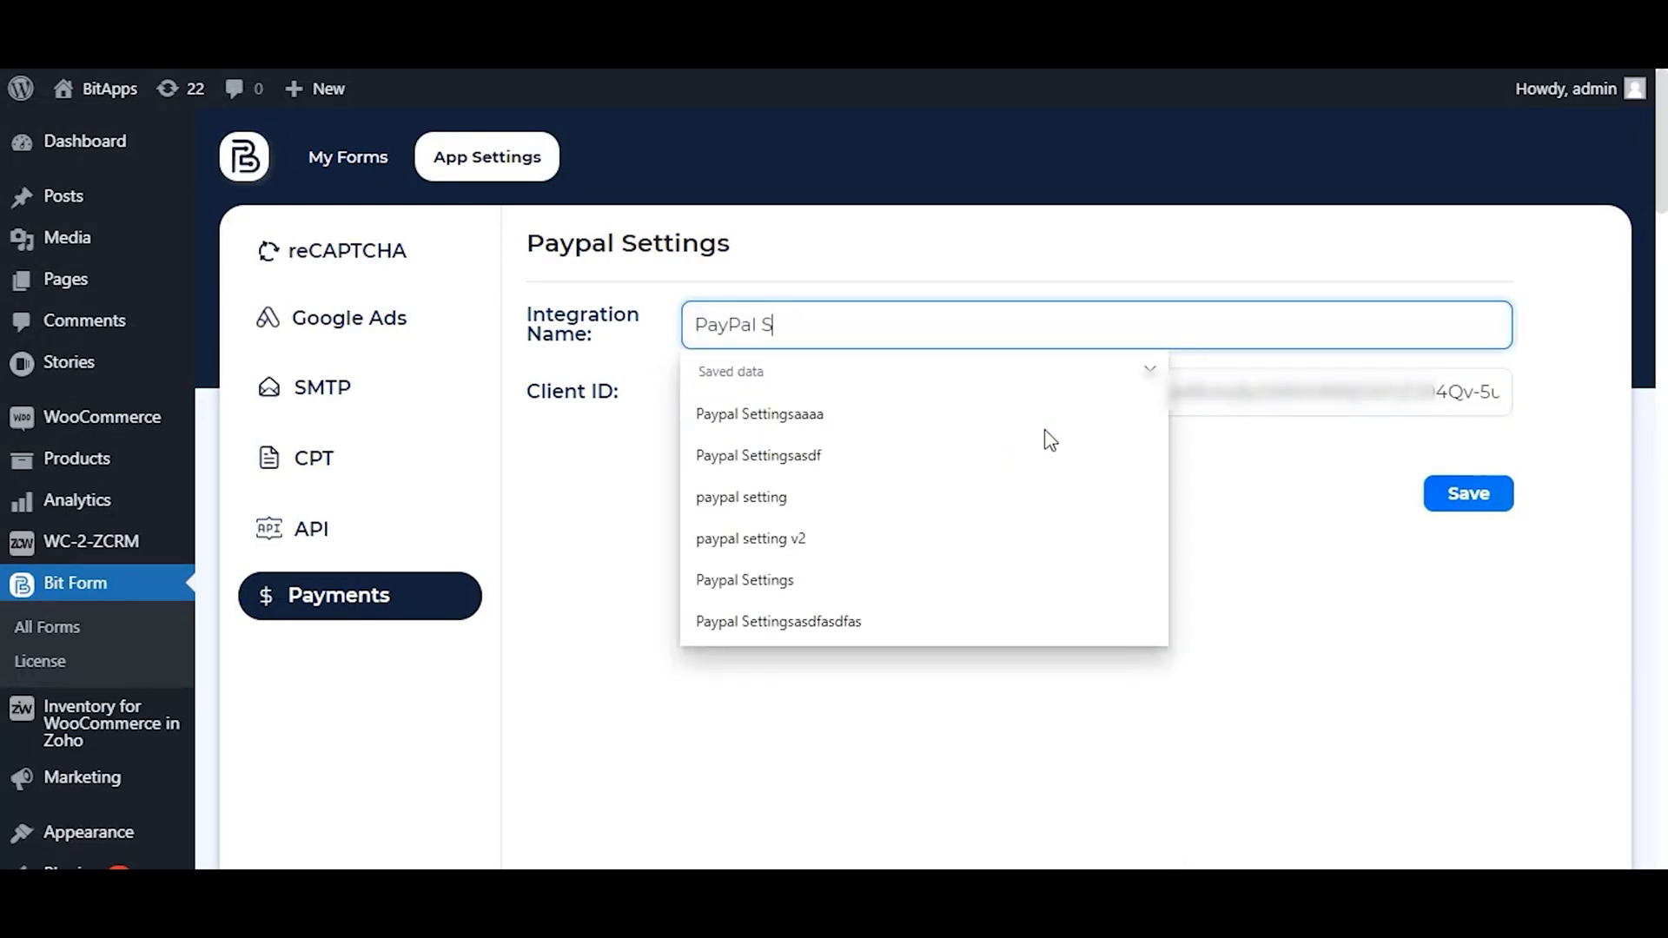
pyautogui.write('andbox Test Integration')
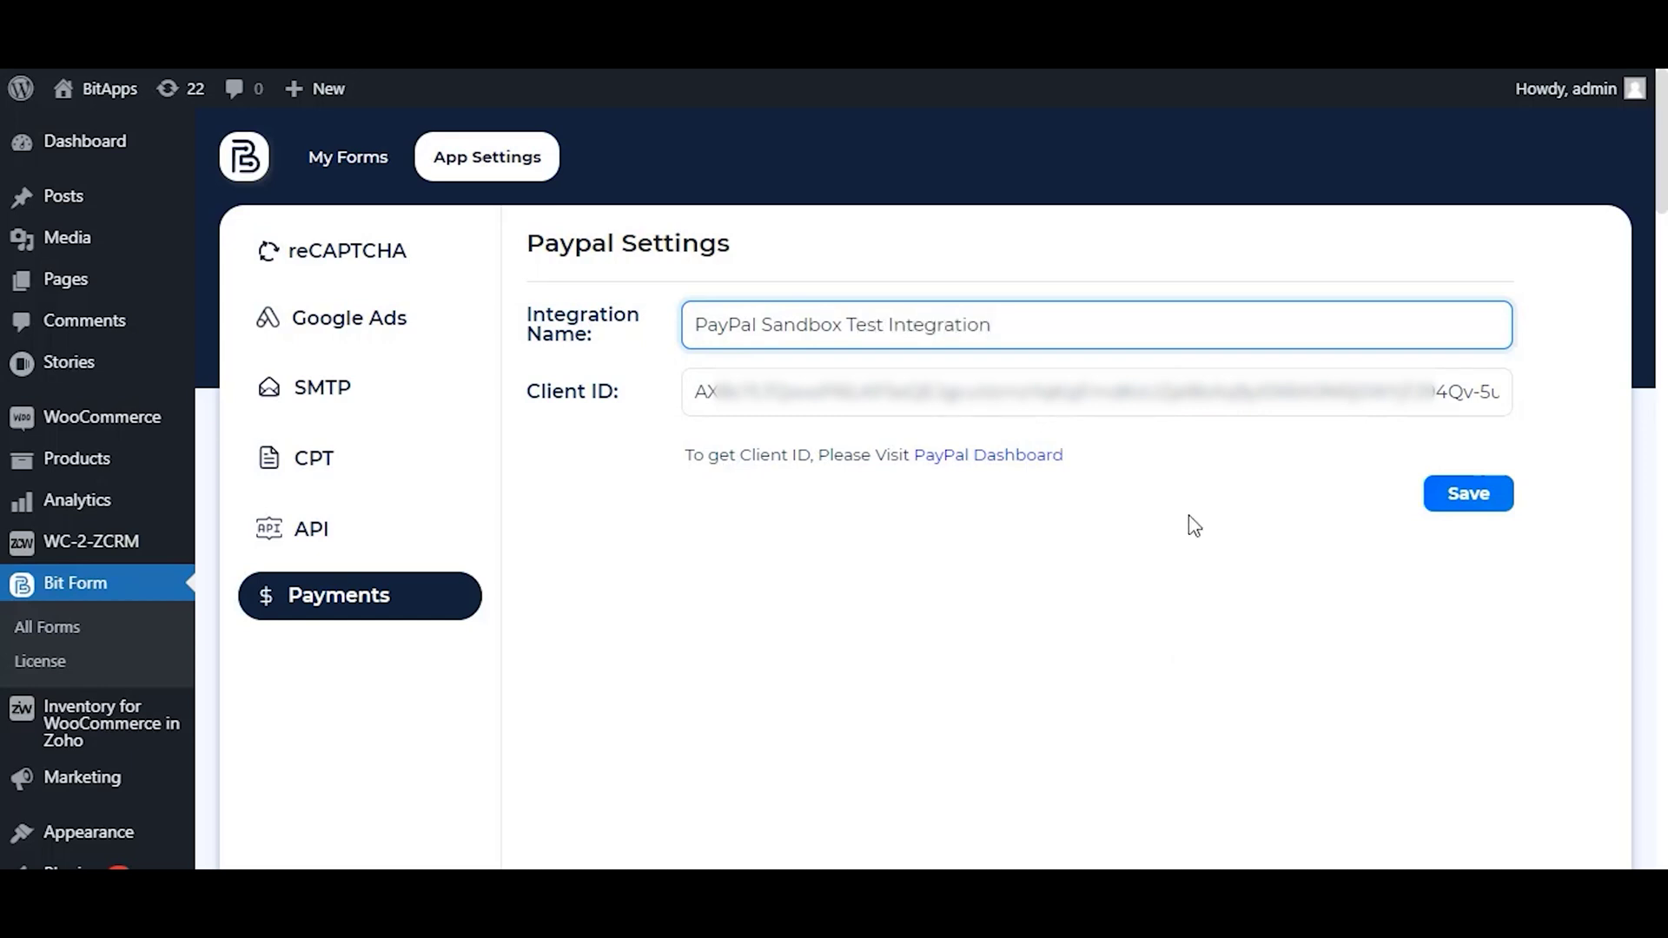
pyautogui.click(1199, 528)
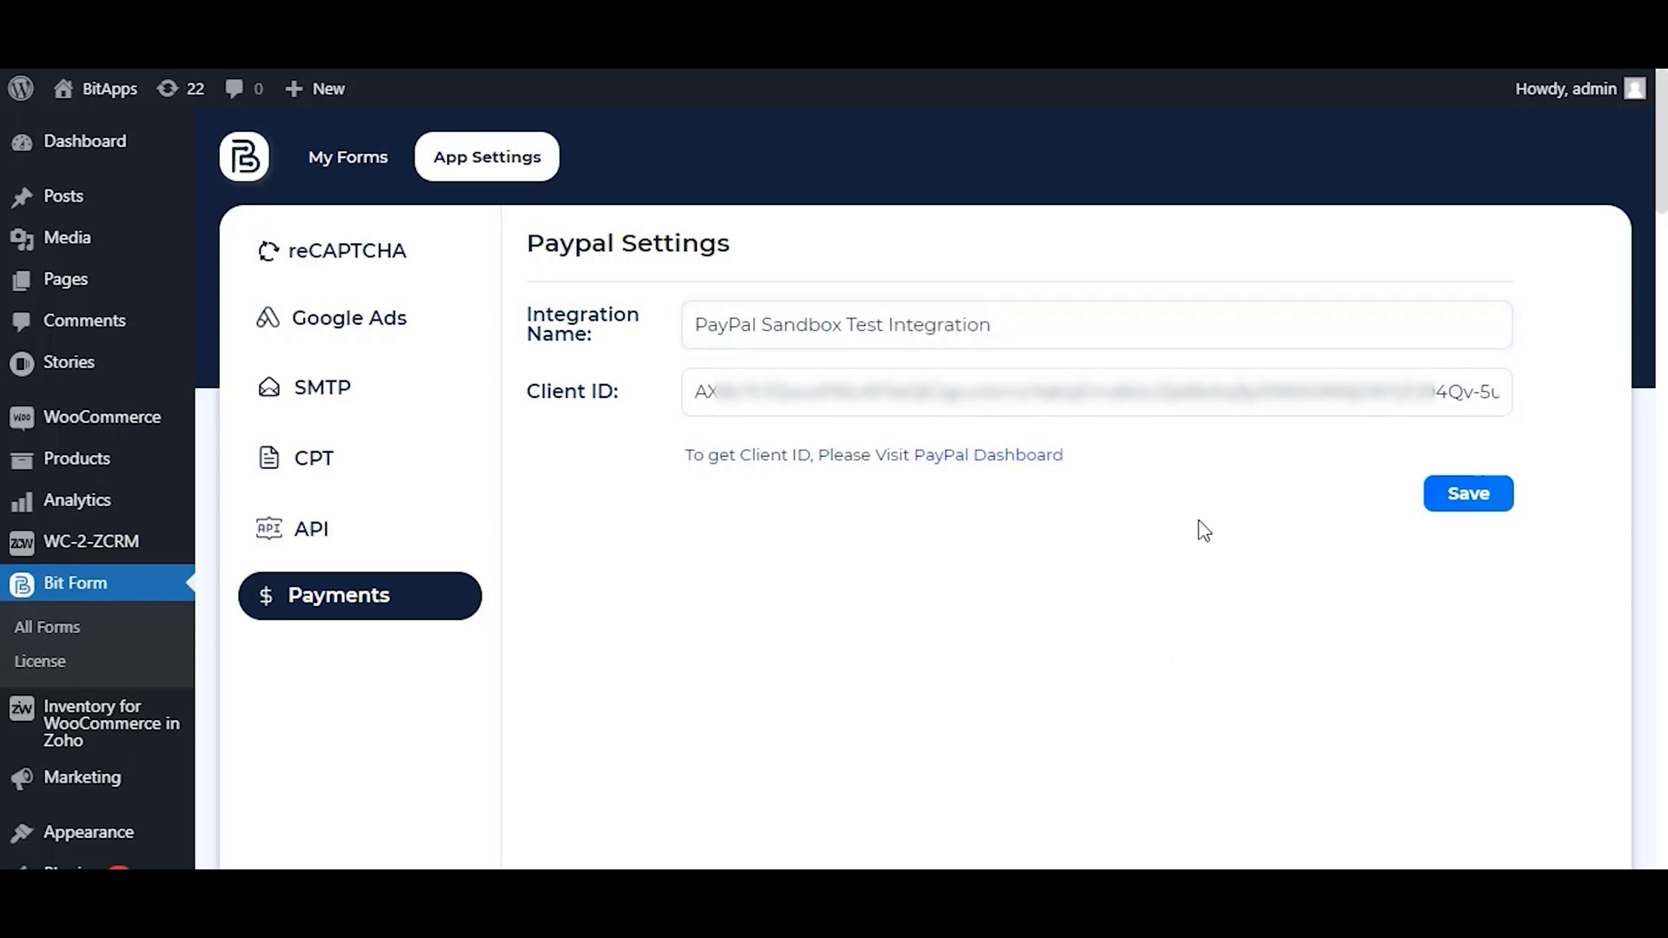
pyautogui.click(1494, 494)
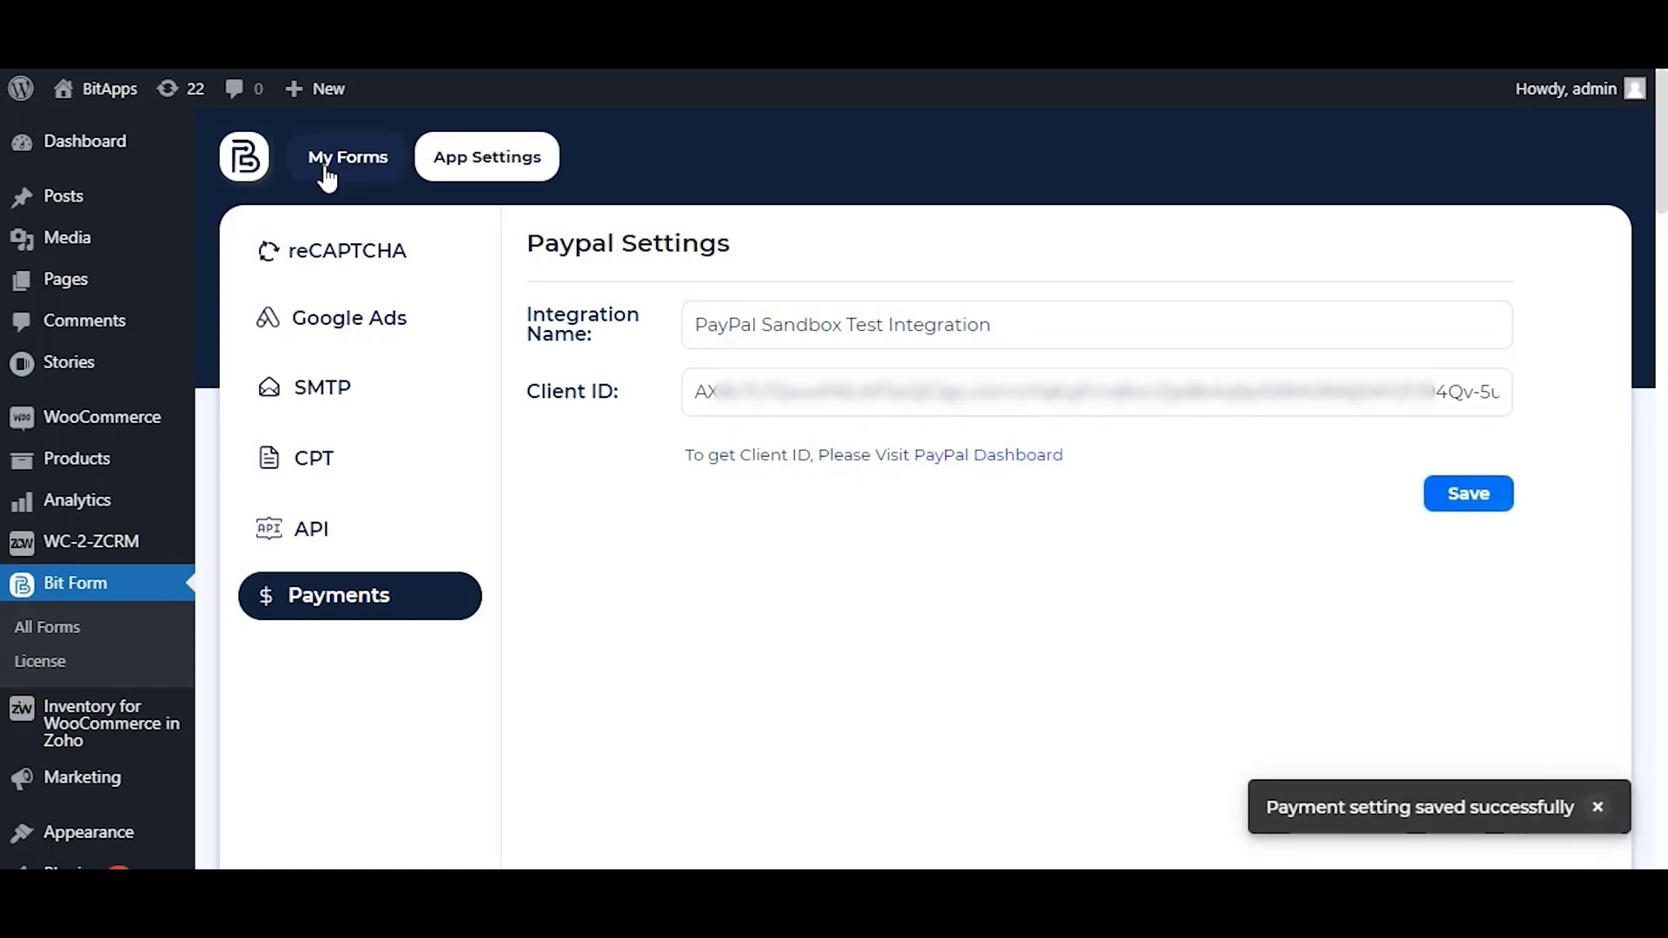
# Step: Reopen Paypal Form in the Builder and bring up the PayPal field's settings
pyautogui.click(352, 598)
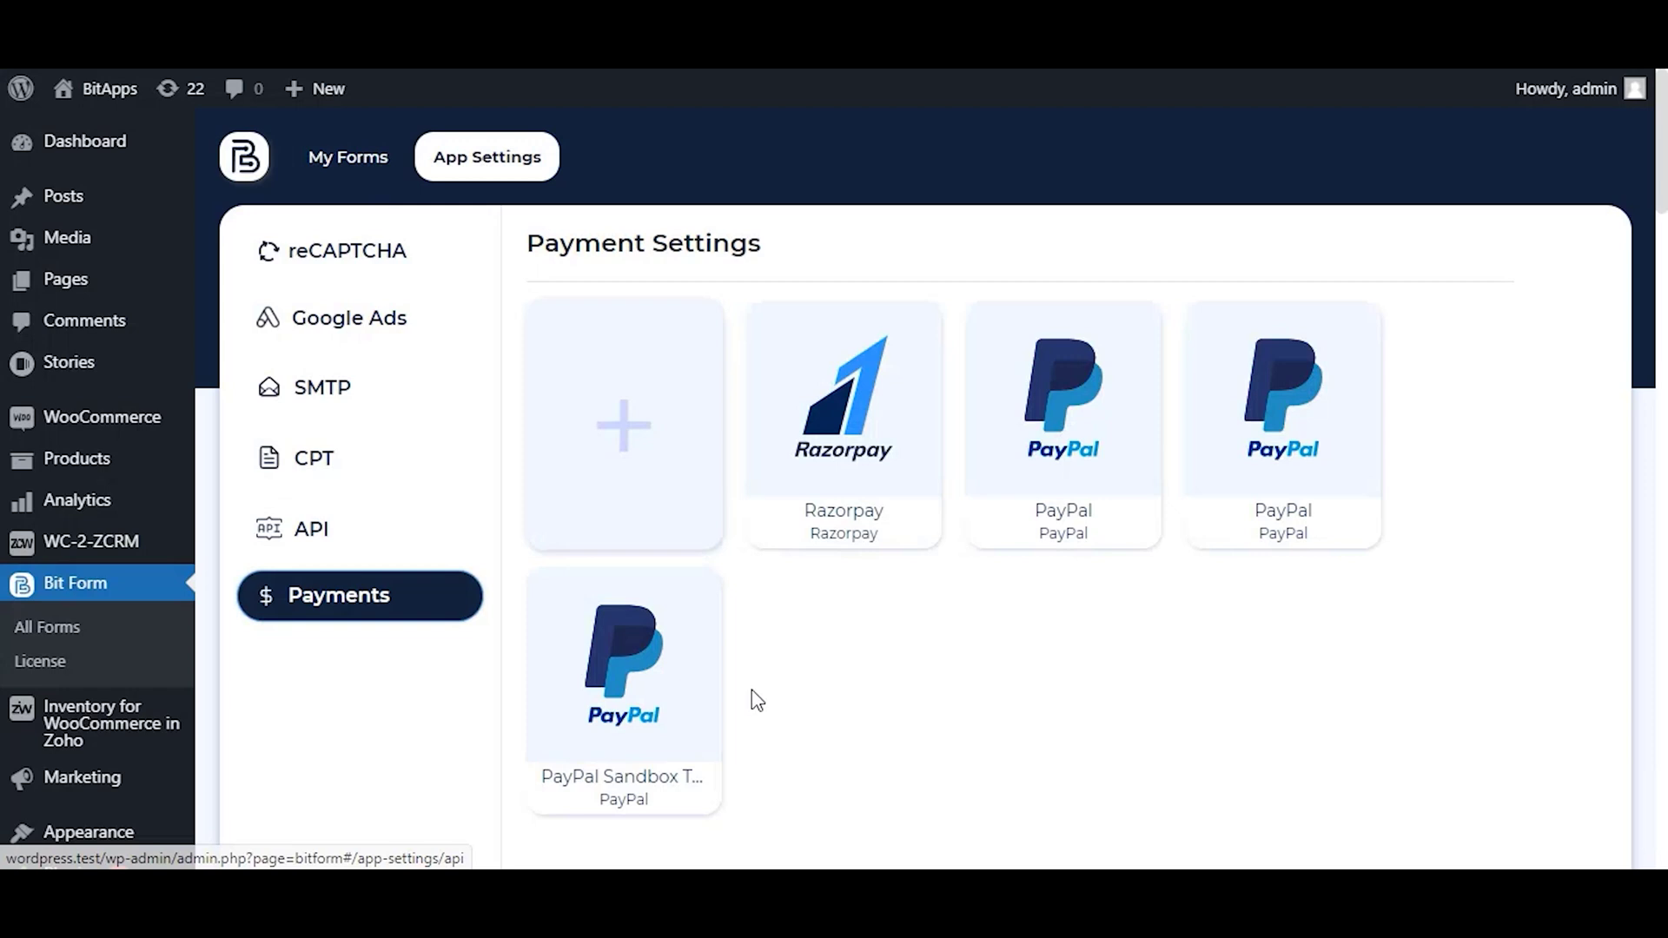
pyautogui.click(364, 174)
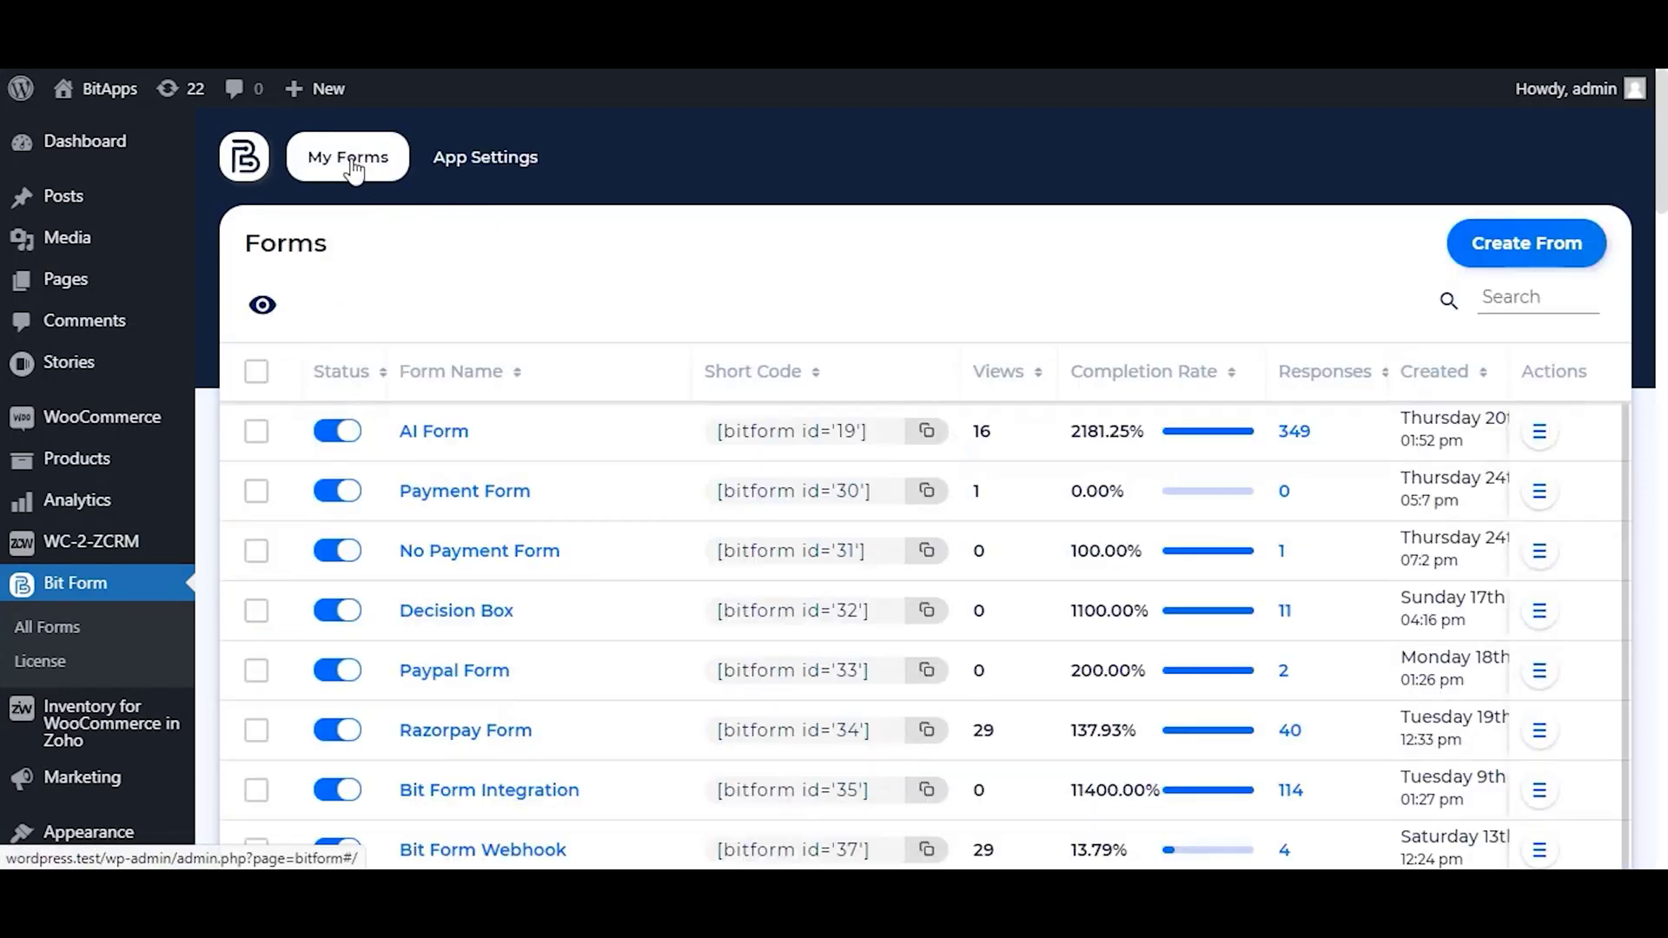
pyautogui.click(477, 674)
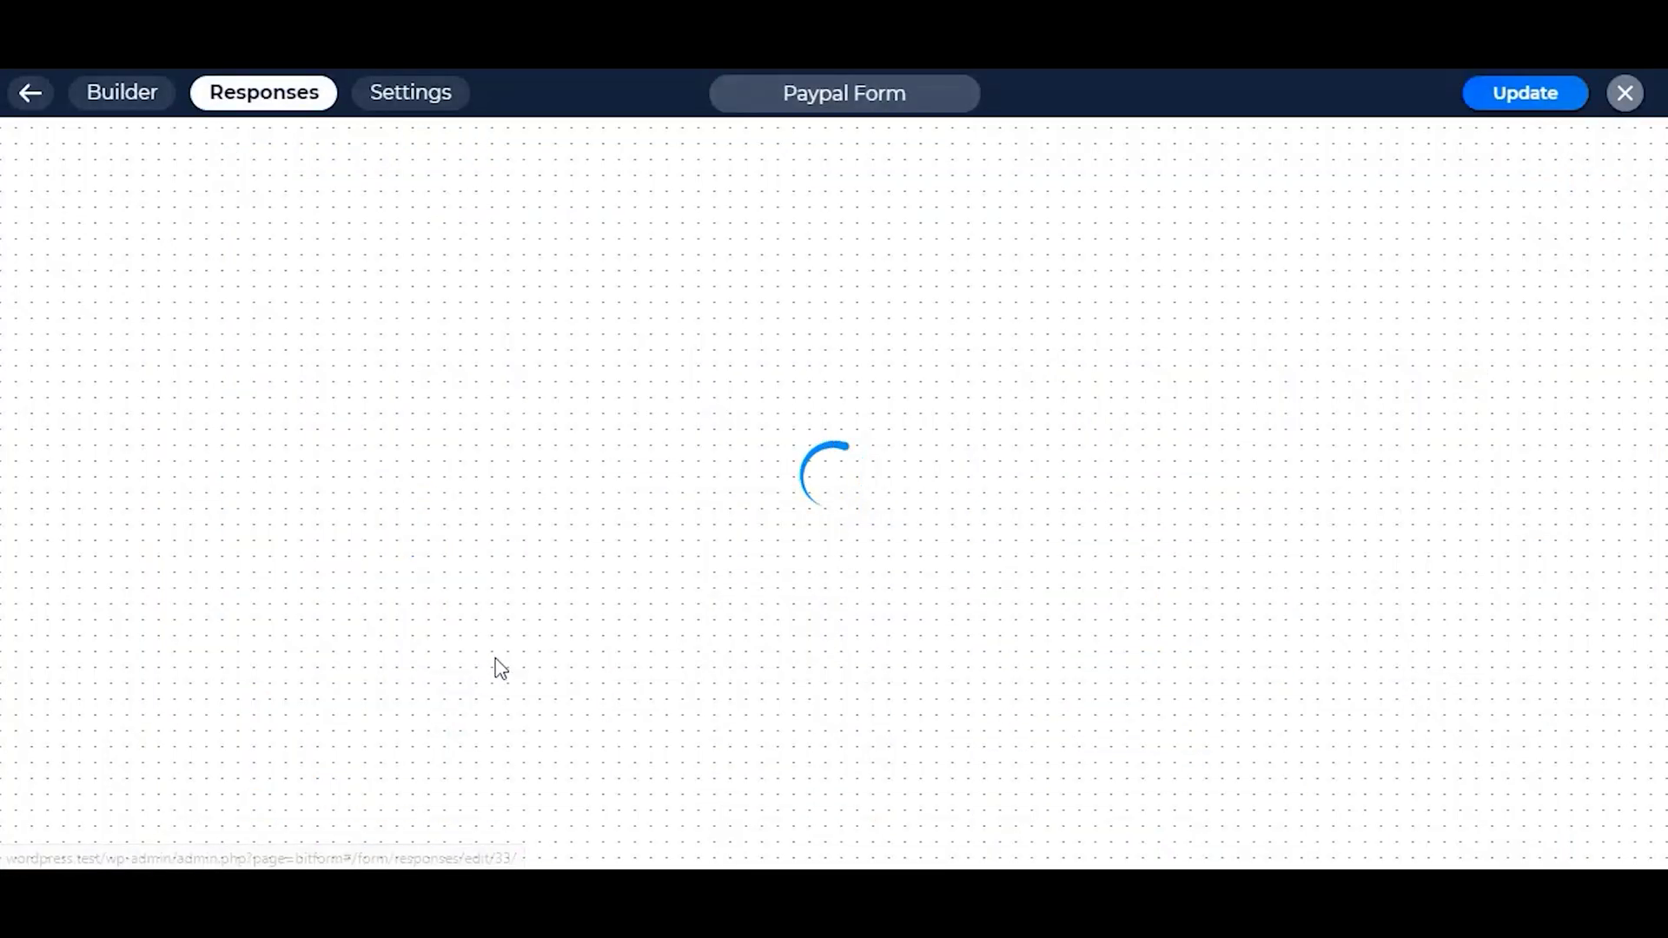
pyautogui.click(119, 106)
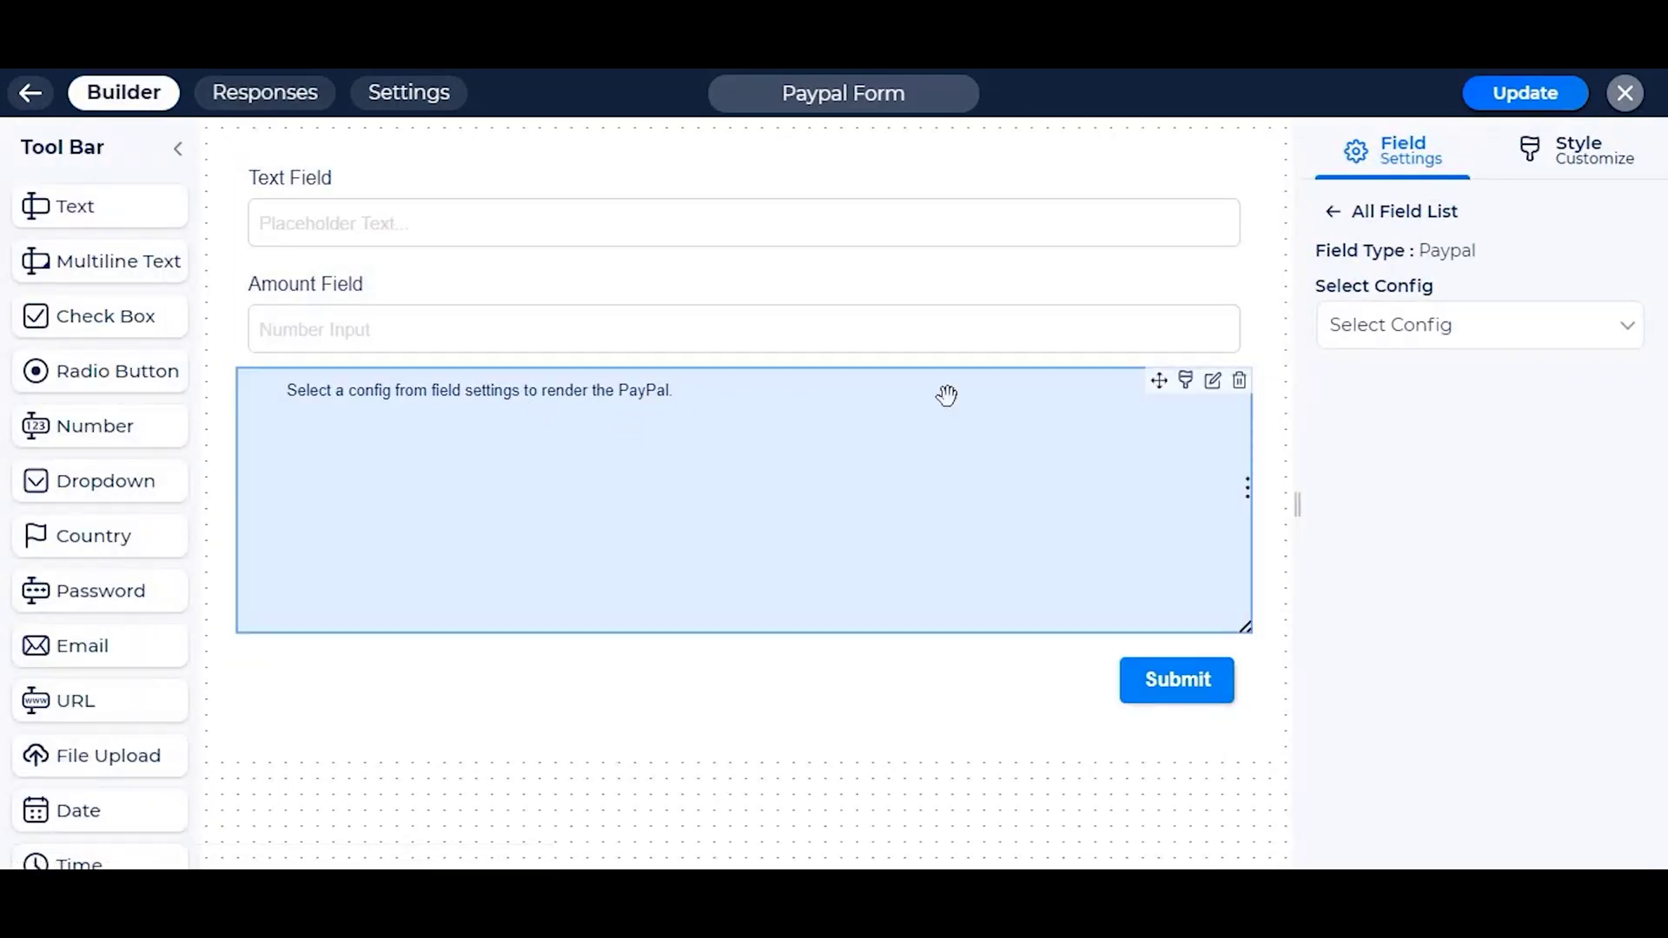
pyautogui.click(1213, 381)
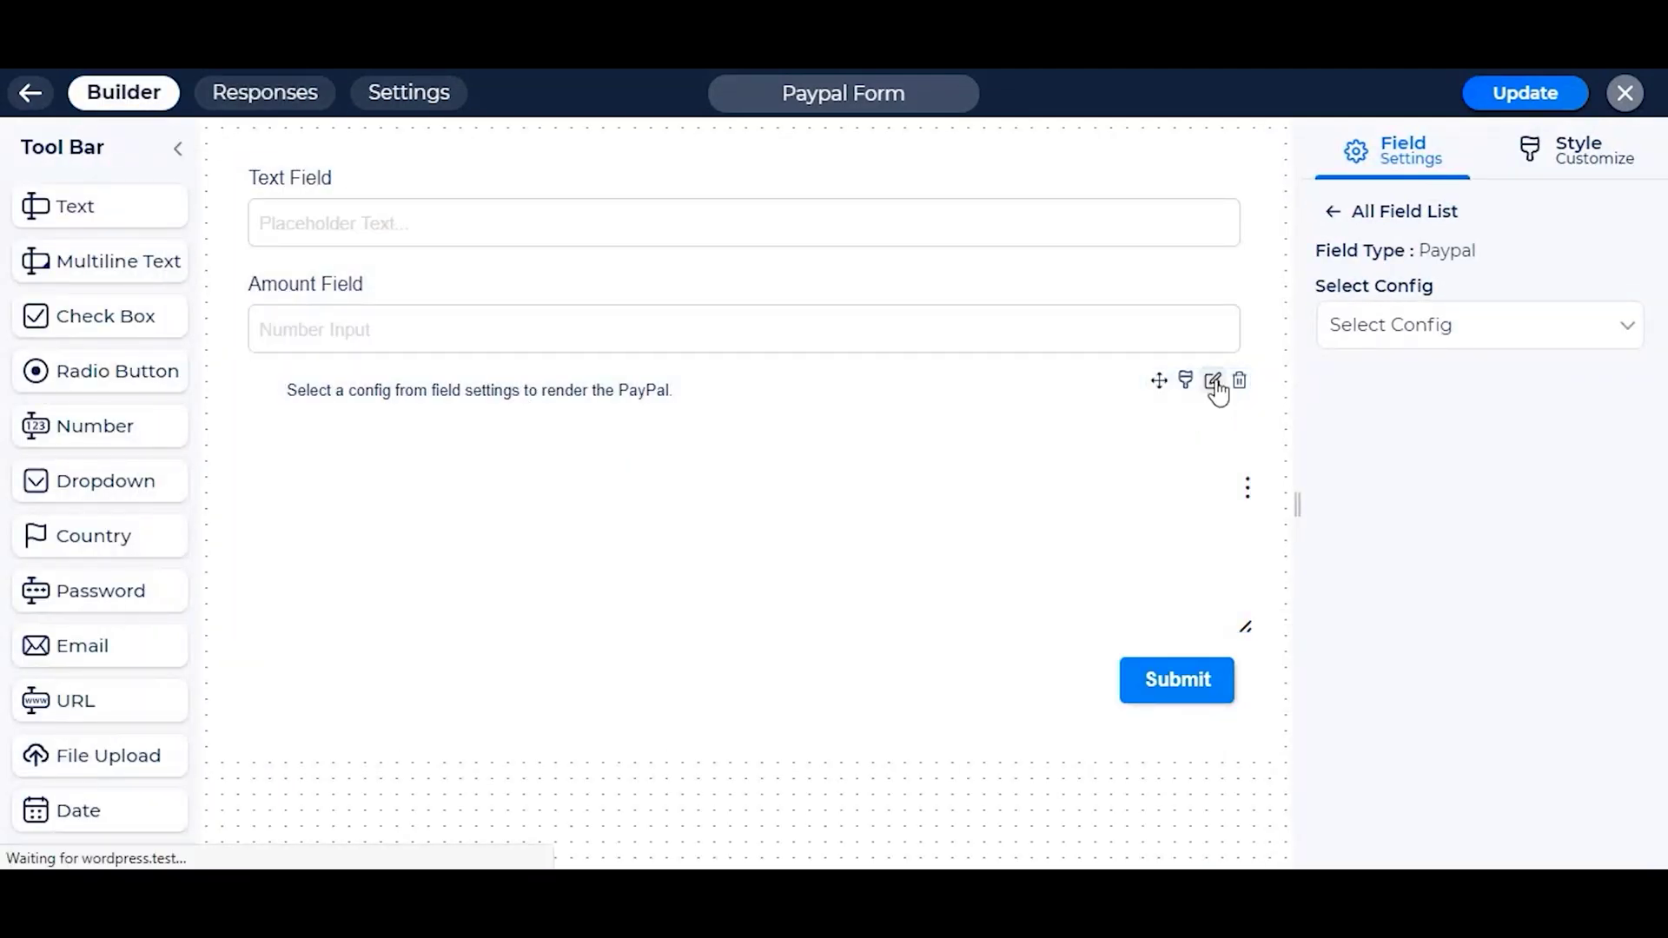
# Step: Set the PayPal field's config to PayPal Sandbox Test Integration, leaving Subscription switched off
pyautogui.click(1441, 328)
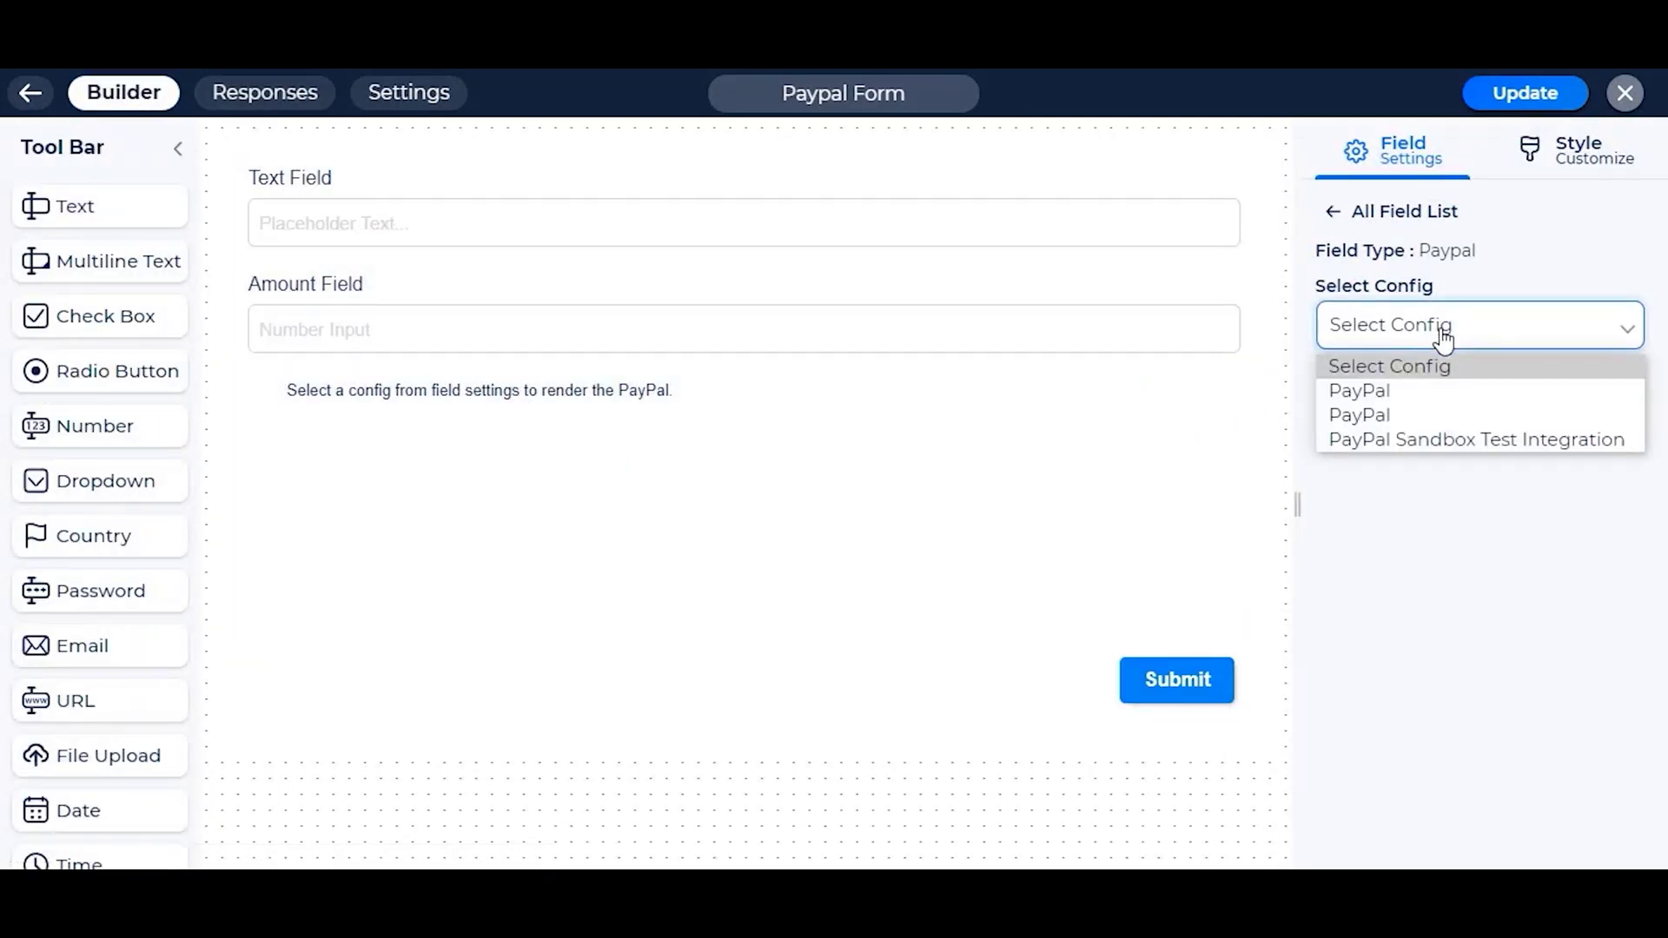
pyautogui.click(1508, 438)
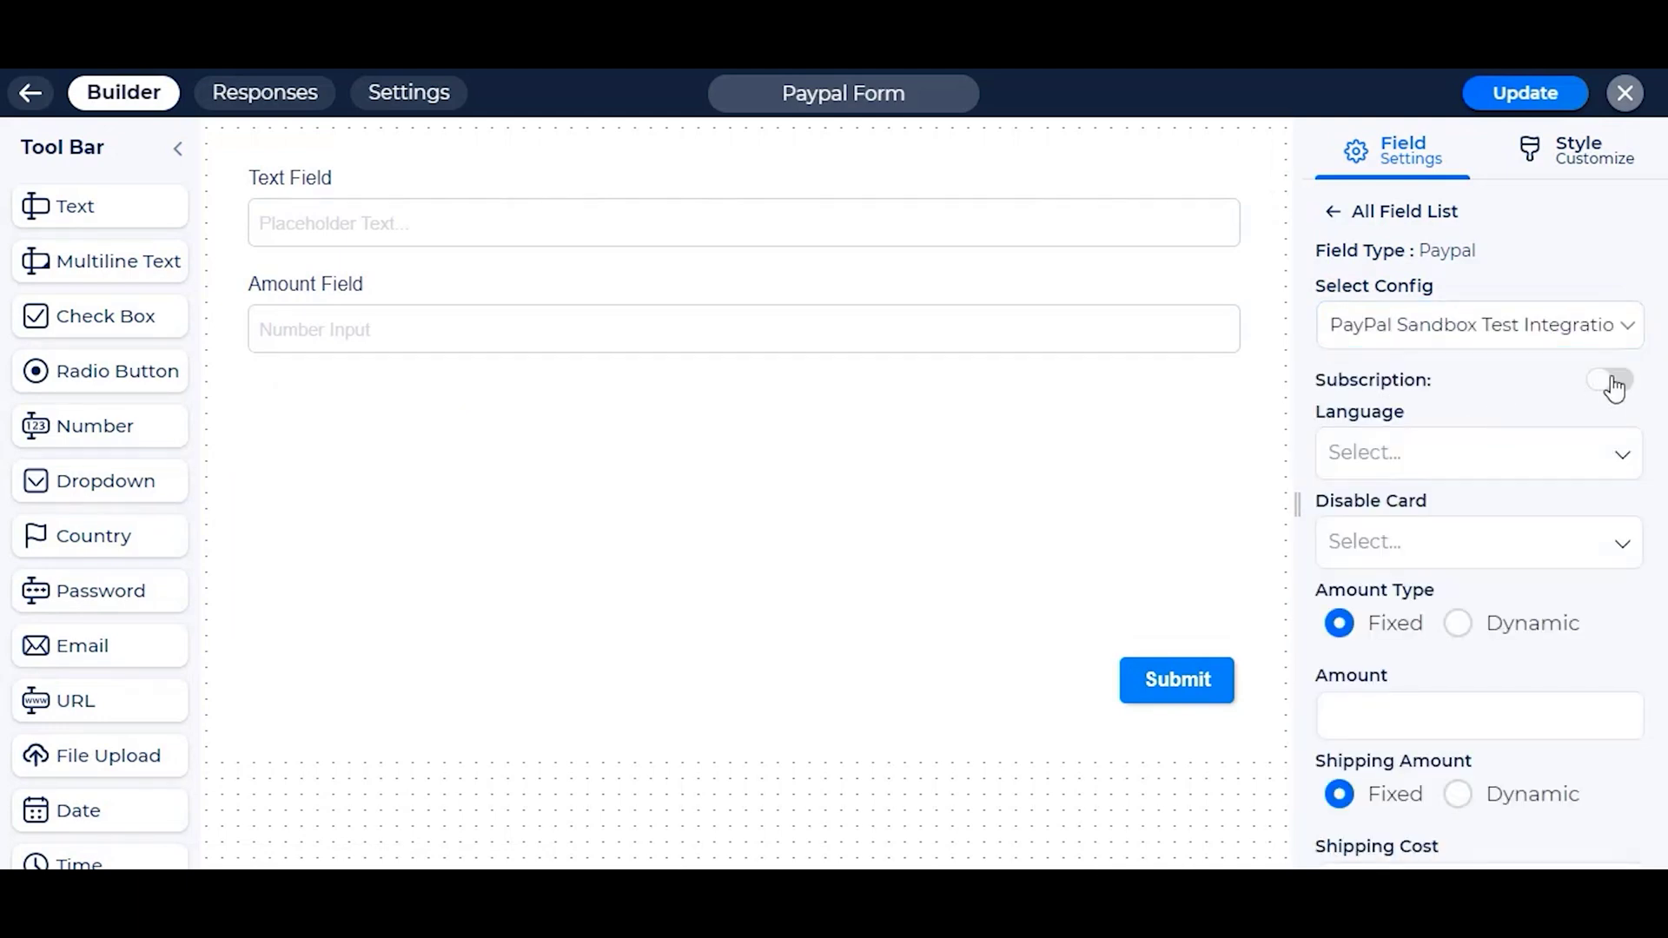
pyautogui.moveTo(1432, 380); pyautogui.dragTo(1314, 380)
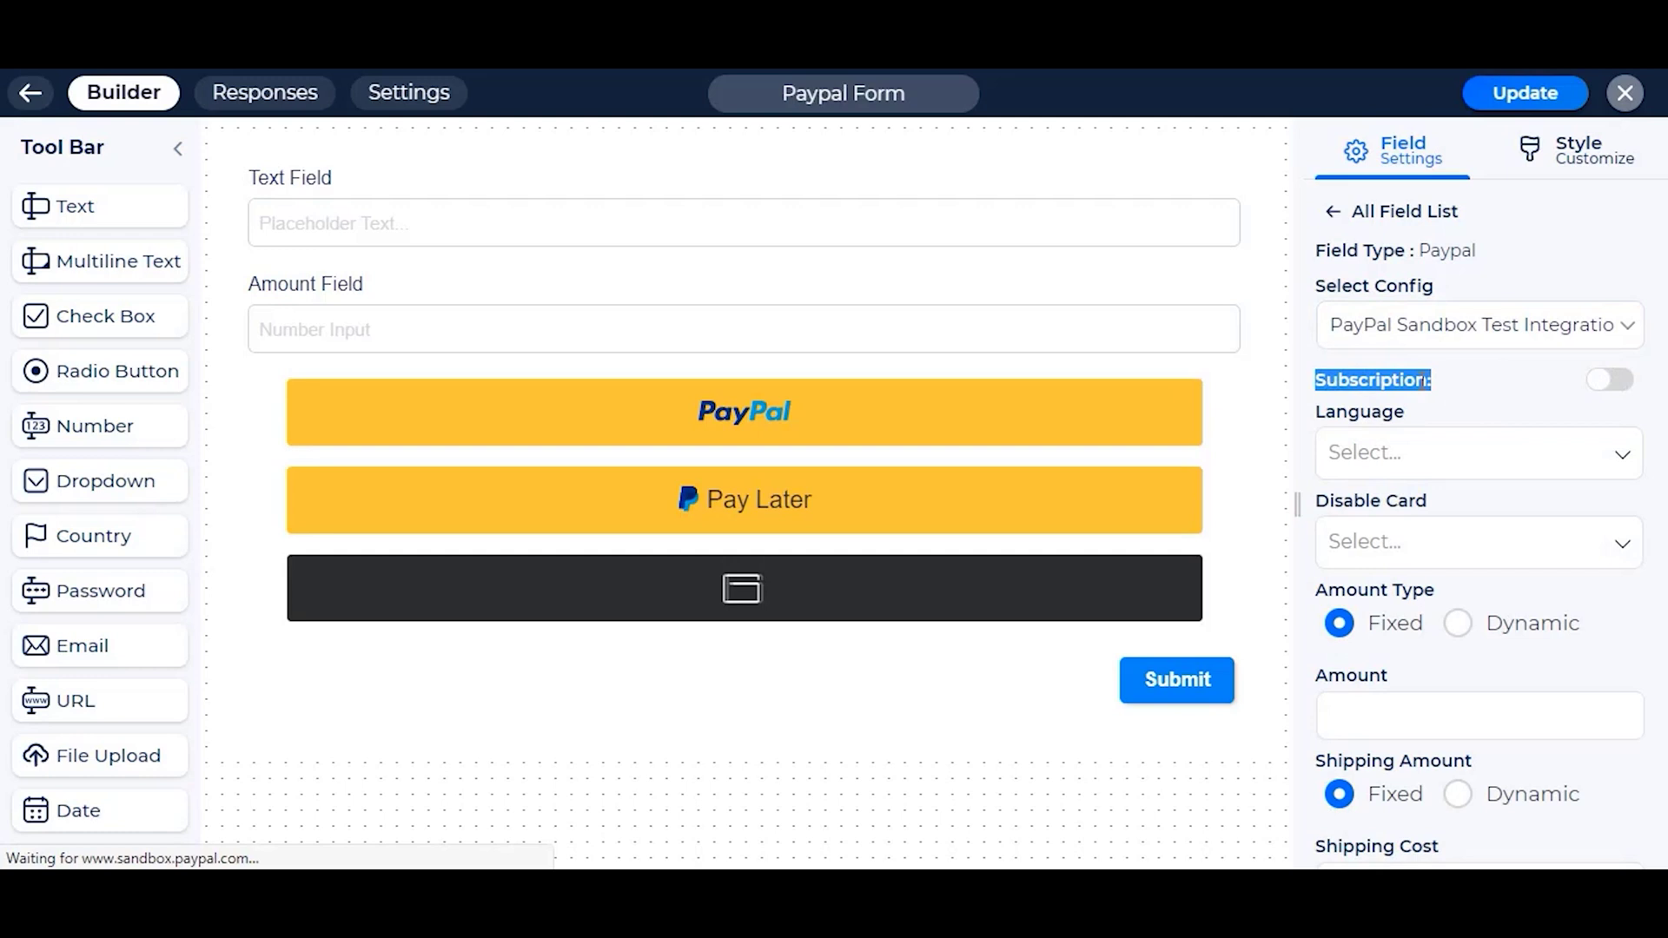
pyautogui.click(1615, 382)
pyautogui.click(1471, 445)
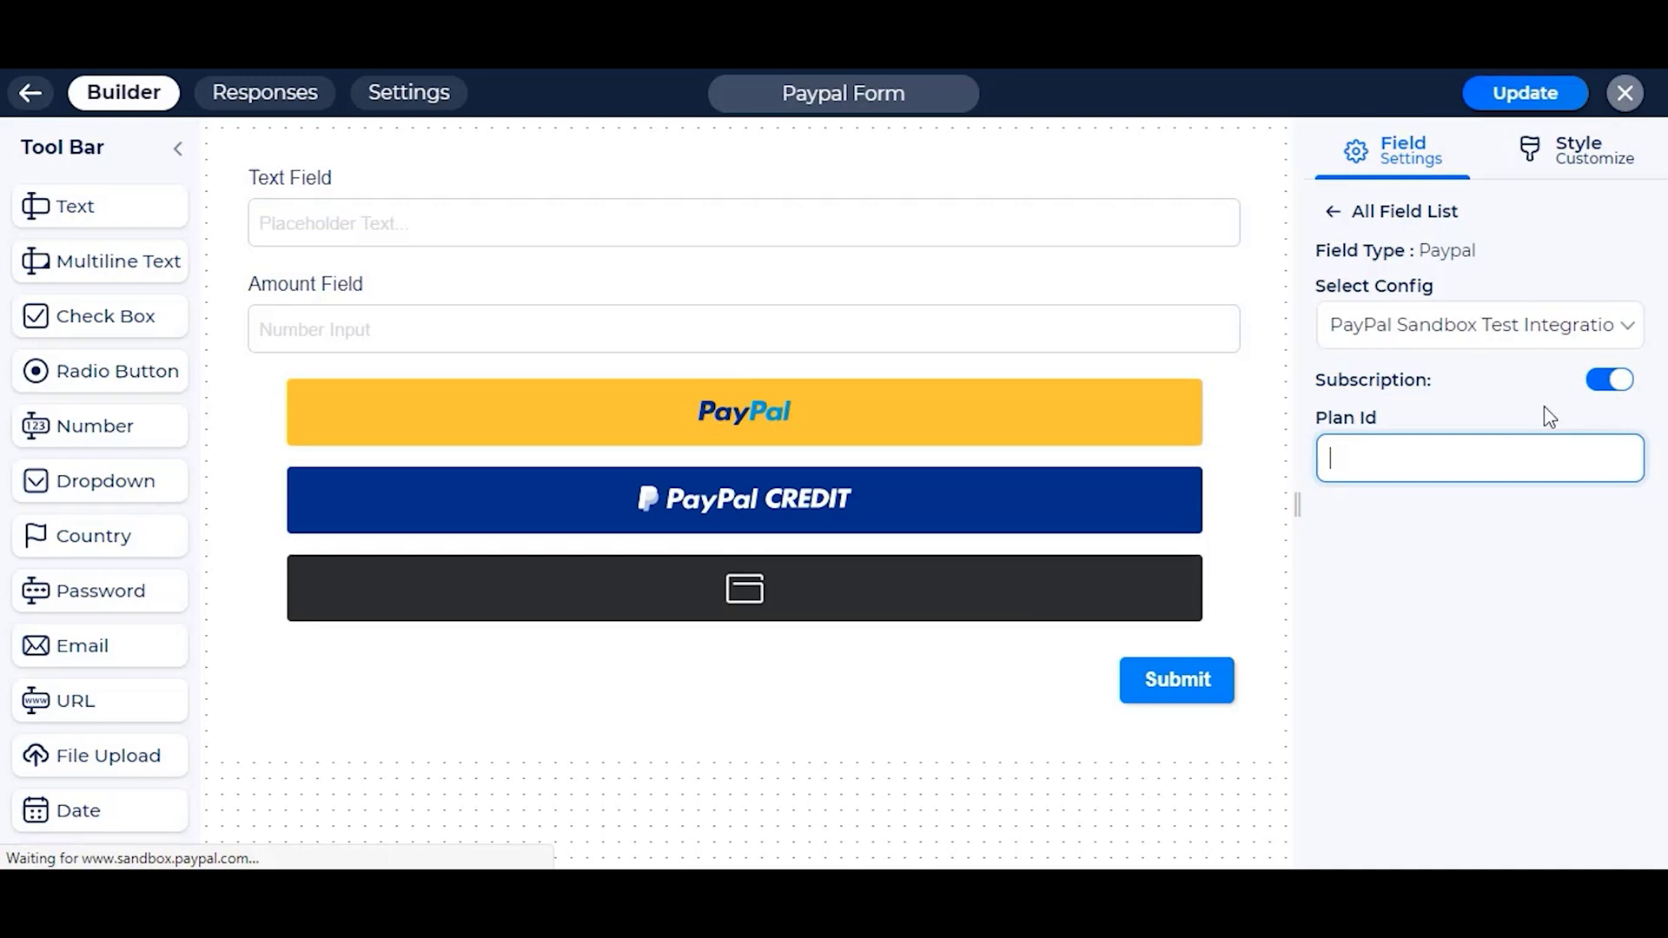
pyautogui.click(1612, 380)
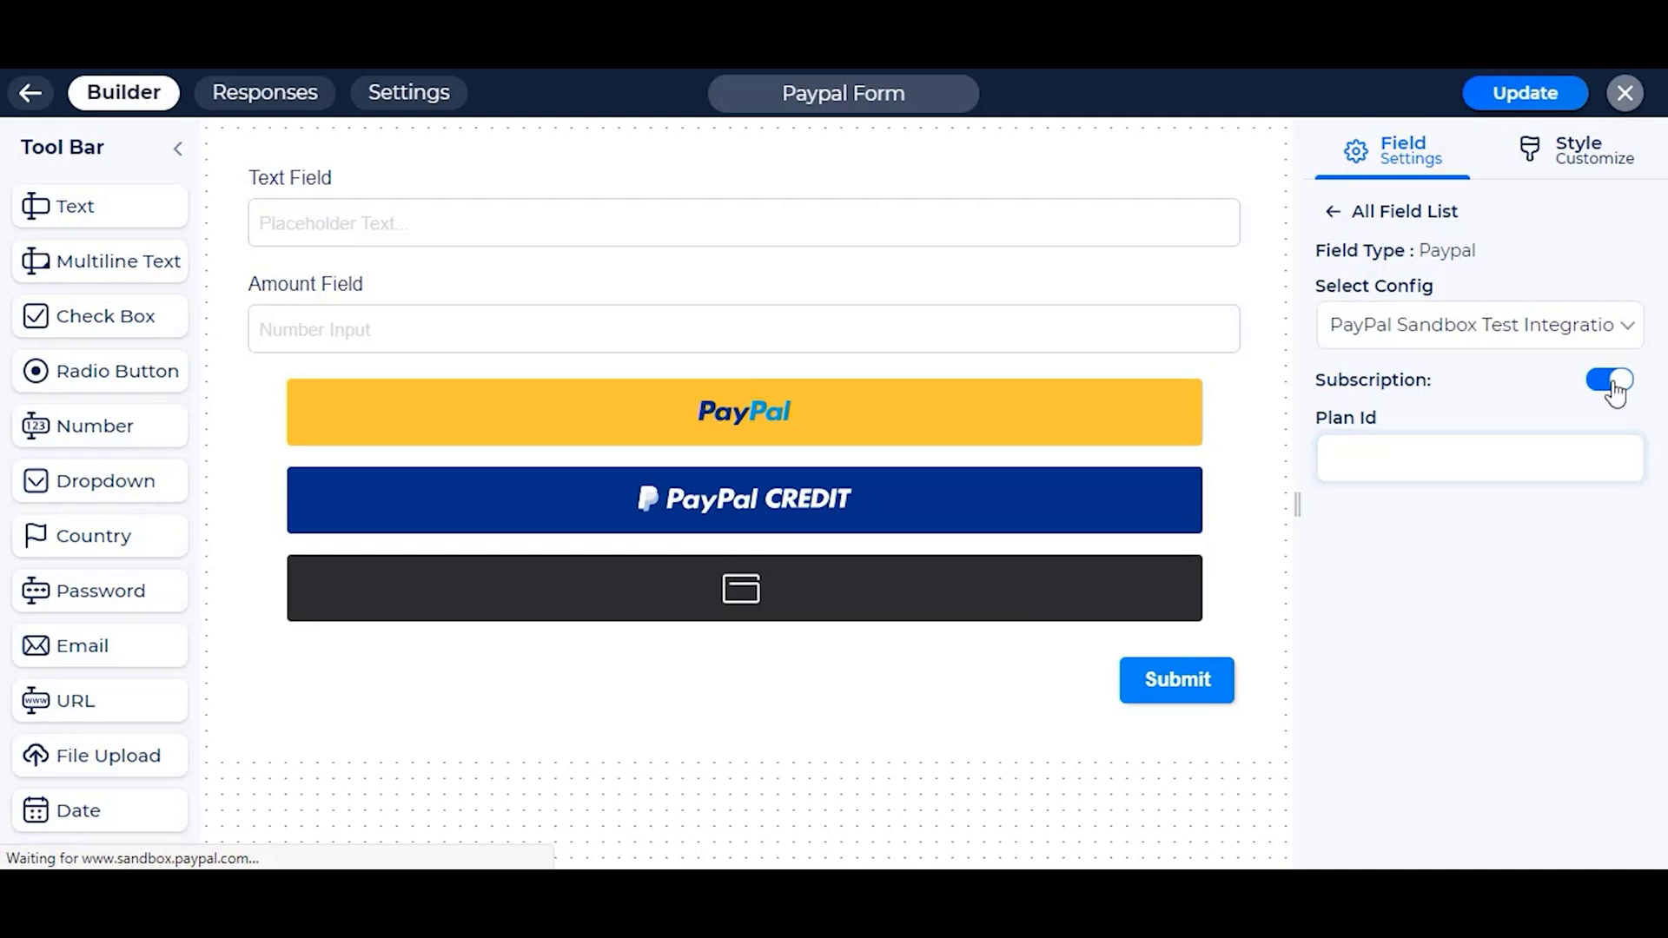
# Step: Browse the Language and Disable Card lists unchanged, then switch Amount Type to Dynamic
pyautogui.scroll(-2, 1429, 413)
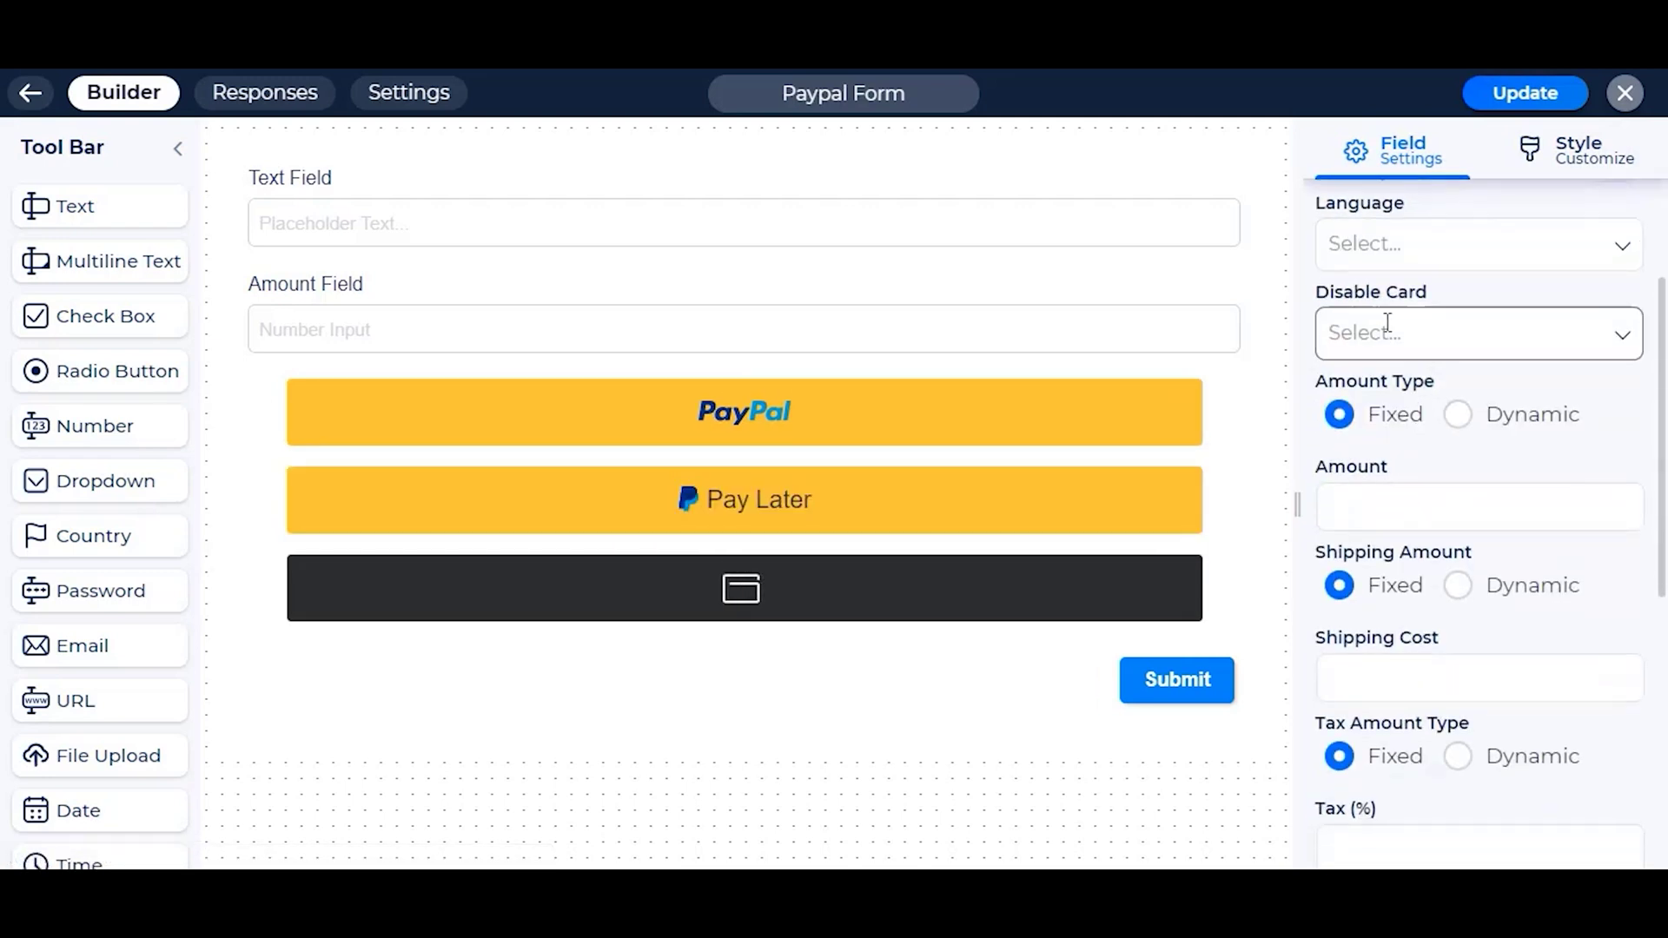
pyautogui.click(1400, 252)
pyautogui.scroll(-4, 1443, 597)
pyautogui.scroll(4, 1425, 655)
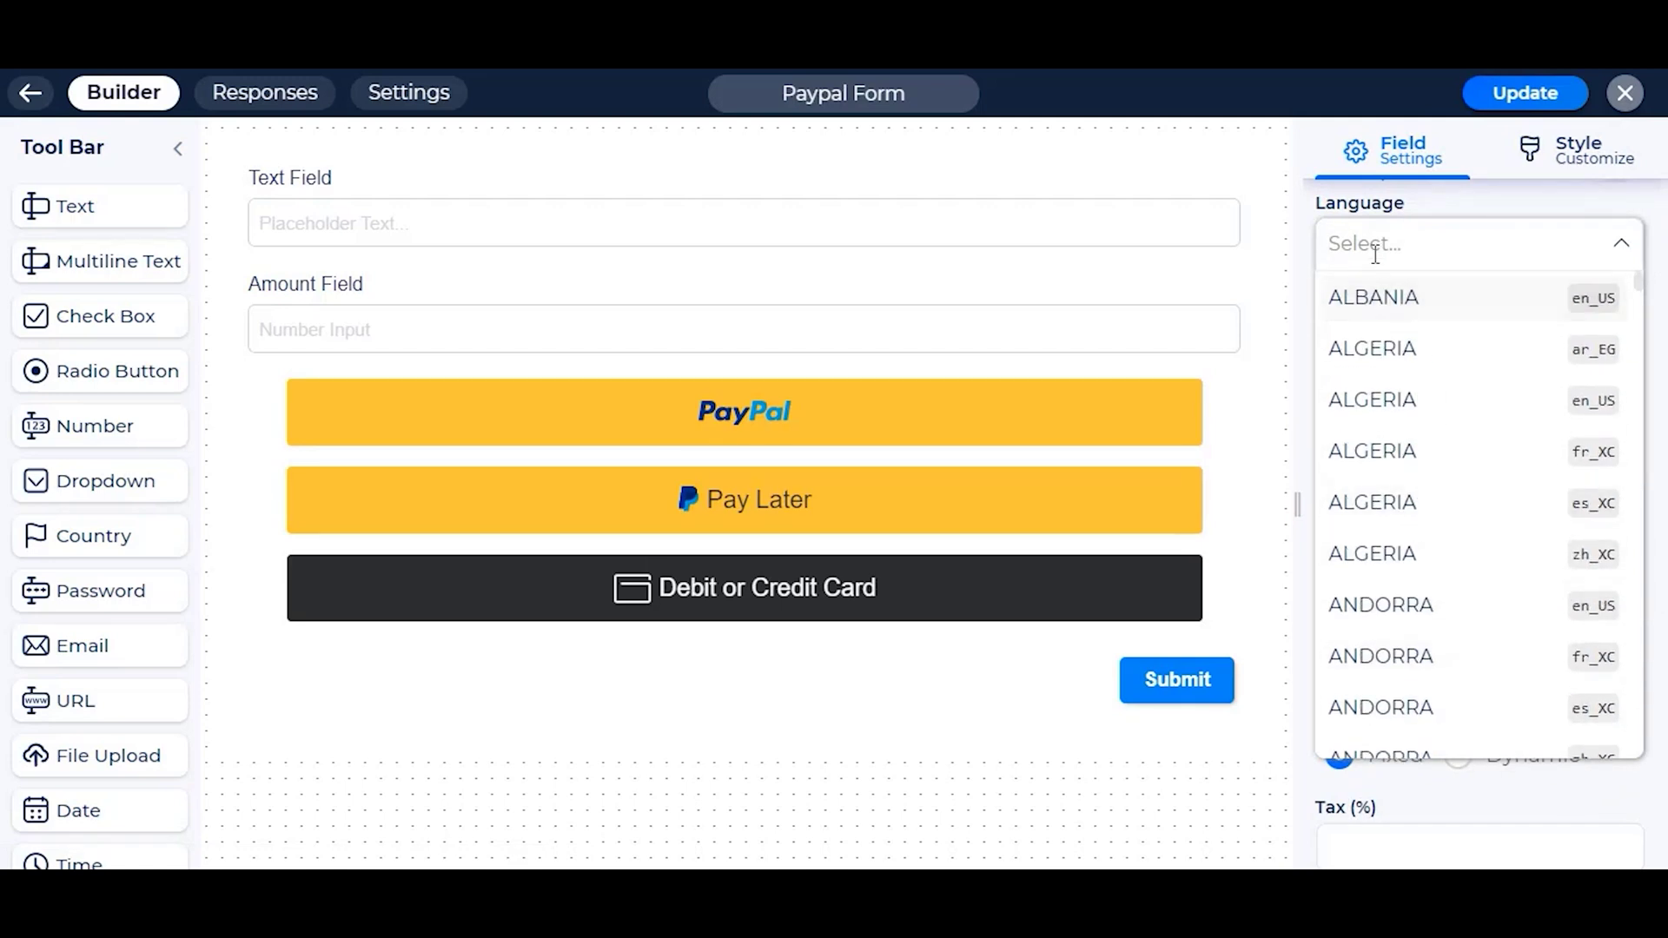
pyautogui.click(1409, 198)
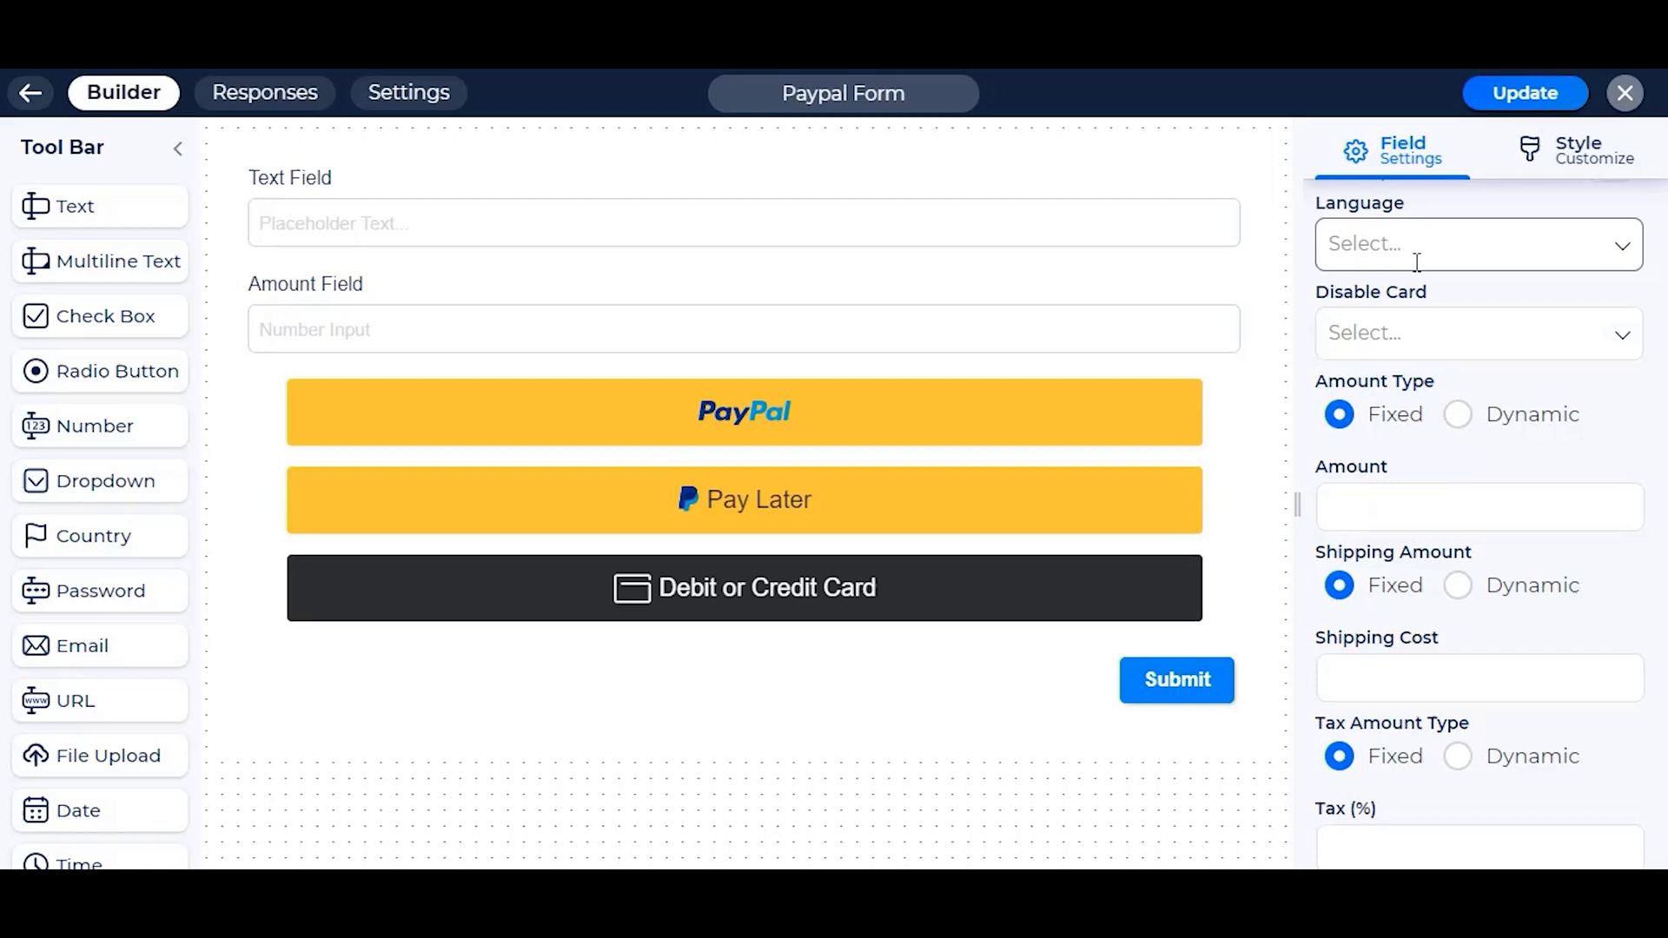
pyautogui.click(1429, 333)
pyautogui.scroll(-2, 1473, 613)
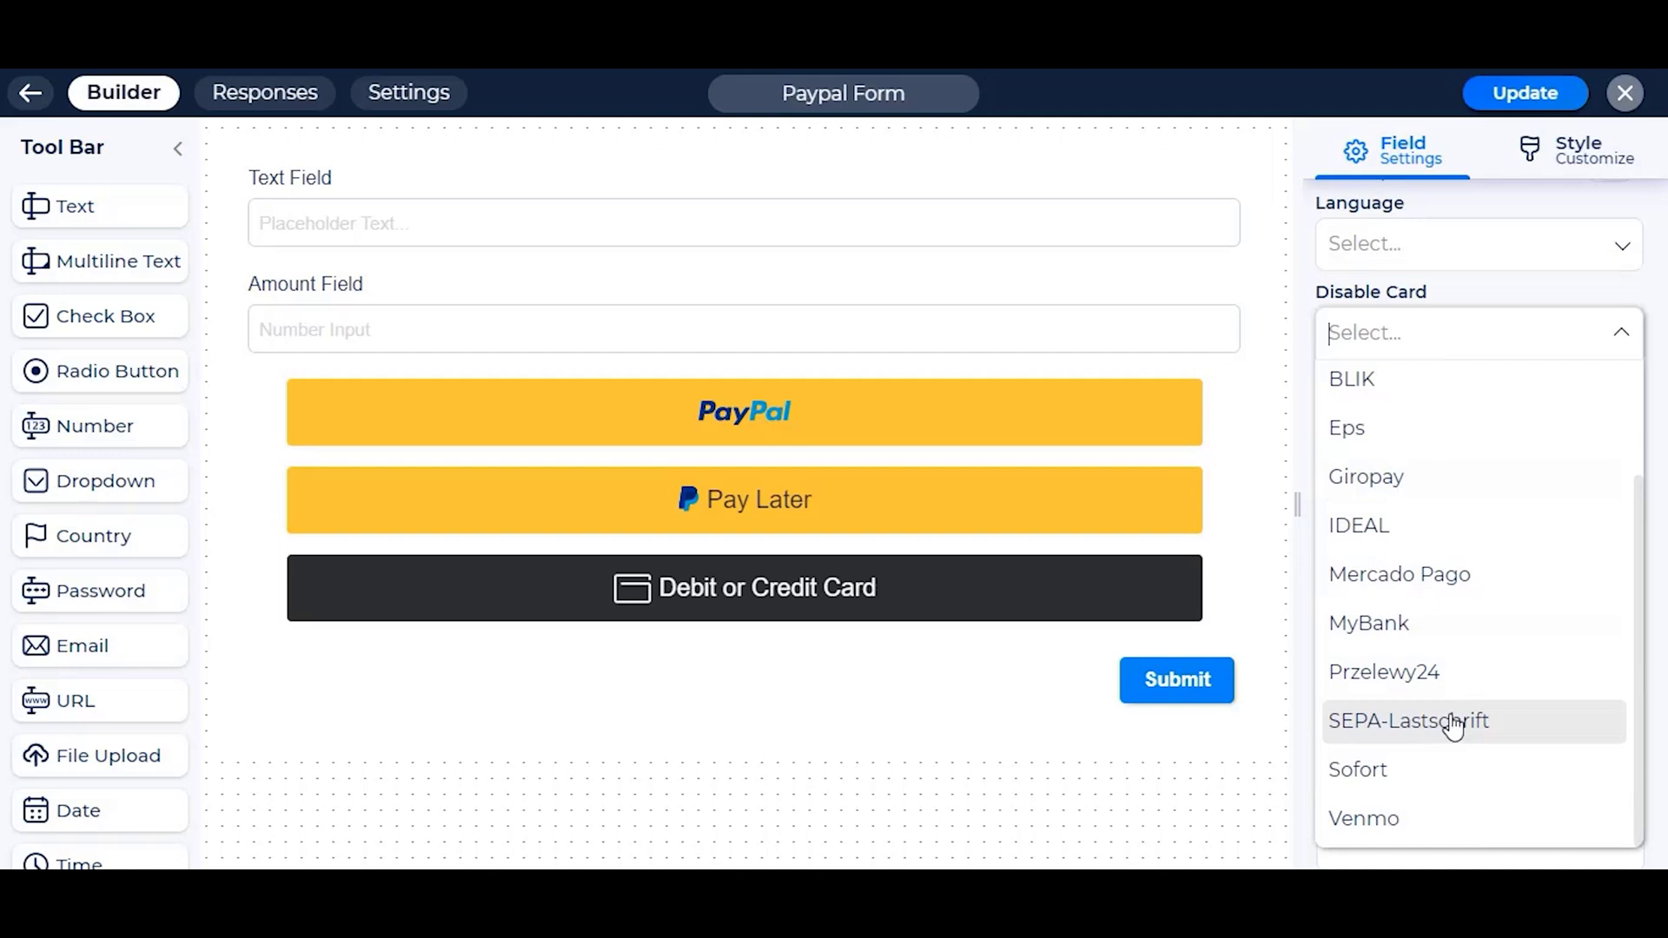
pyautogui.scroll(3, 1451, 725)
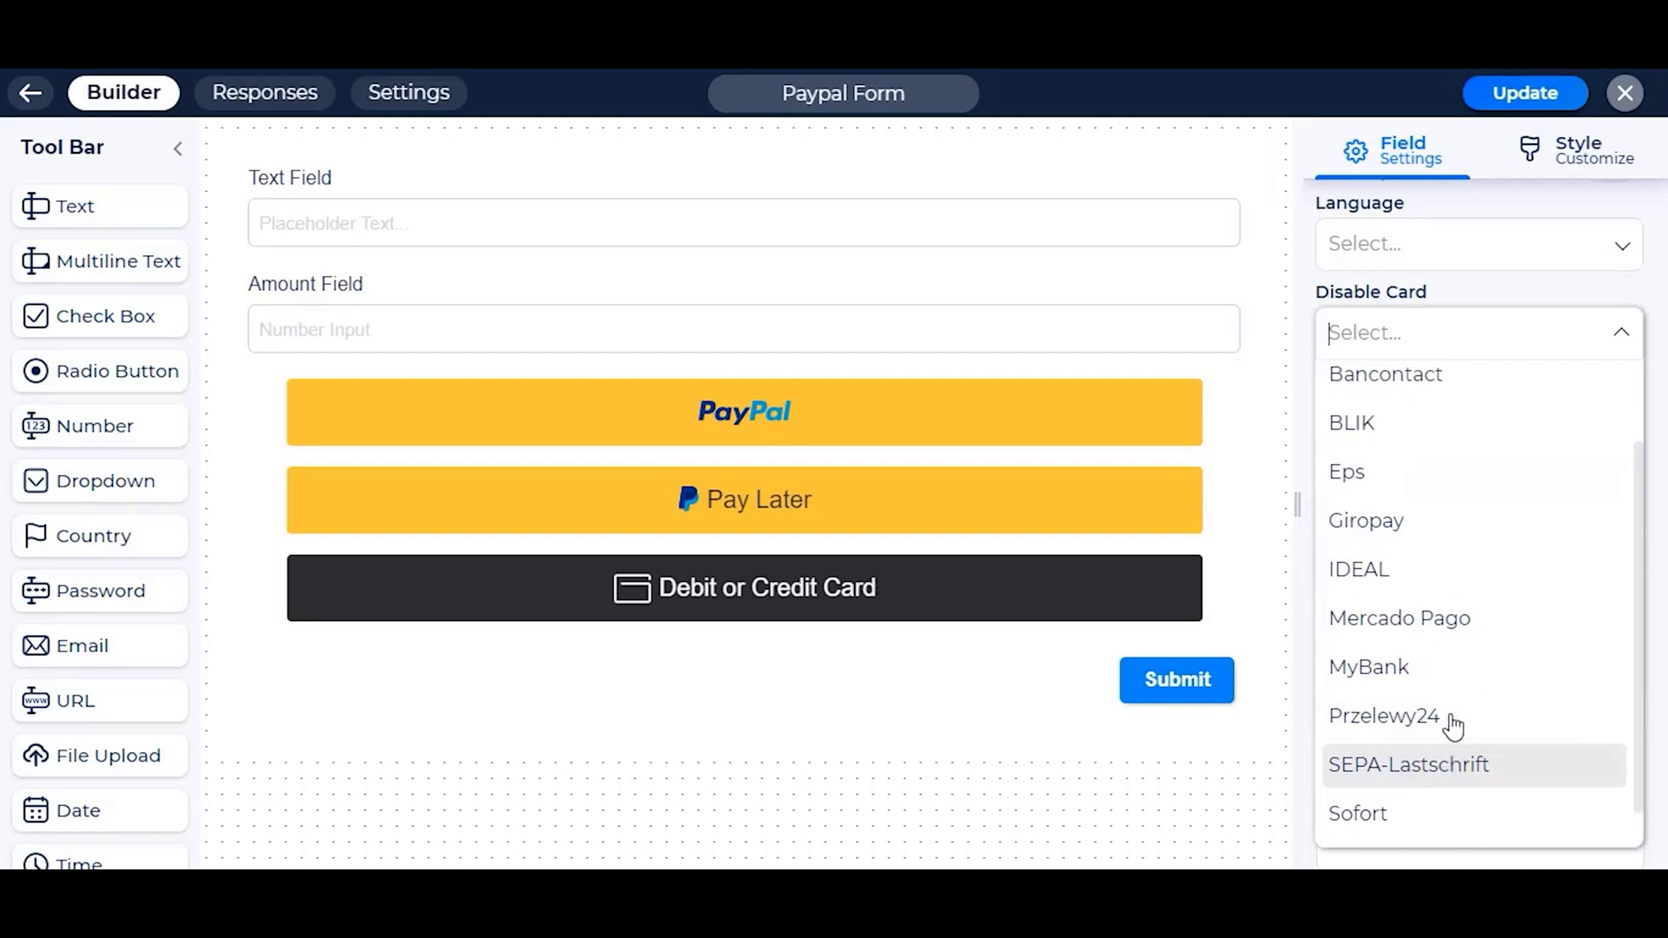
pyautogui.click(1397, 293)
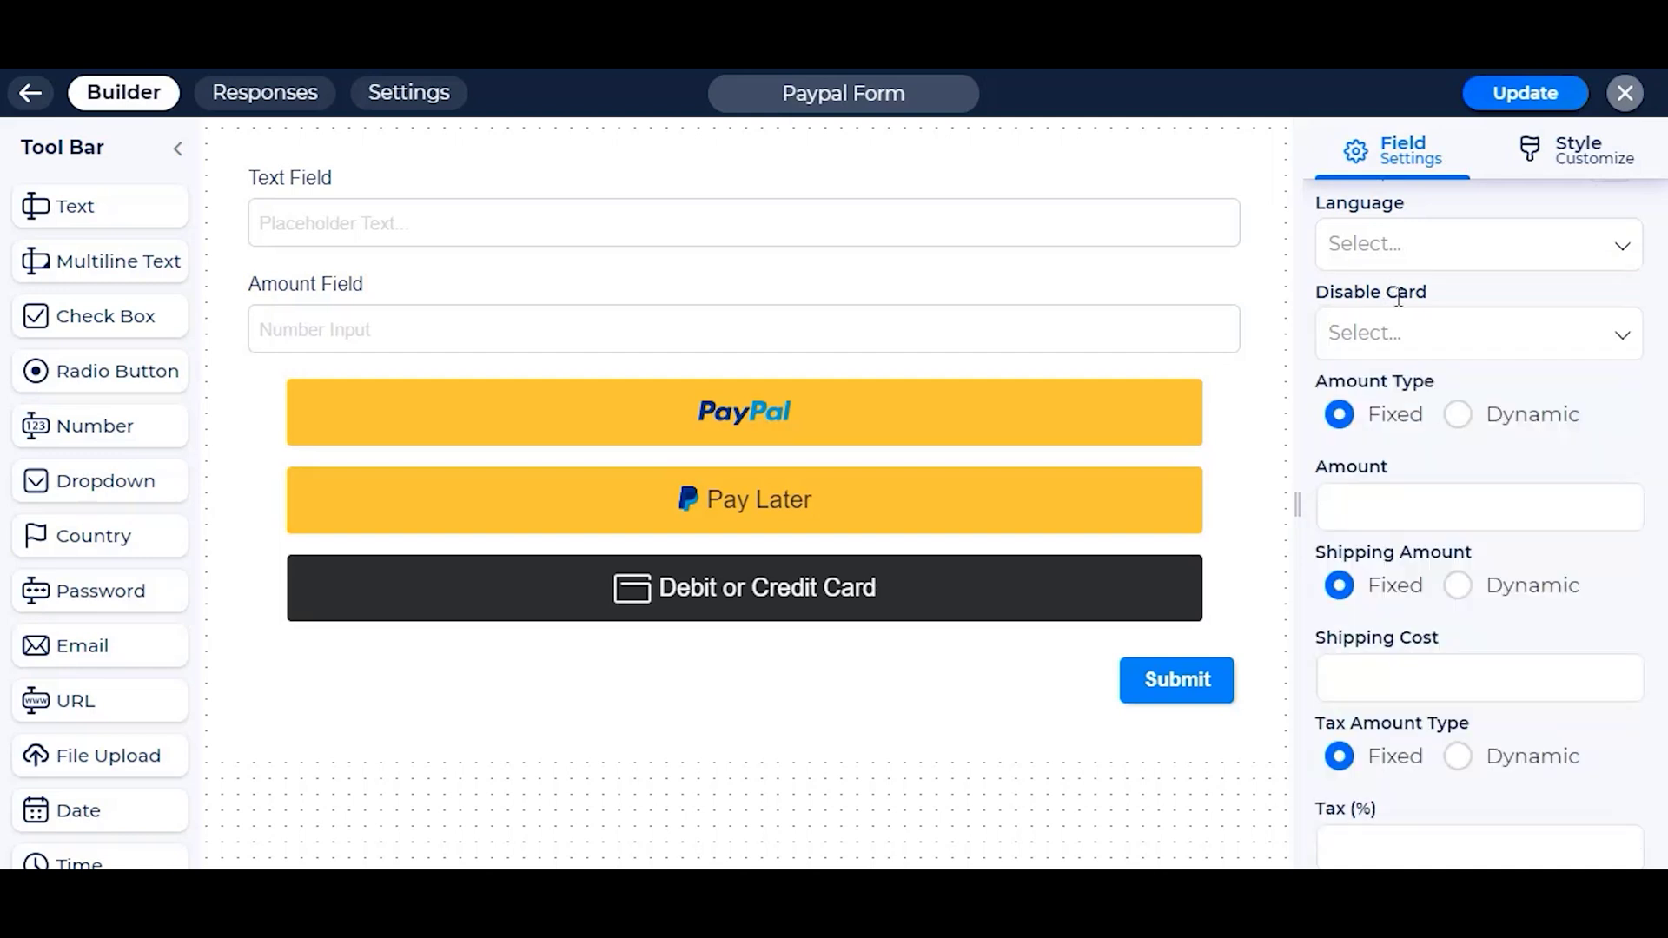
pyautogui.click(1424, 493)
pyautogui.click(1531, 422)
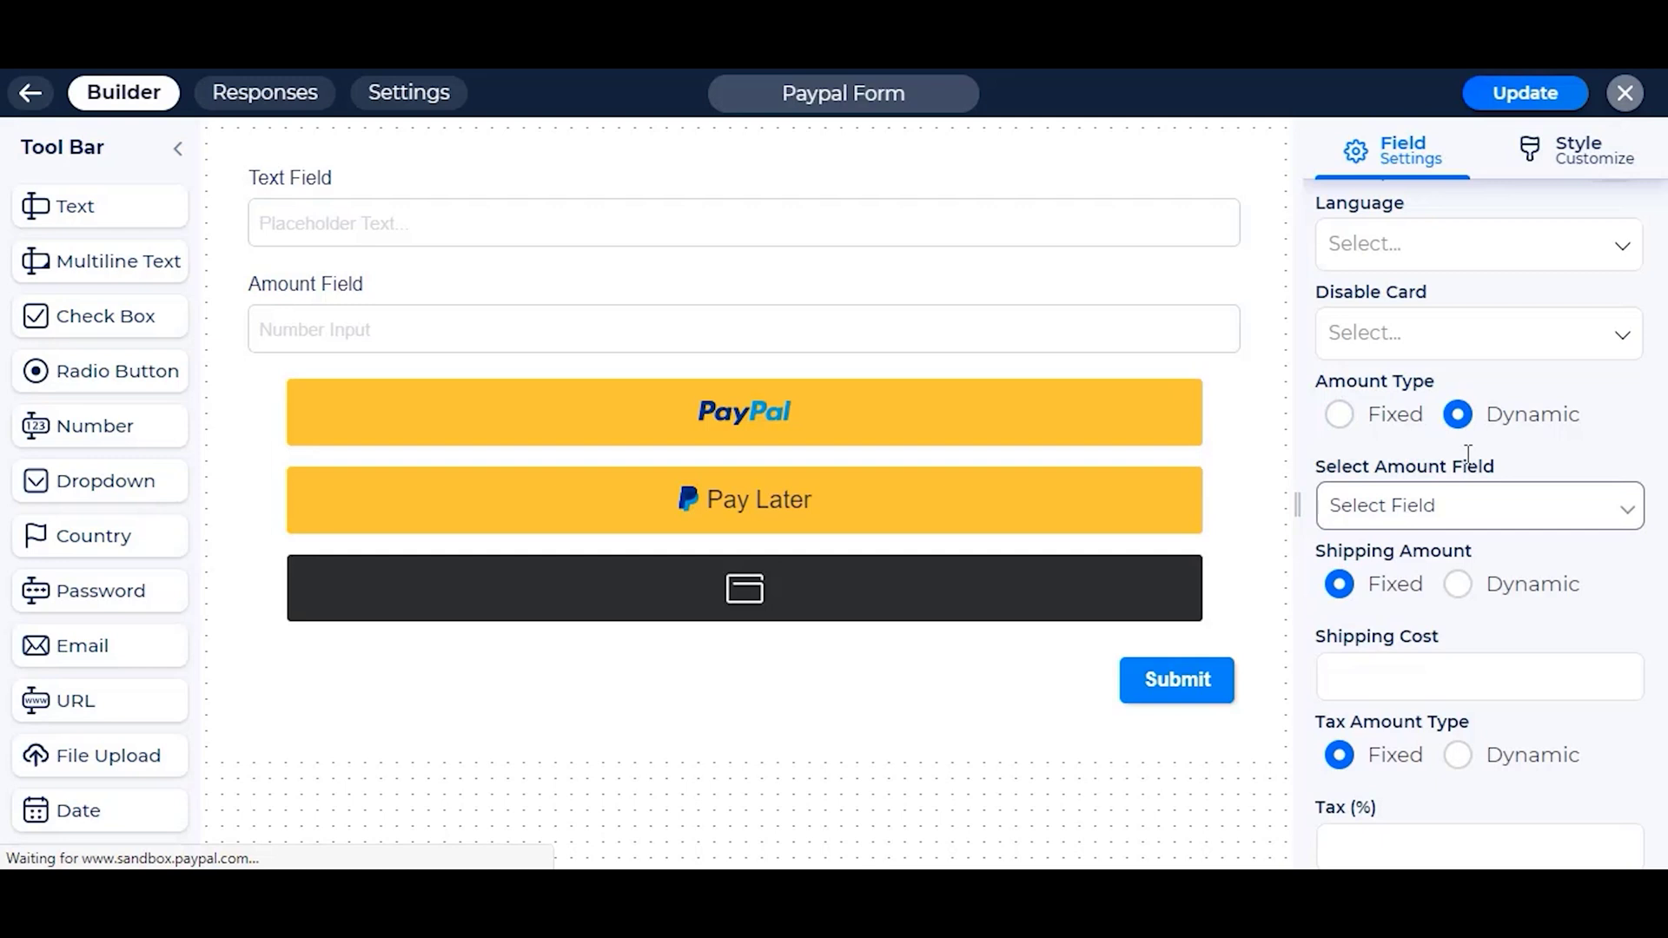
# Step: Switch Amount Type back to Fixed with an amount of 20
pyautogui.click(1393, 415)
pyautogui.click(1383, 504)
pyautogui.write('20')
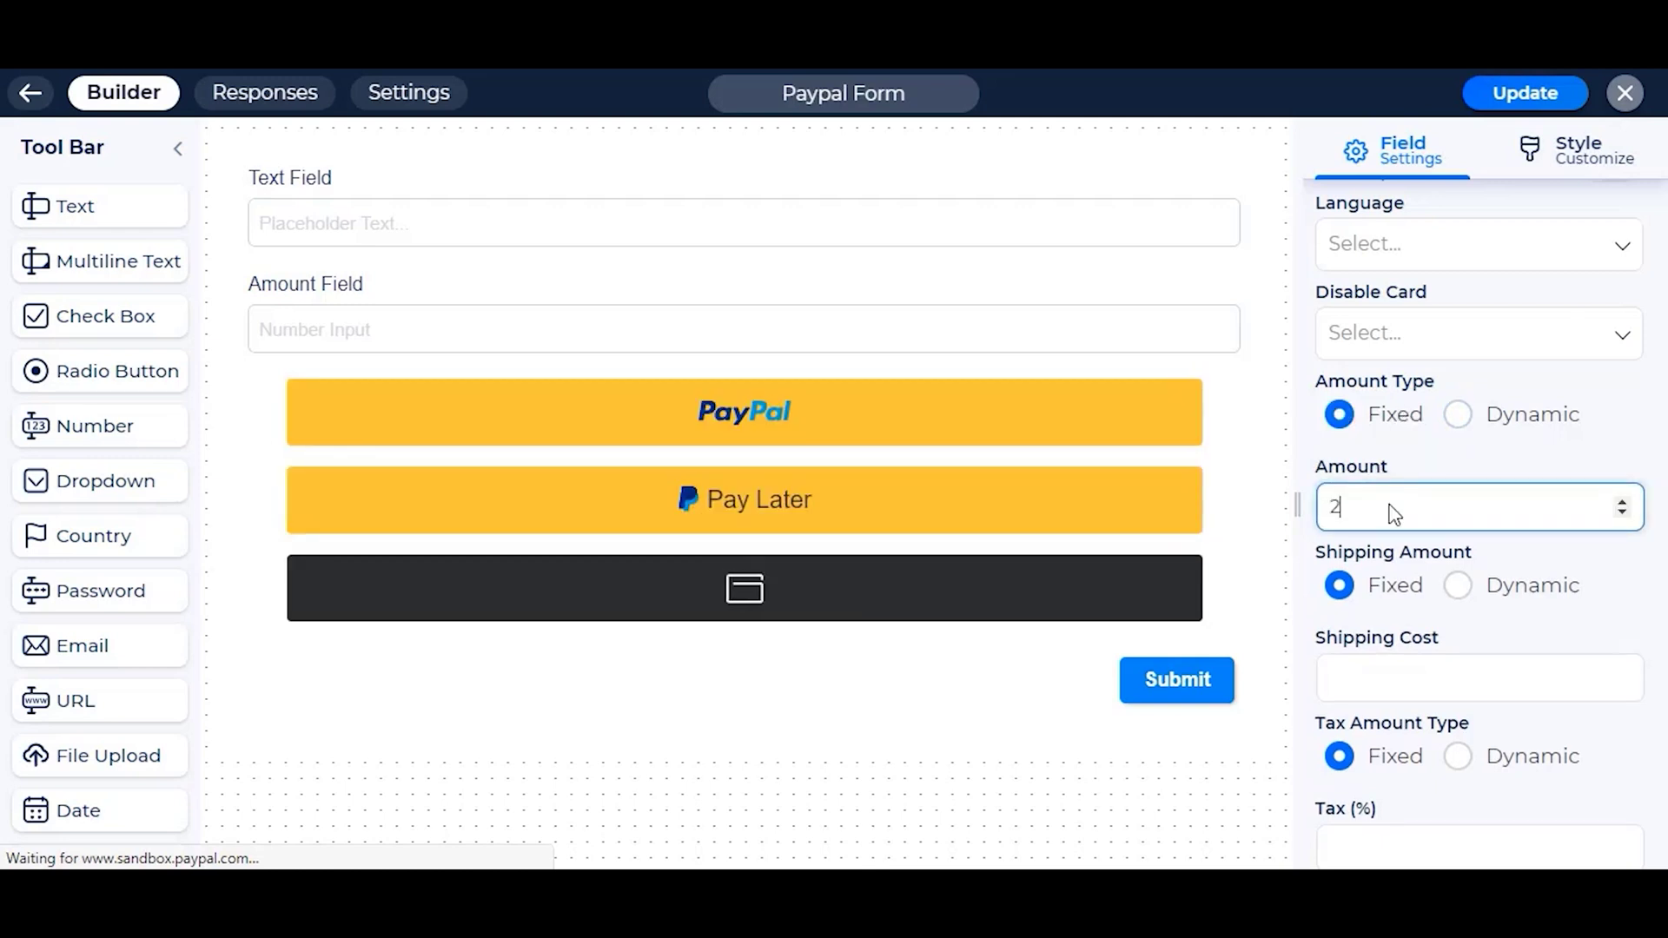
pyautogui.click(1422, 473)
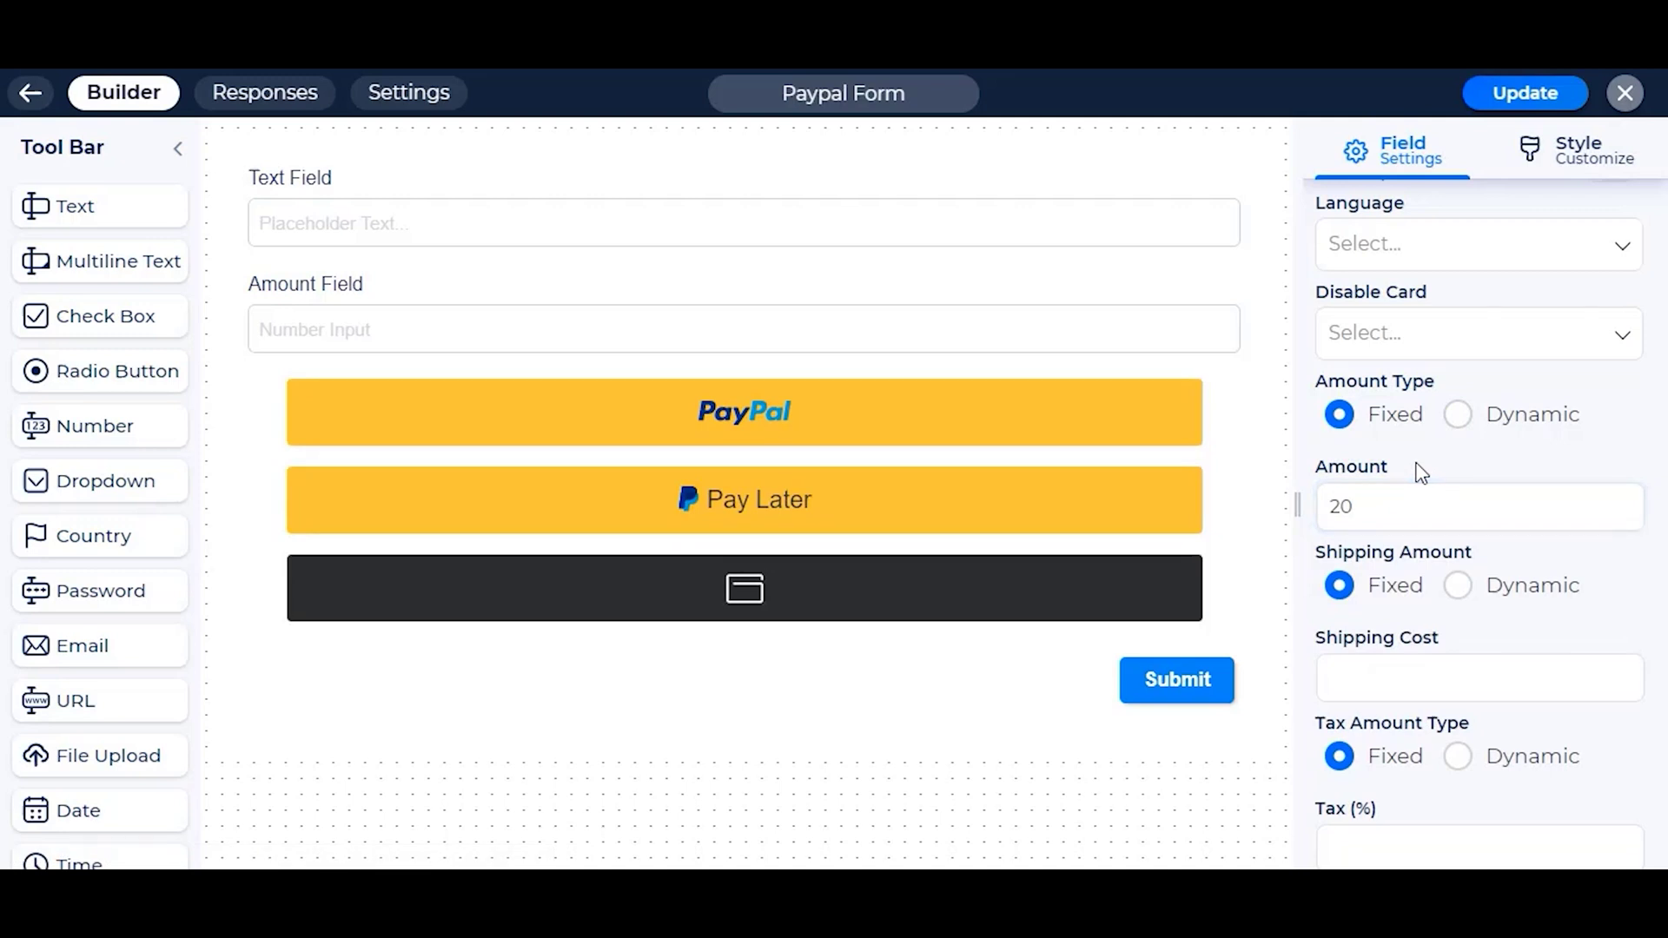
# Step: Enter a shipping cost of 5 and a tax of 15%
pyautogui.scroll(-3, 1419, 473)
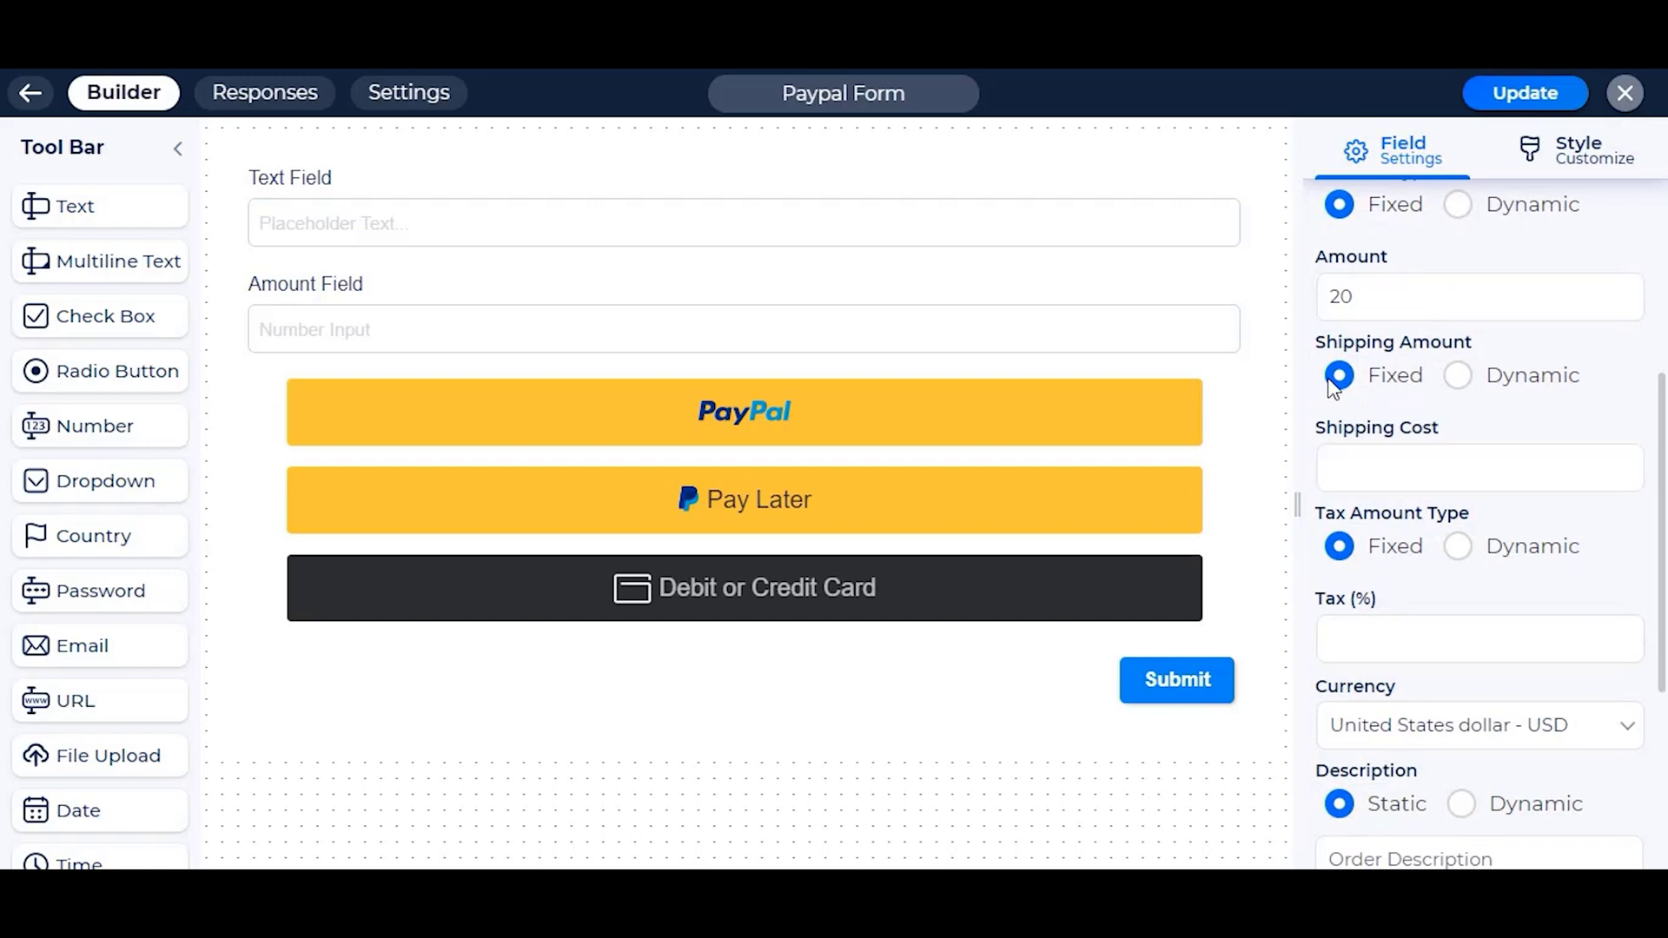
pyautogui.click(1417, 472)
pyautogui.write('5')
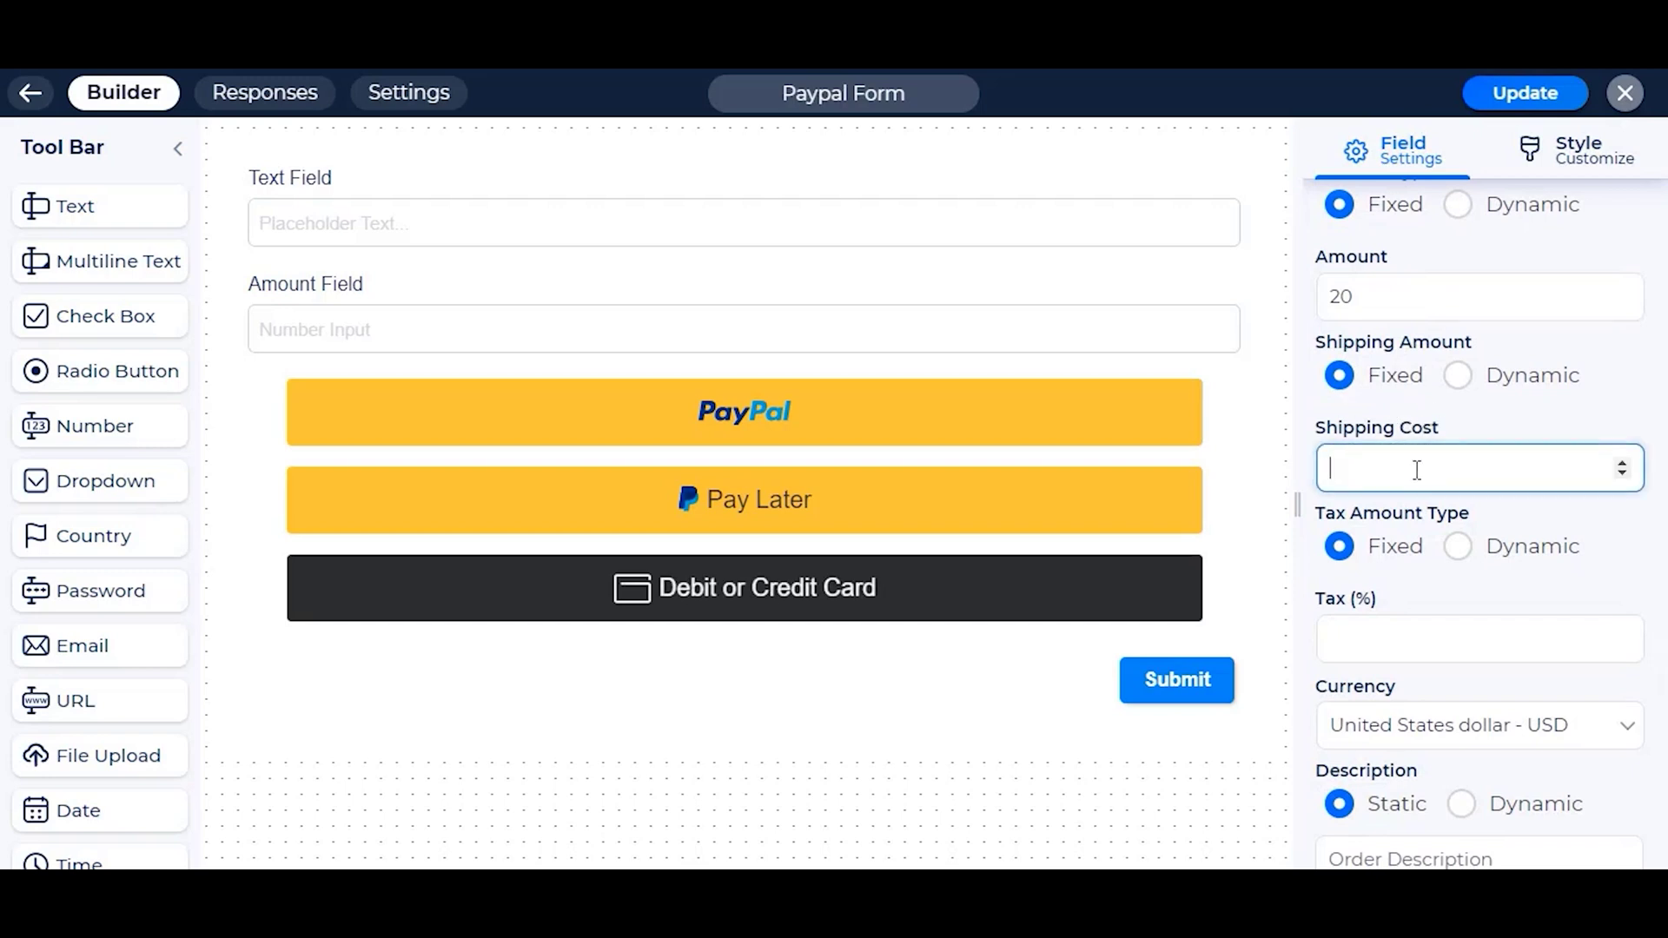
pyautogui.click(1422, 427)
pyautogui.scroll(-3, 1390, 486)
pyautogui.click(1390, 432)
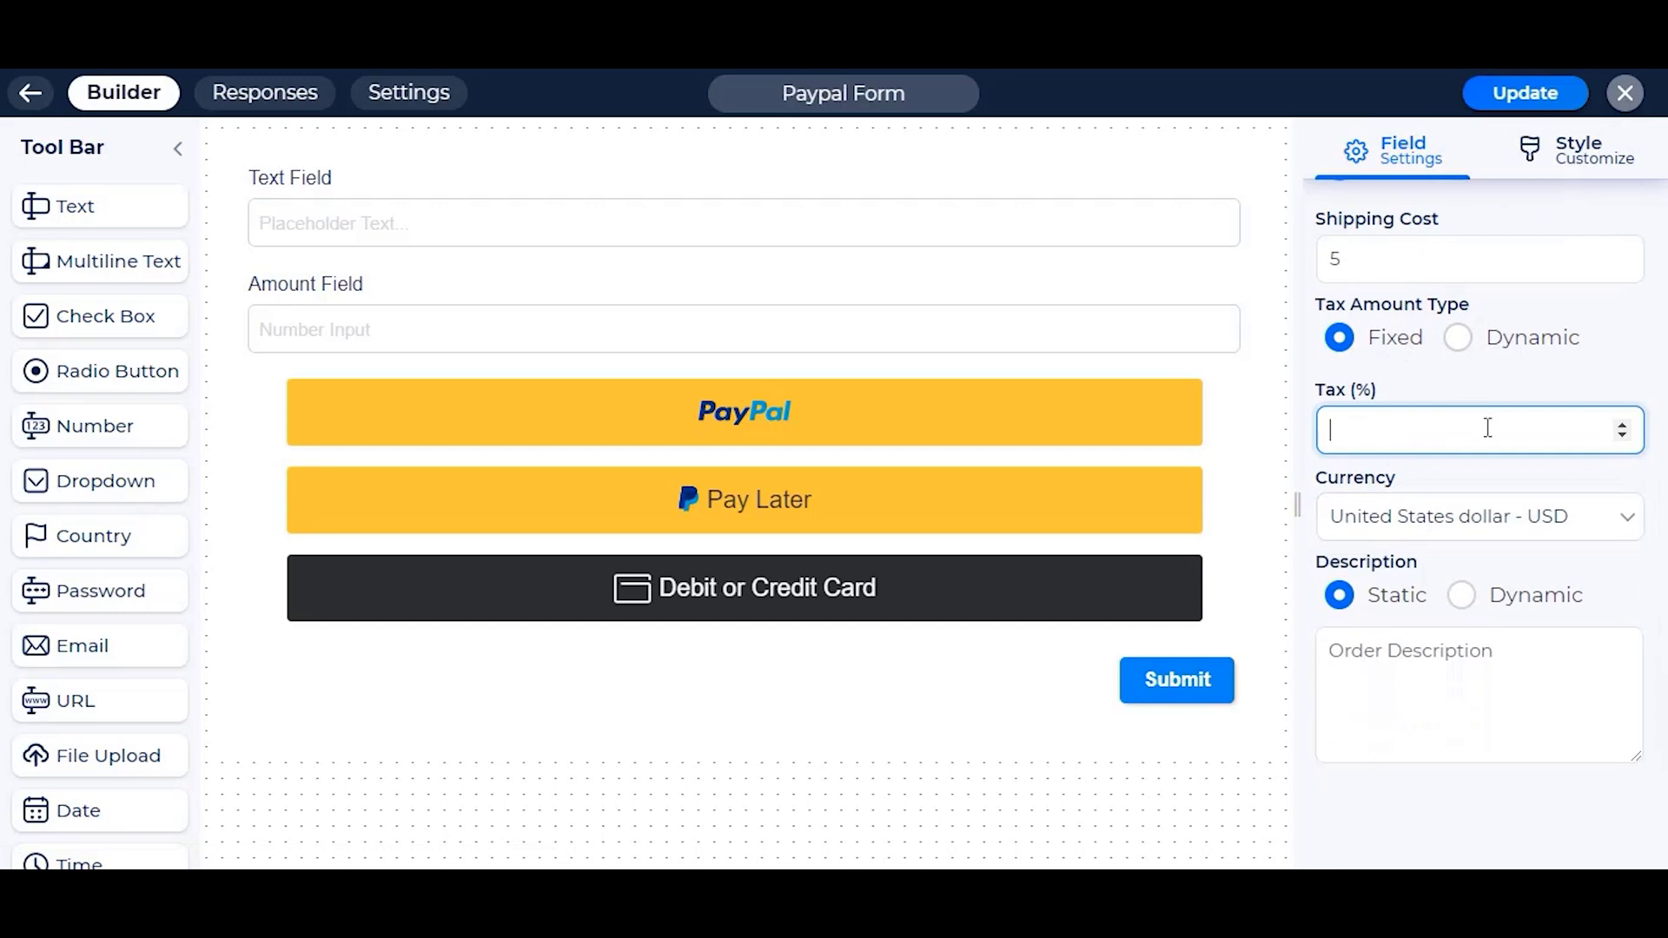
pyautogui.write('15')
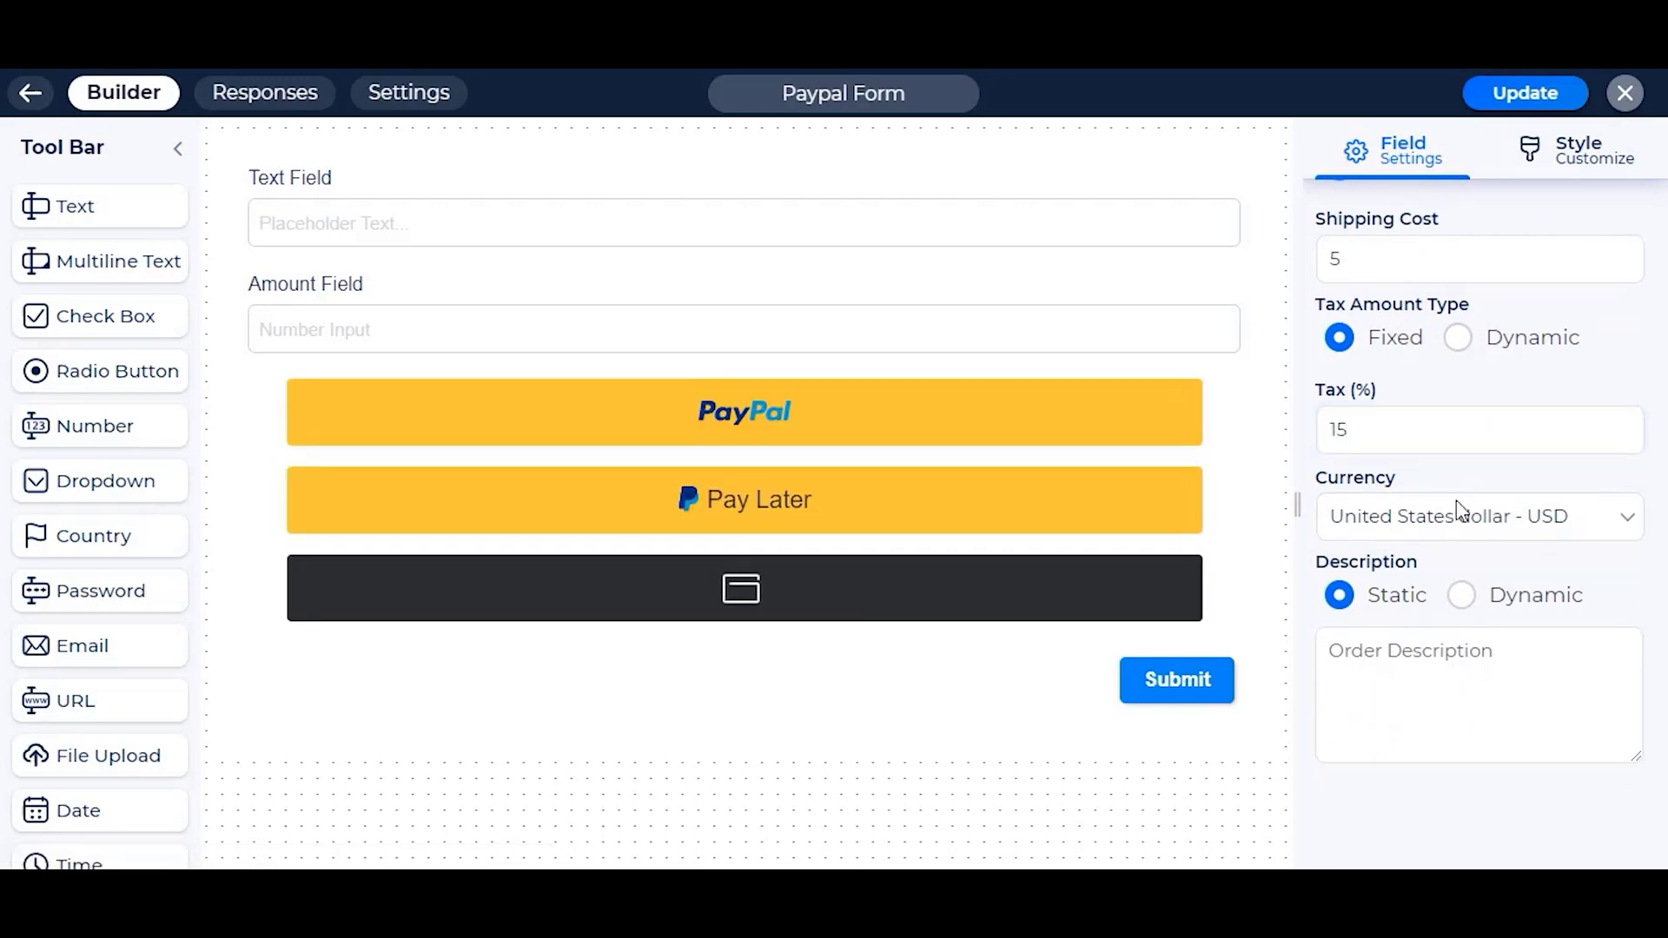
# Step: Keep USD as the currency and enter the order description 'test order description'
pyautogui.click(1460, 513)
pyautogui.scroll(2, 1469, 330)
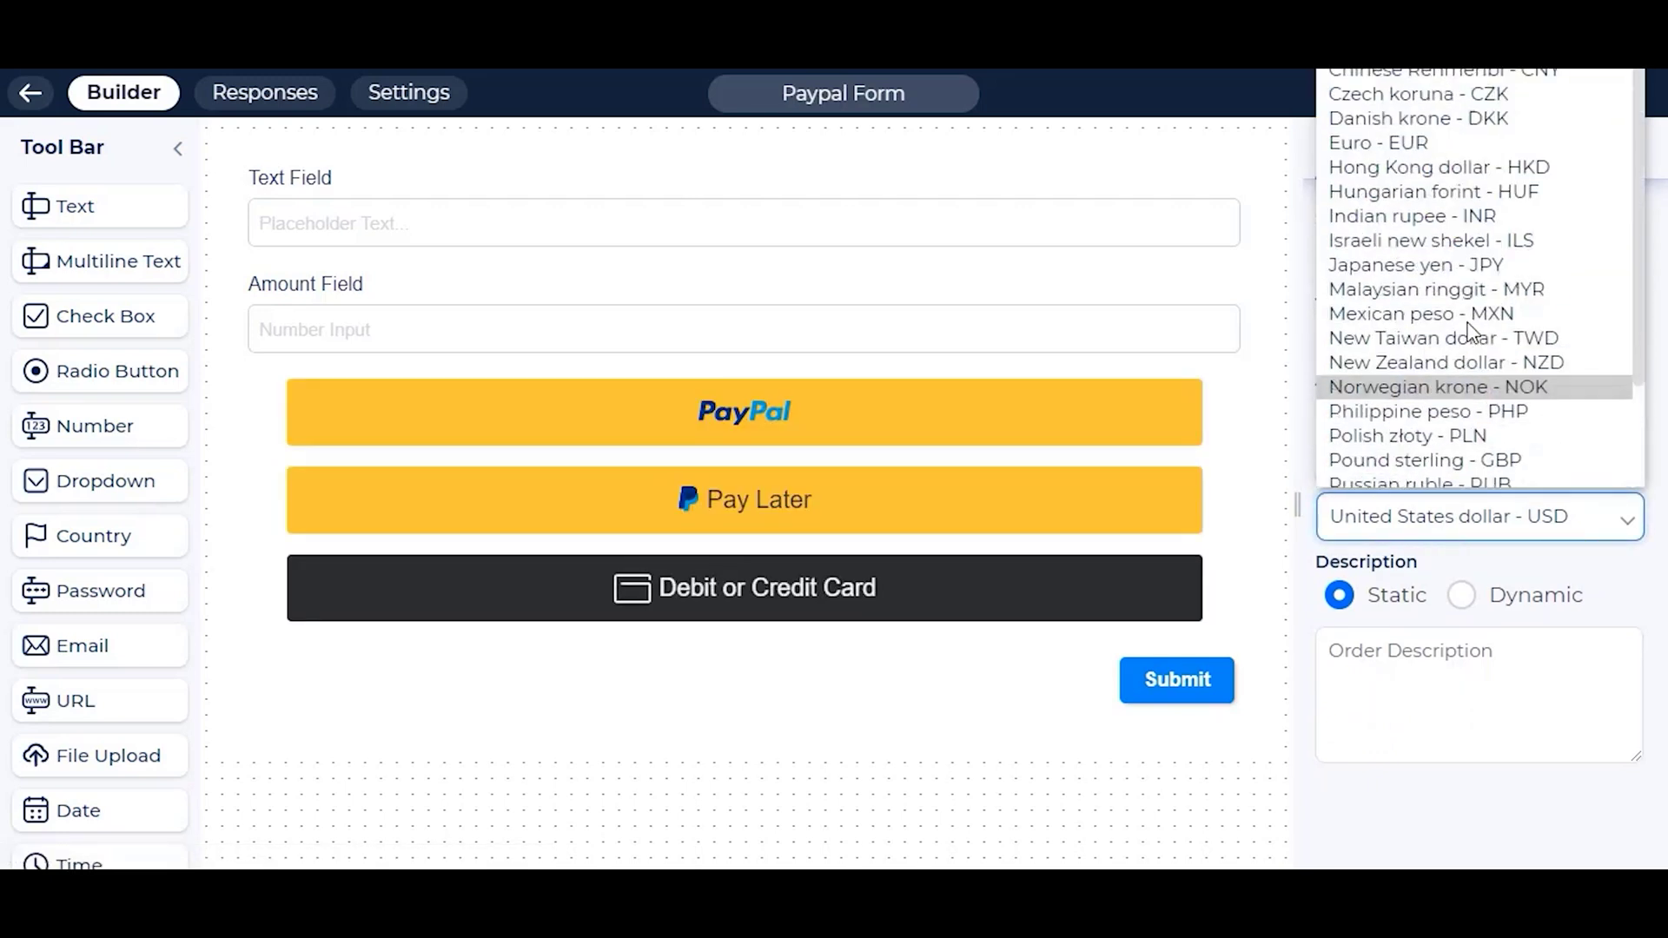
pyautogui.scroll(-3, 1500, 352)
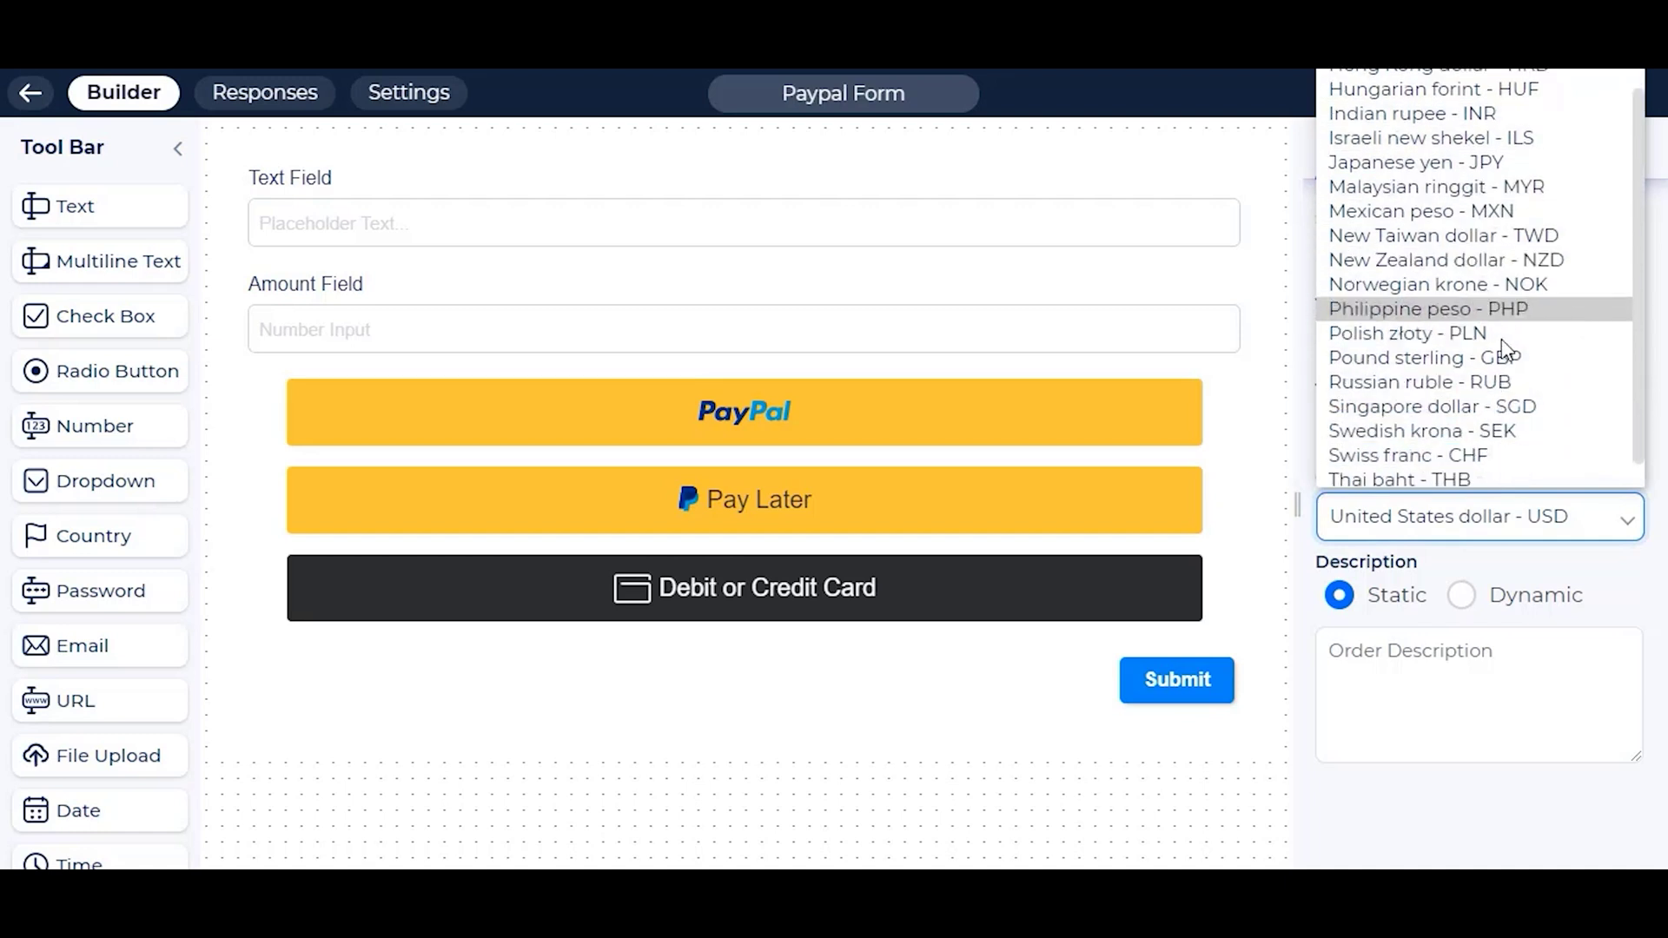
pyautogui.click(1564, 578)
pyautogui.scroll(-1, 1541, 566)
pyautogui.click(1489, 565)
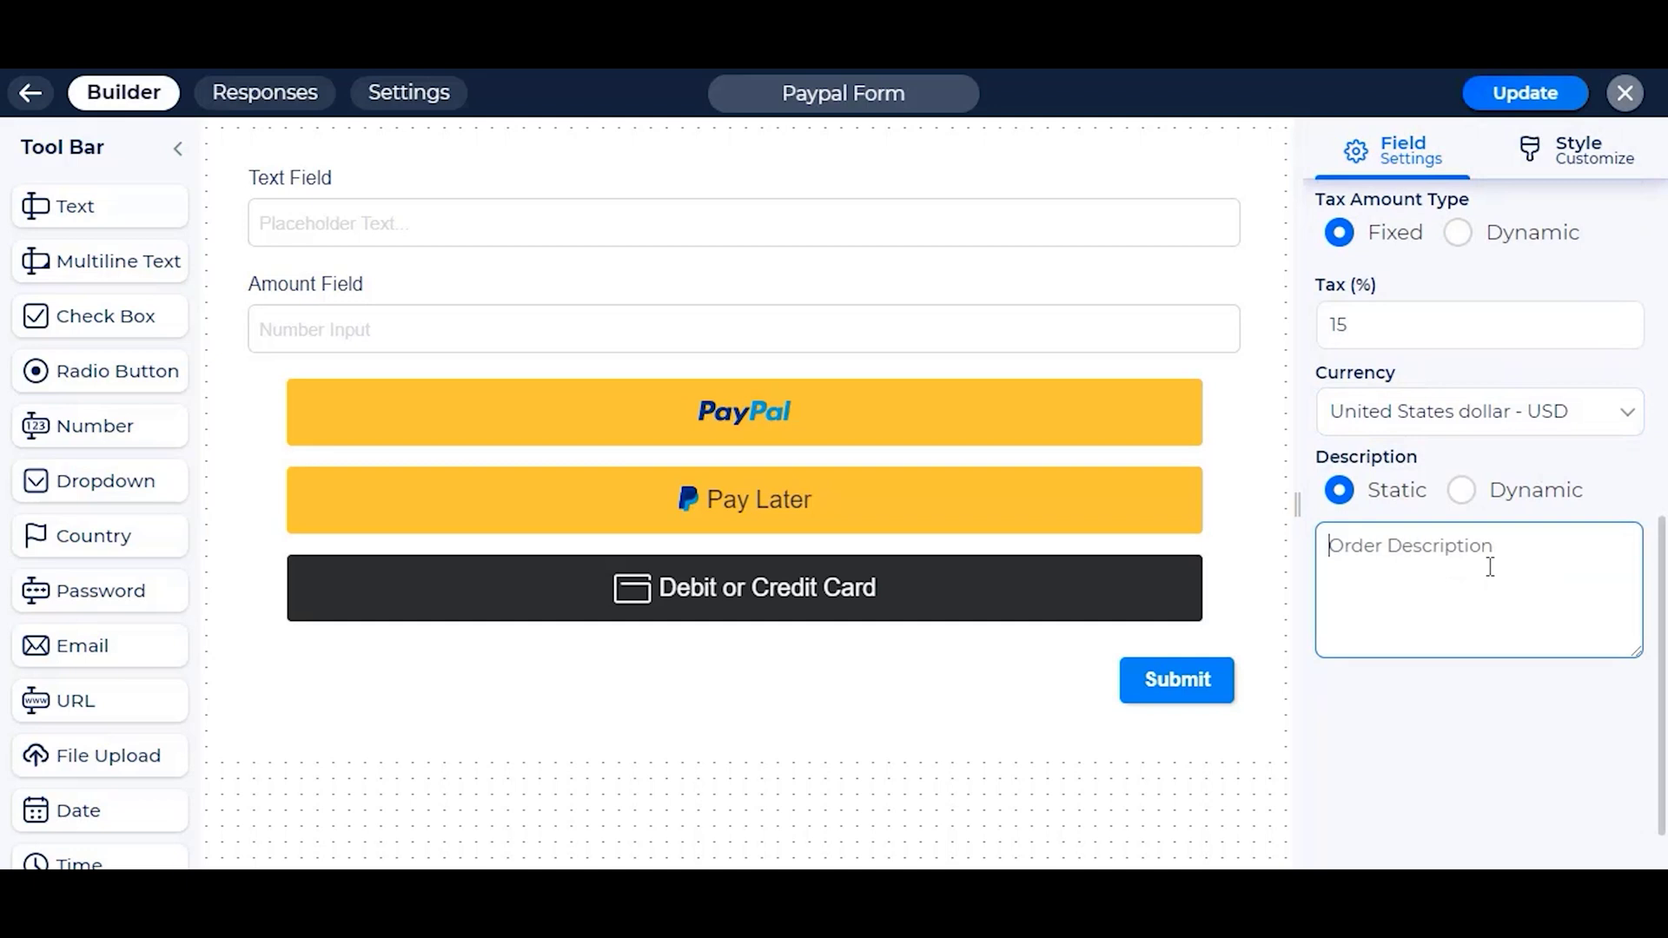
pyautogui.write('test order d')
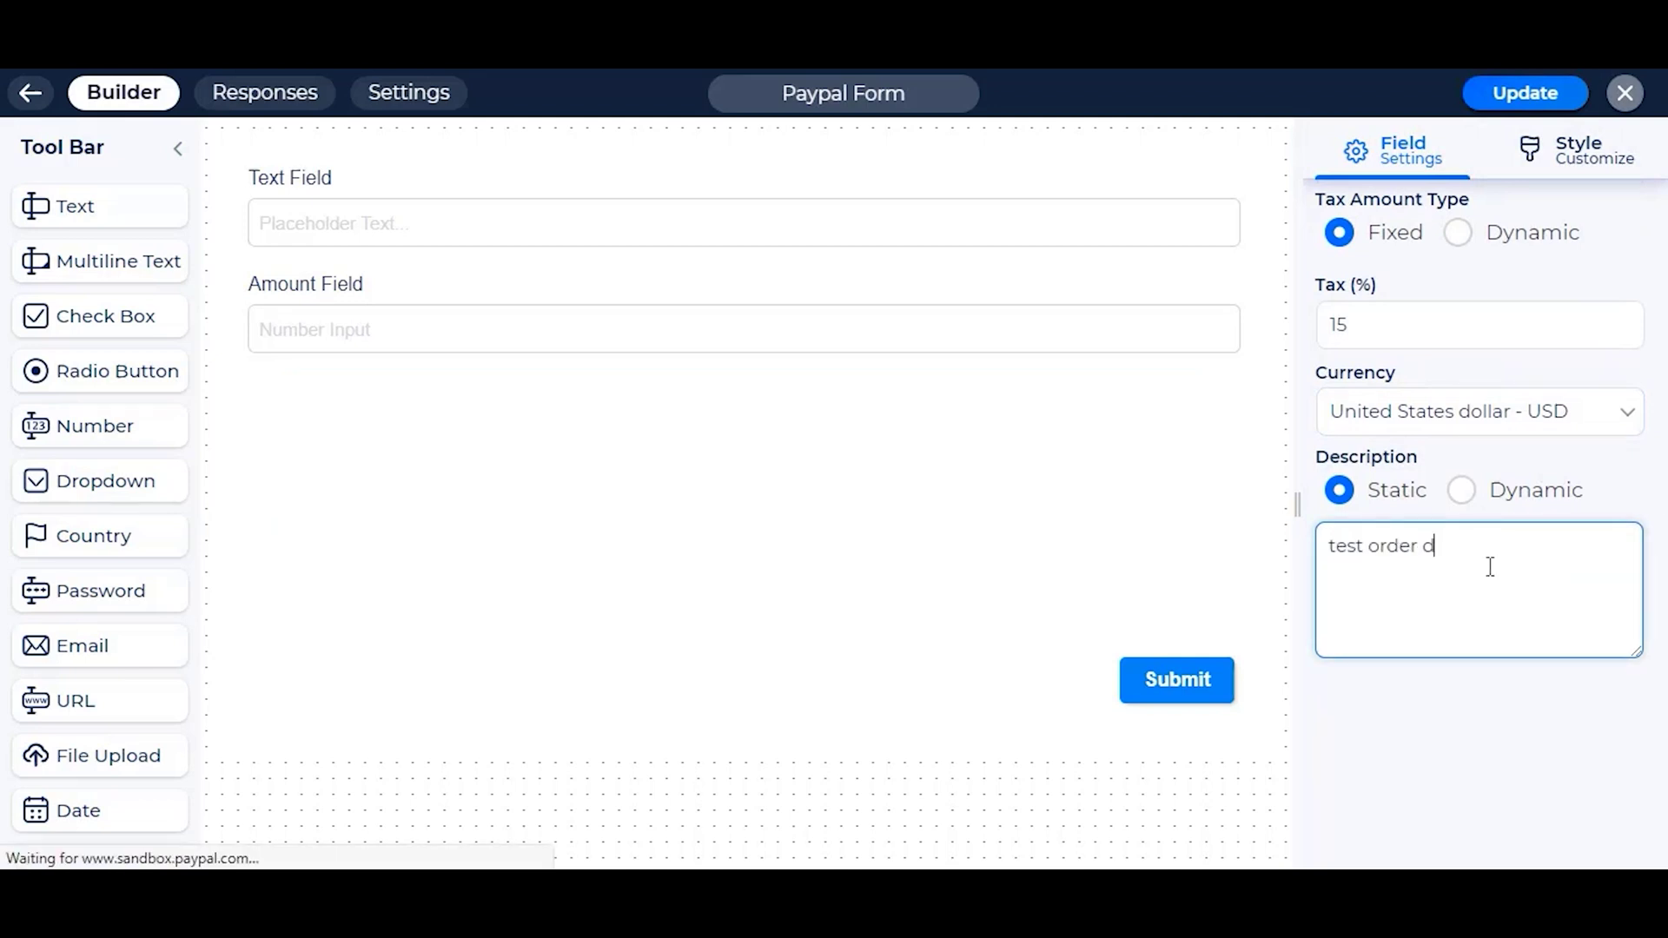
pyautogui.write('escription')
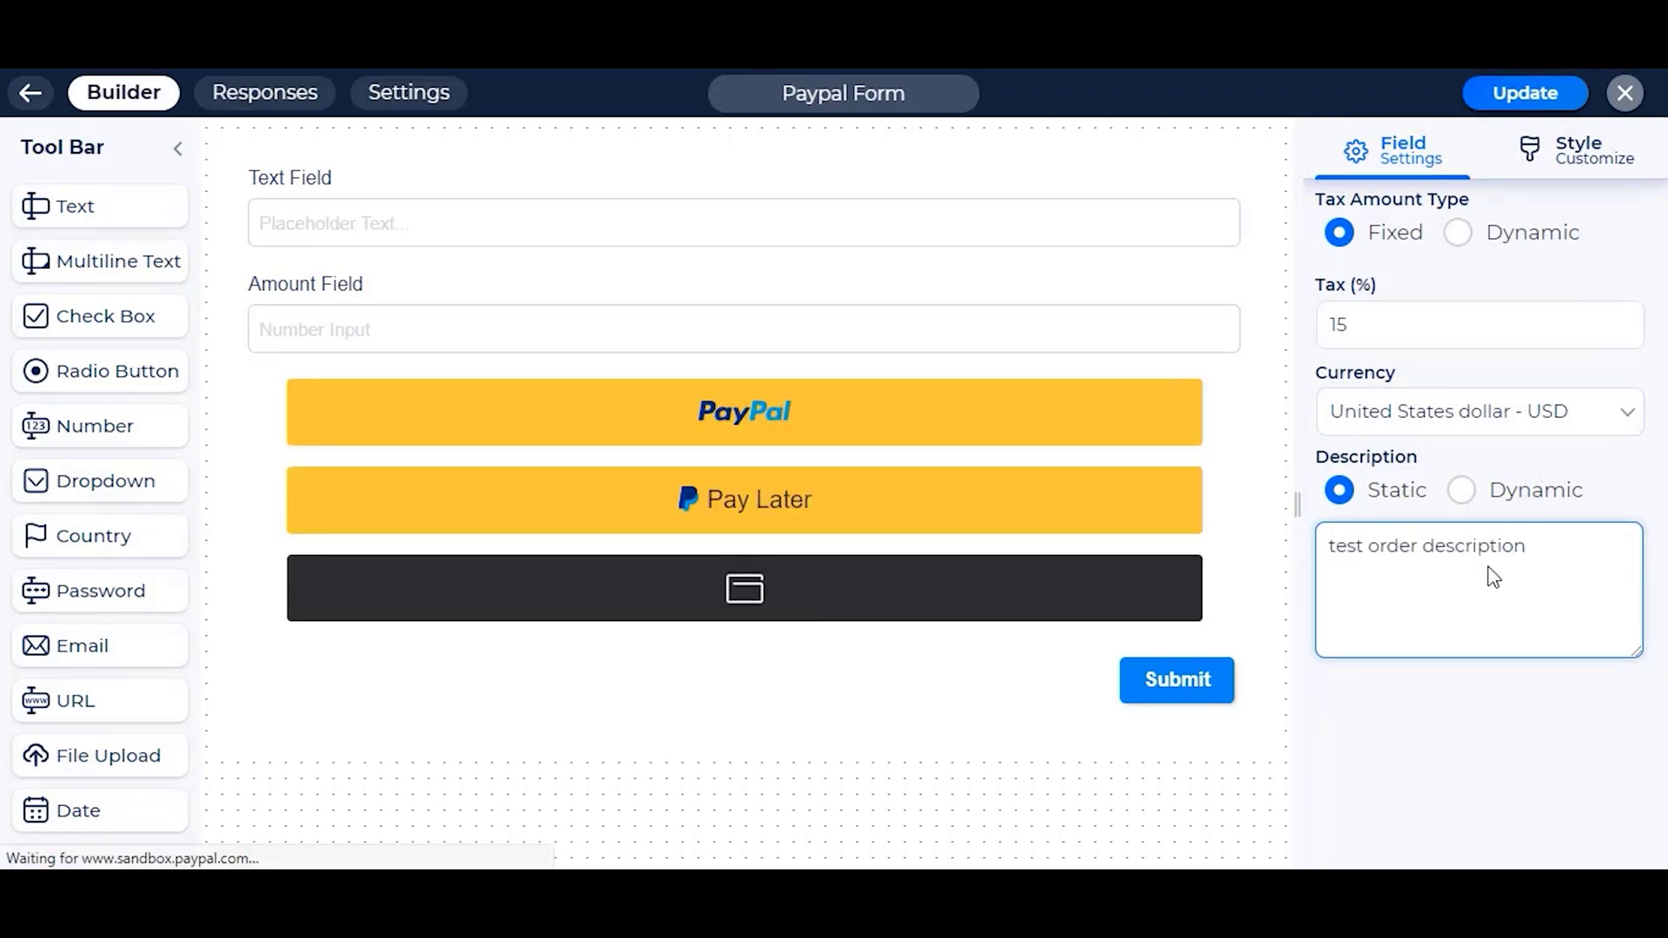
# Step: Save the form with Update, confirm the page's [bitform id='33'] shortcode, and view the live PayPal form
pyautogui.click(1523, 696)
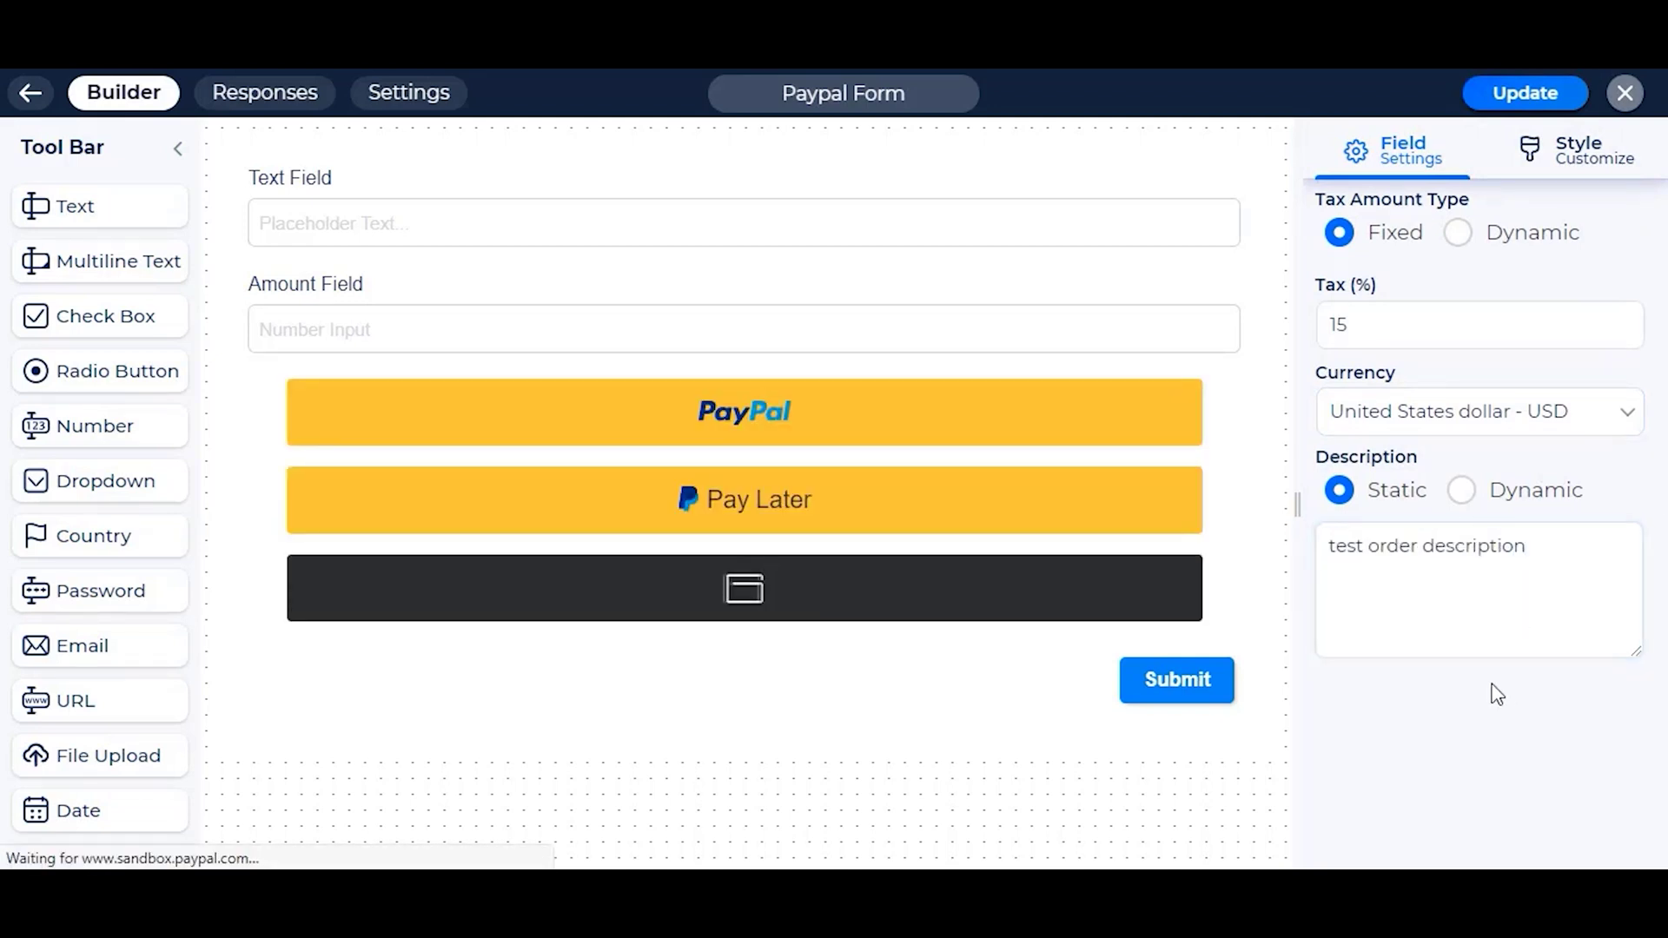
pyautogui.click(1517, 95)
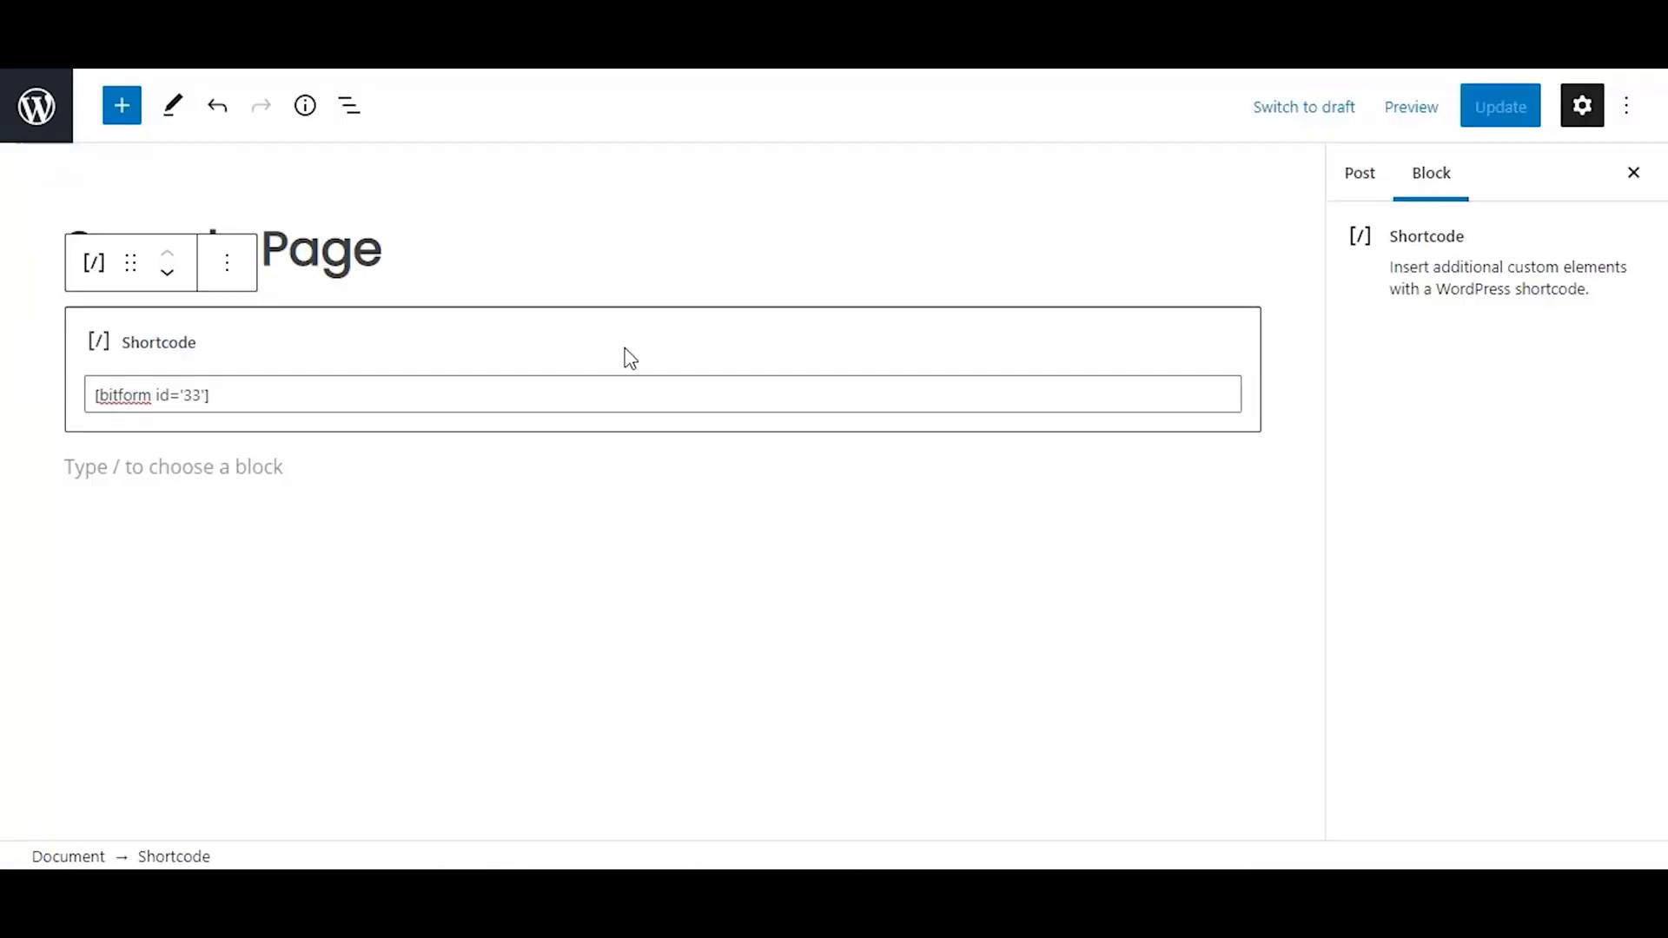
pyautogui.moveTo(188, 399); pyautogui.dragTo(208, 403)
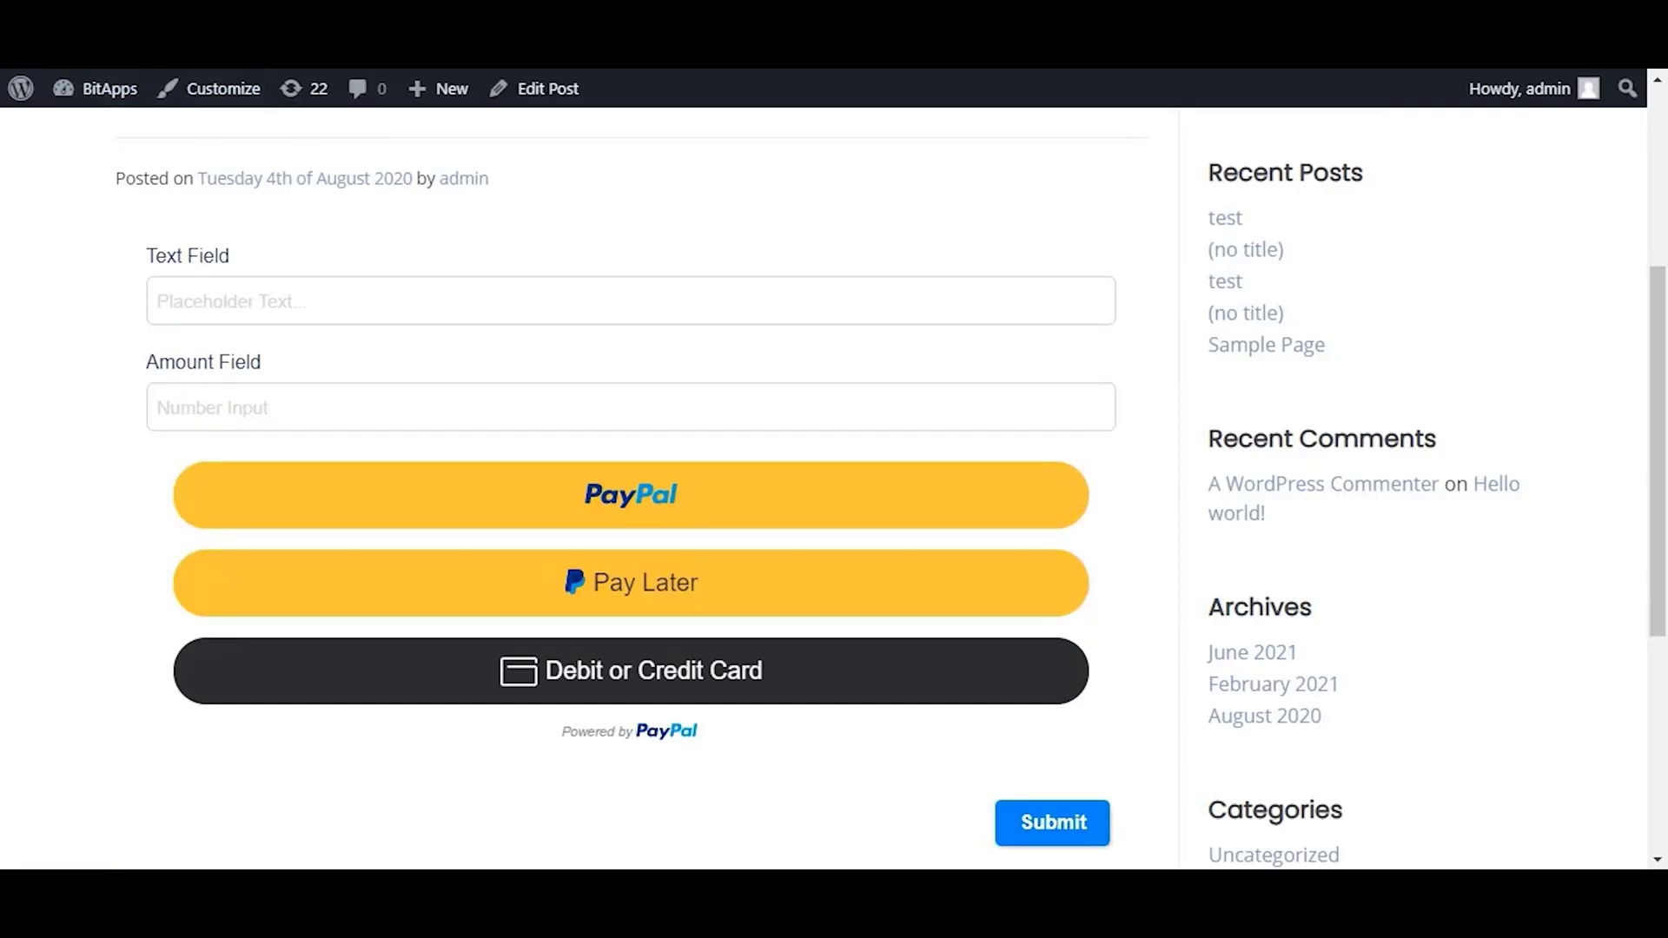
pyautogui.click(669, 286)
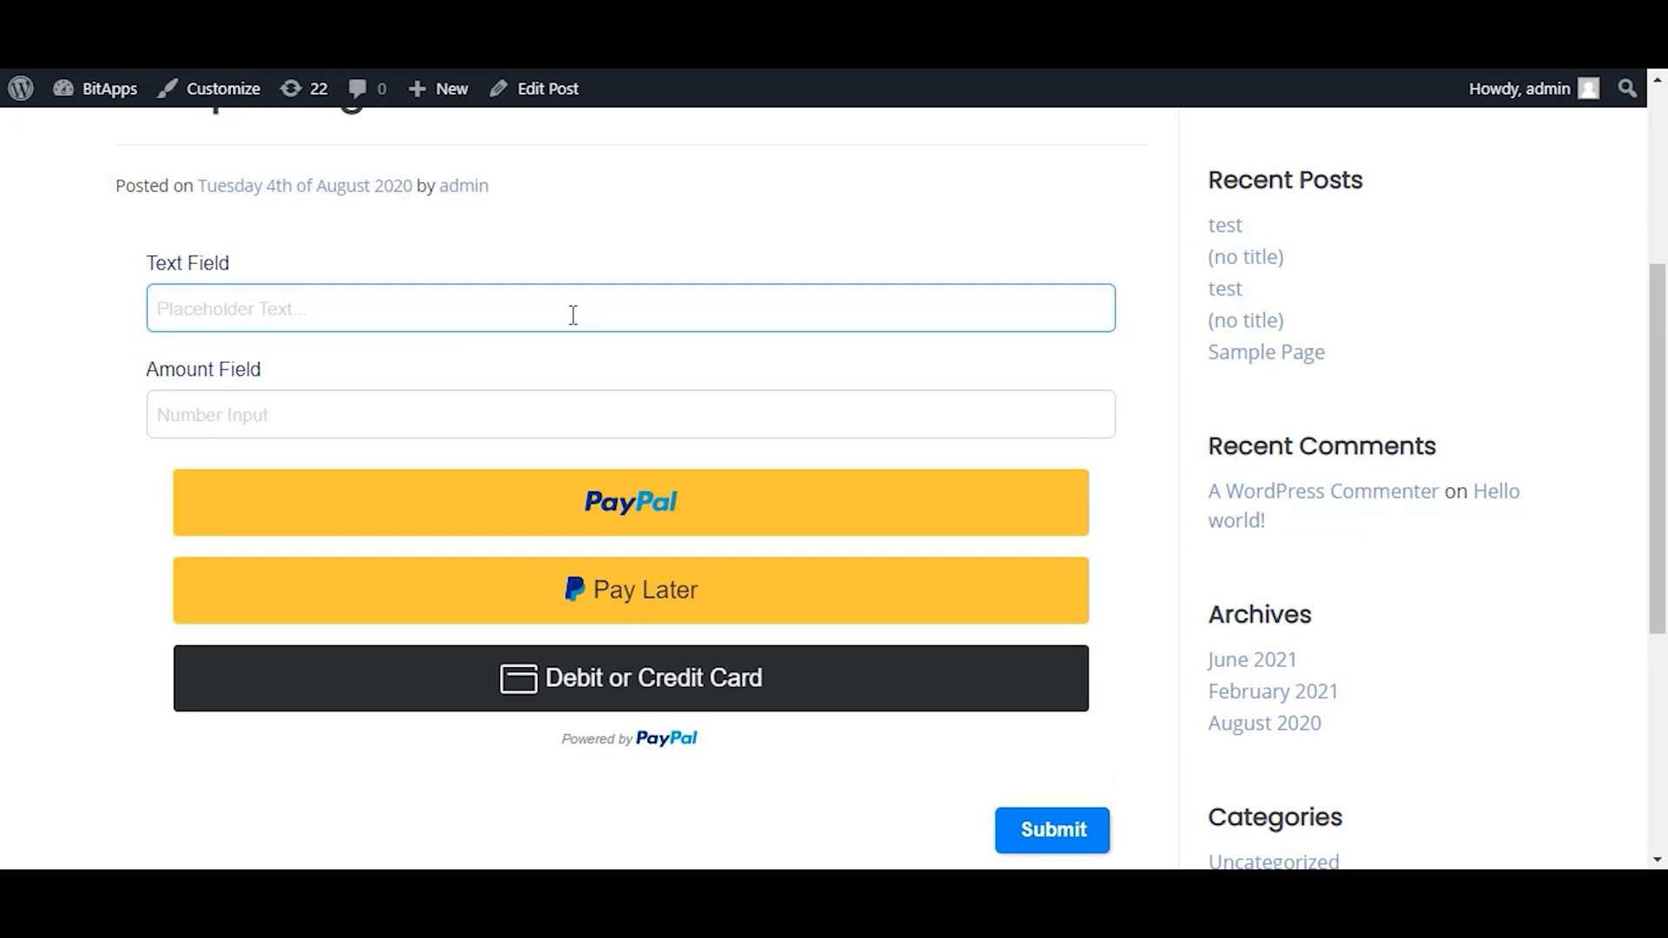
# Step: Enter 'test paypal payment from Bit Form' in Text Field and start PayPal checkout
pyautogui.write('test paypa')
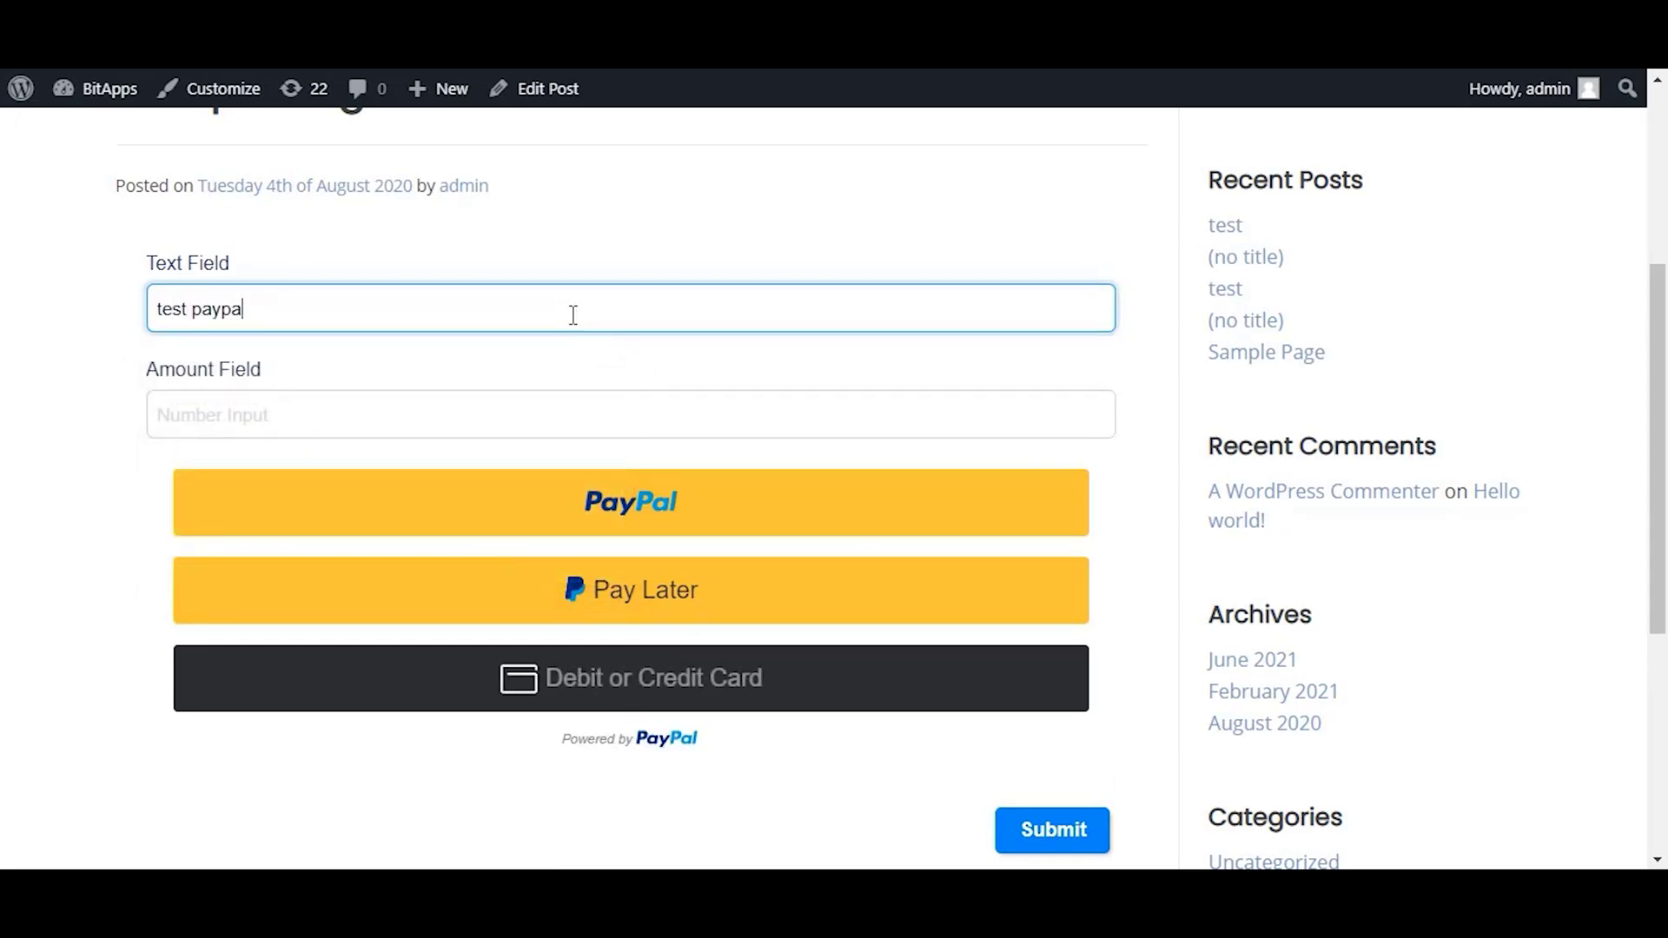
pyautogui.write('l payment from Bit Form')
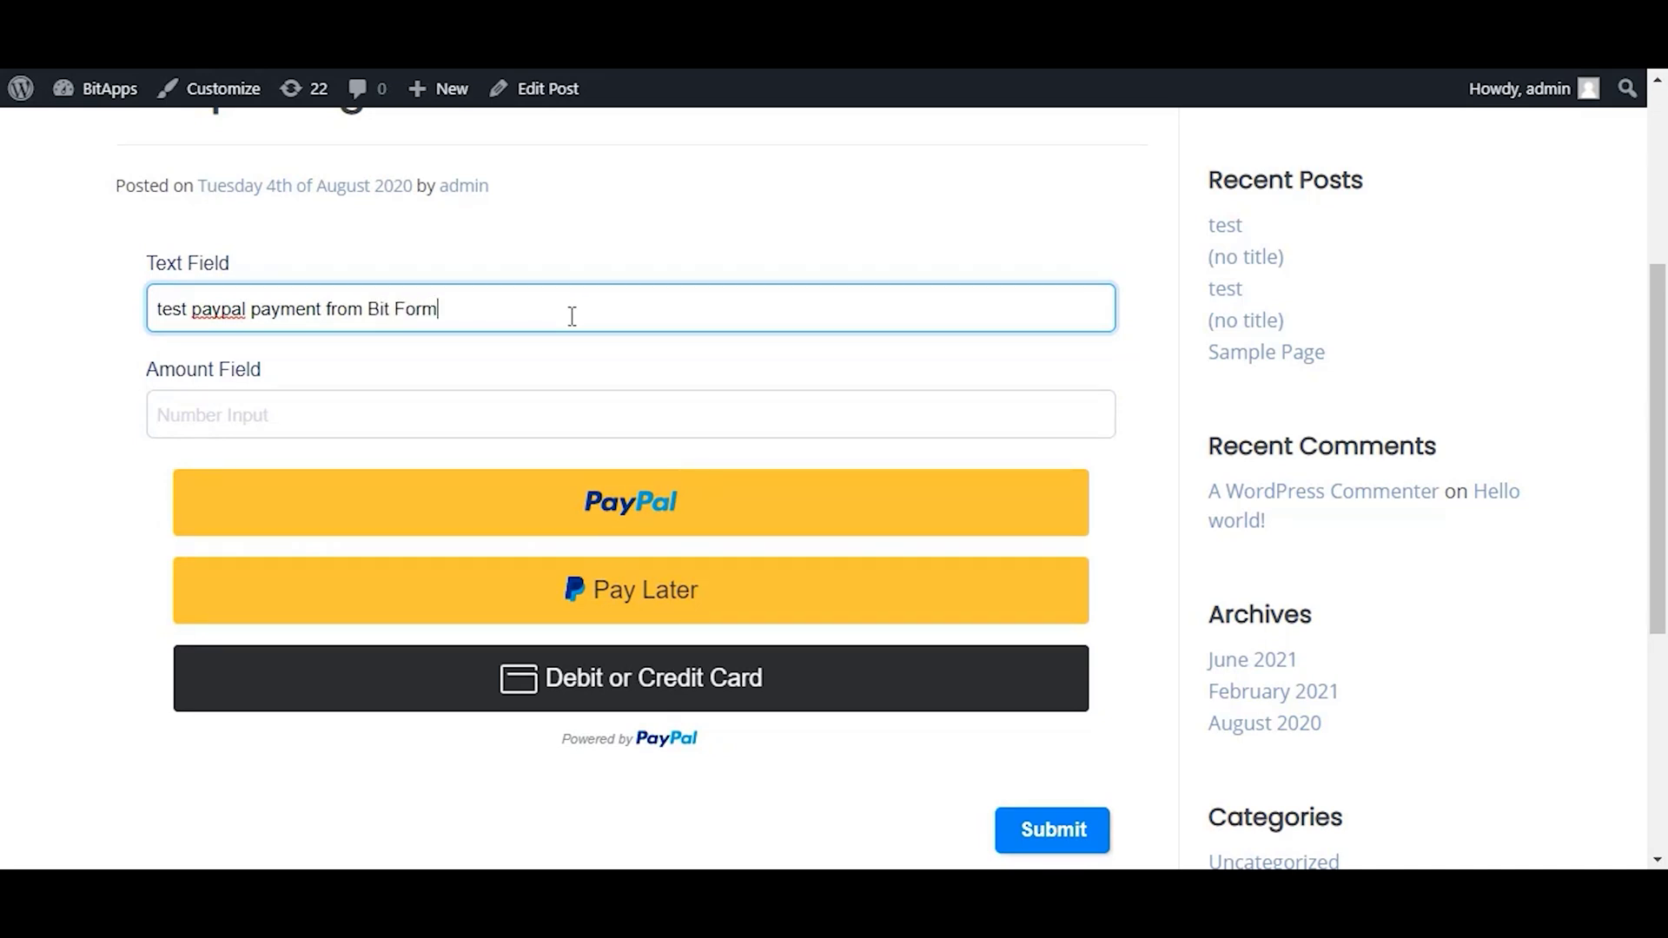
pyautogui.scroll(-2, 886, 339)
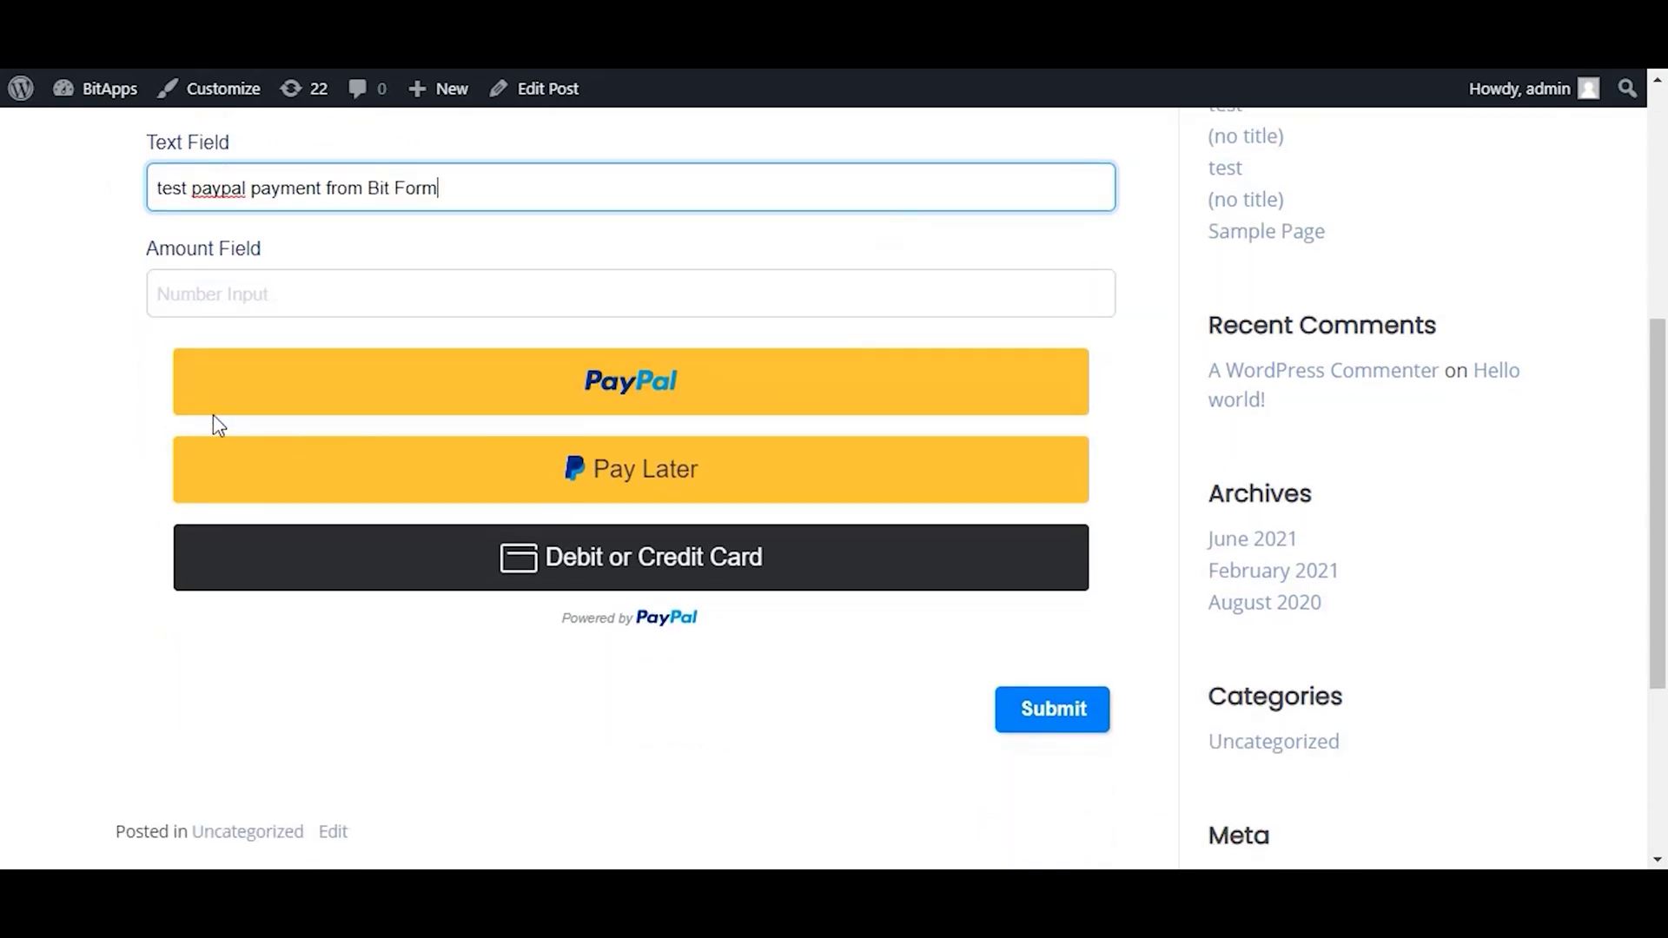
pyautogui.click(671, 382)
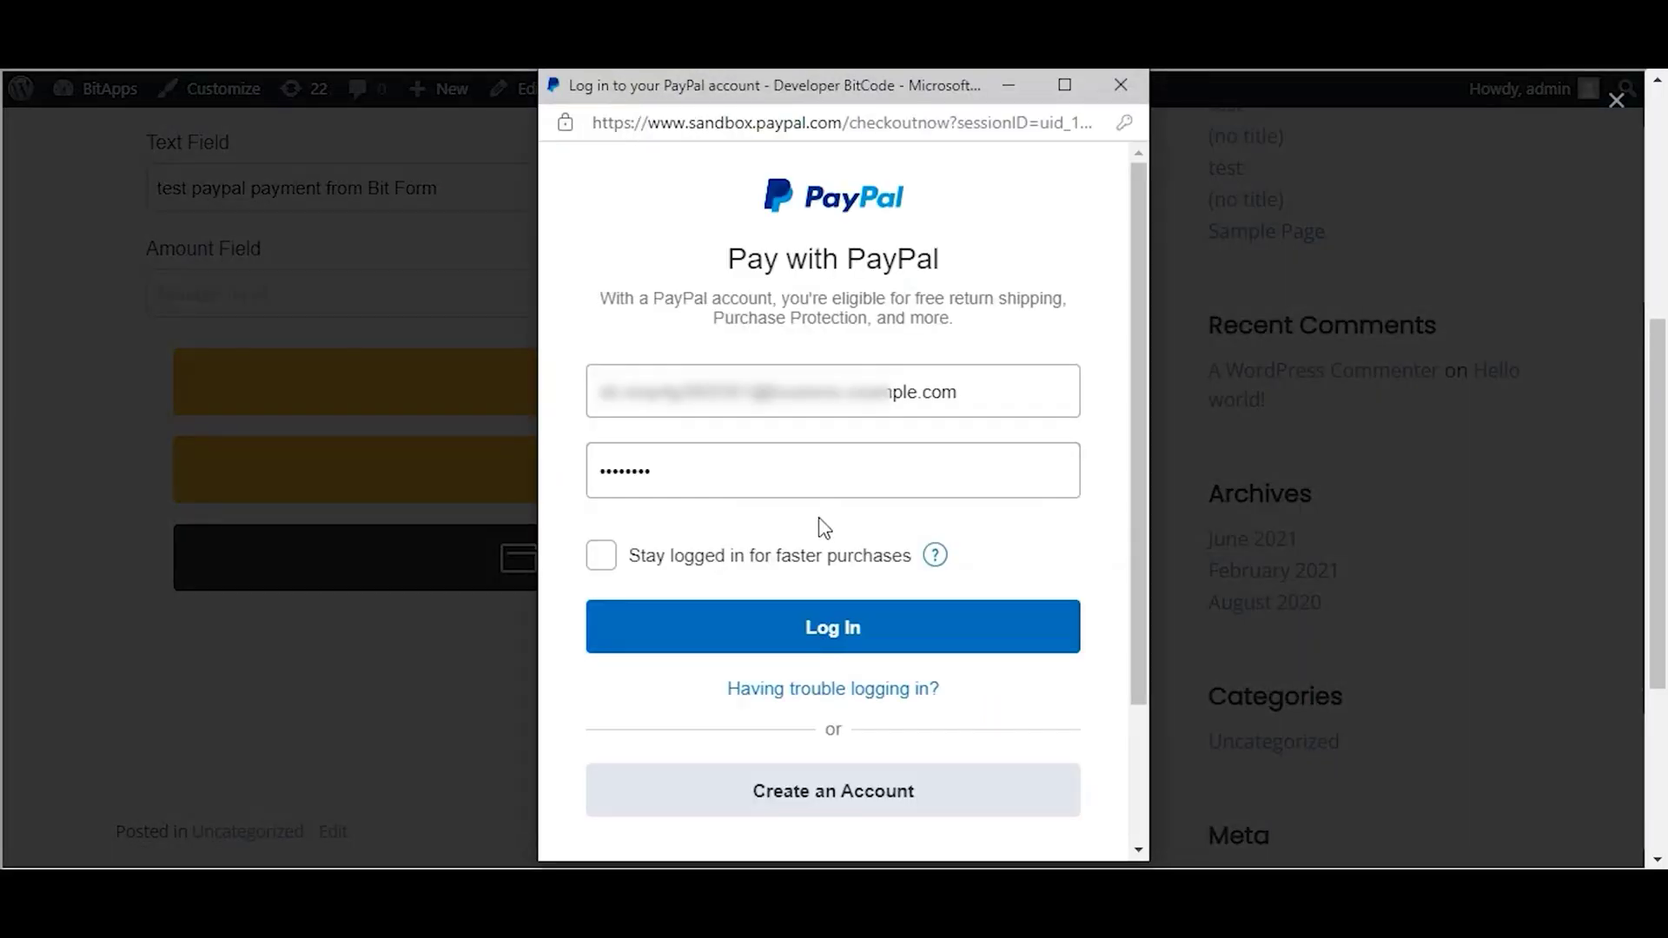
# Step: Log in to the PayPal sandbox account and approve the $28.00 payment
pyautogui.click(878, 485)
pyautogui.click(876, 630)
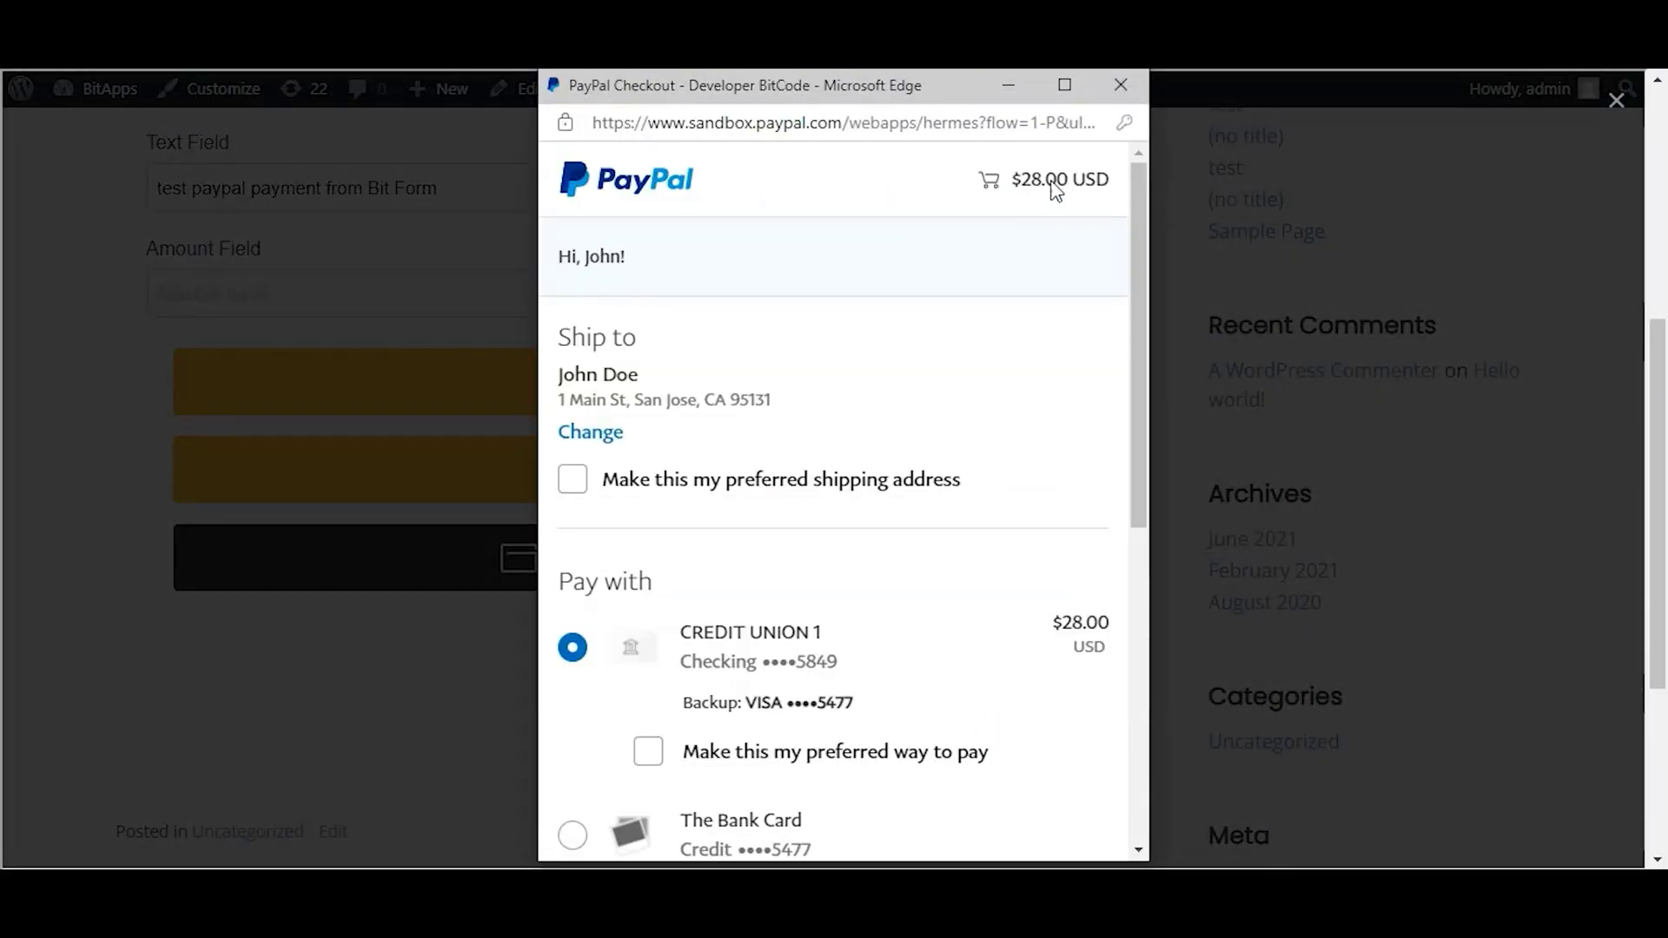
pyautogui.scroll(-3, 857, 502)
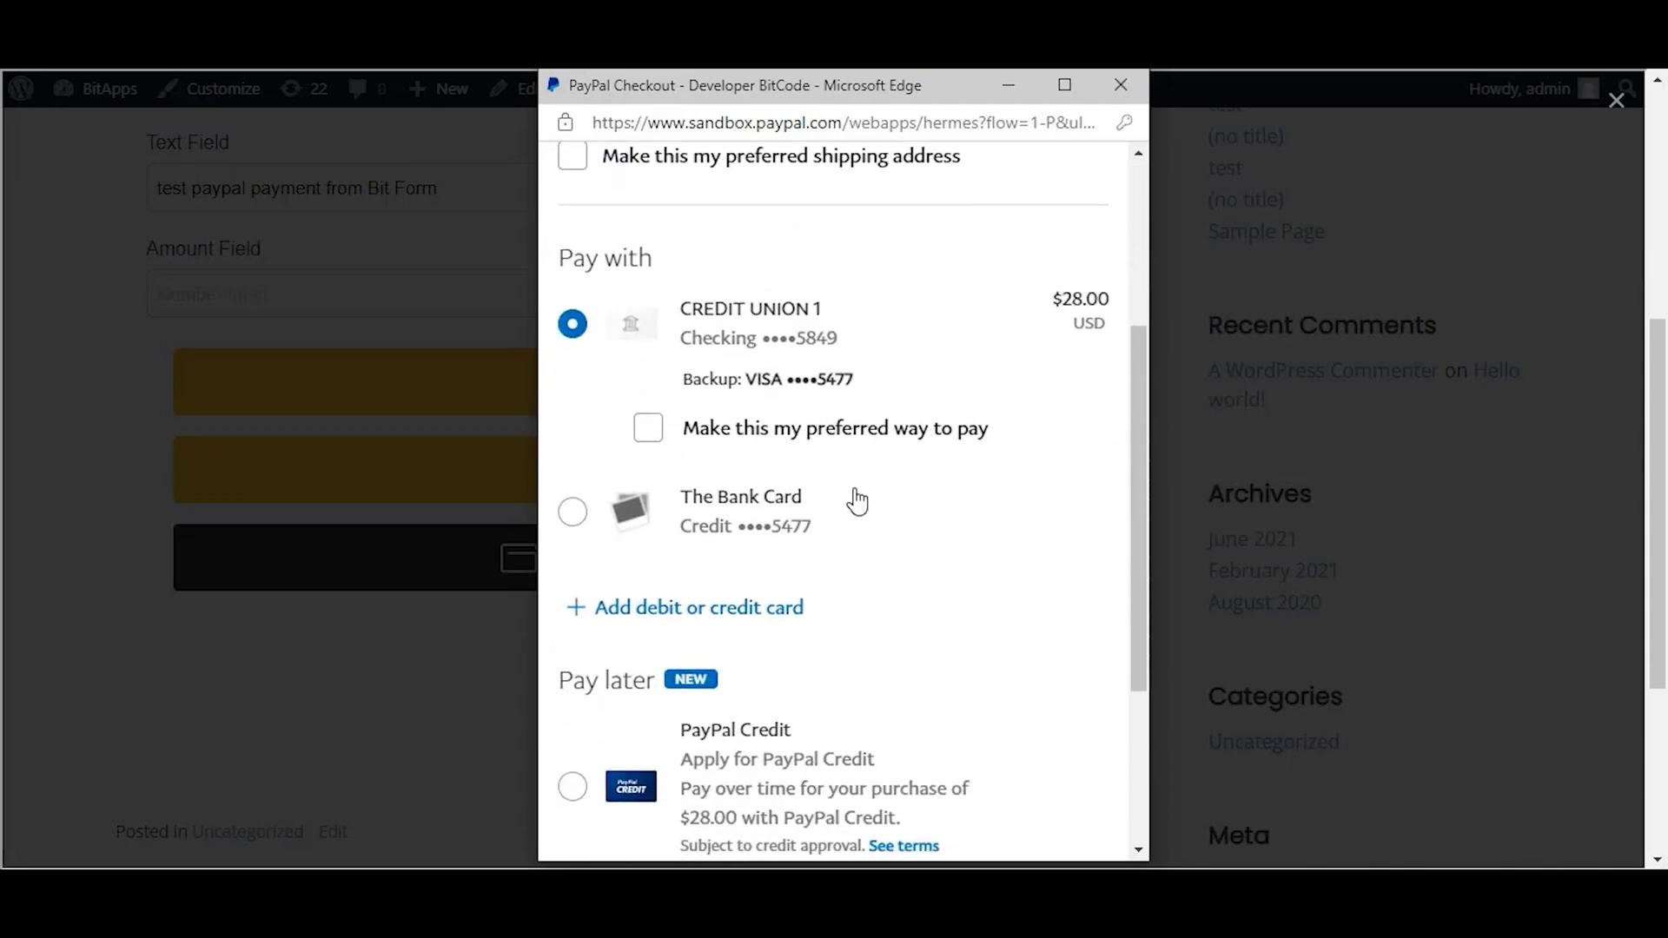
pyautogui.scroll(-3, 787, 530)
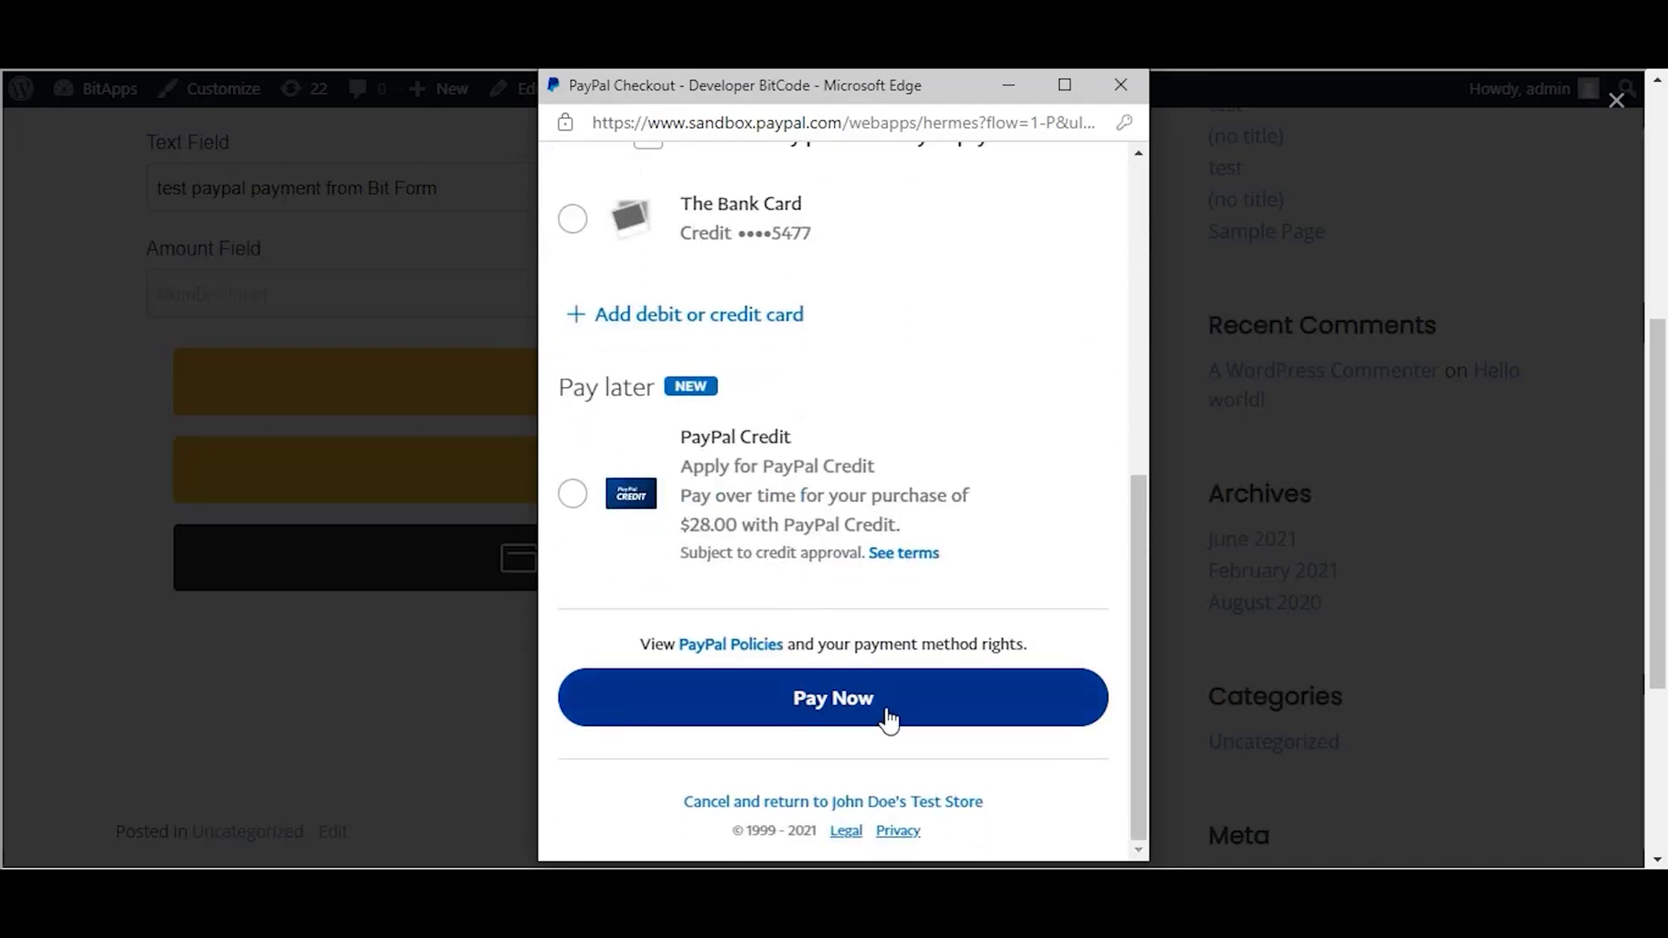
pyautogui.click(848, 701)
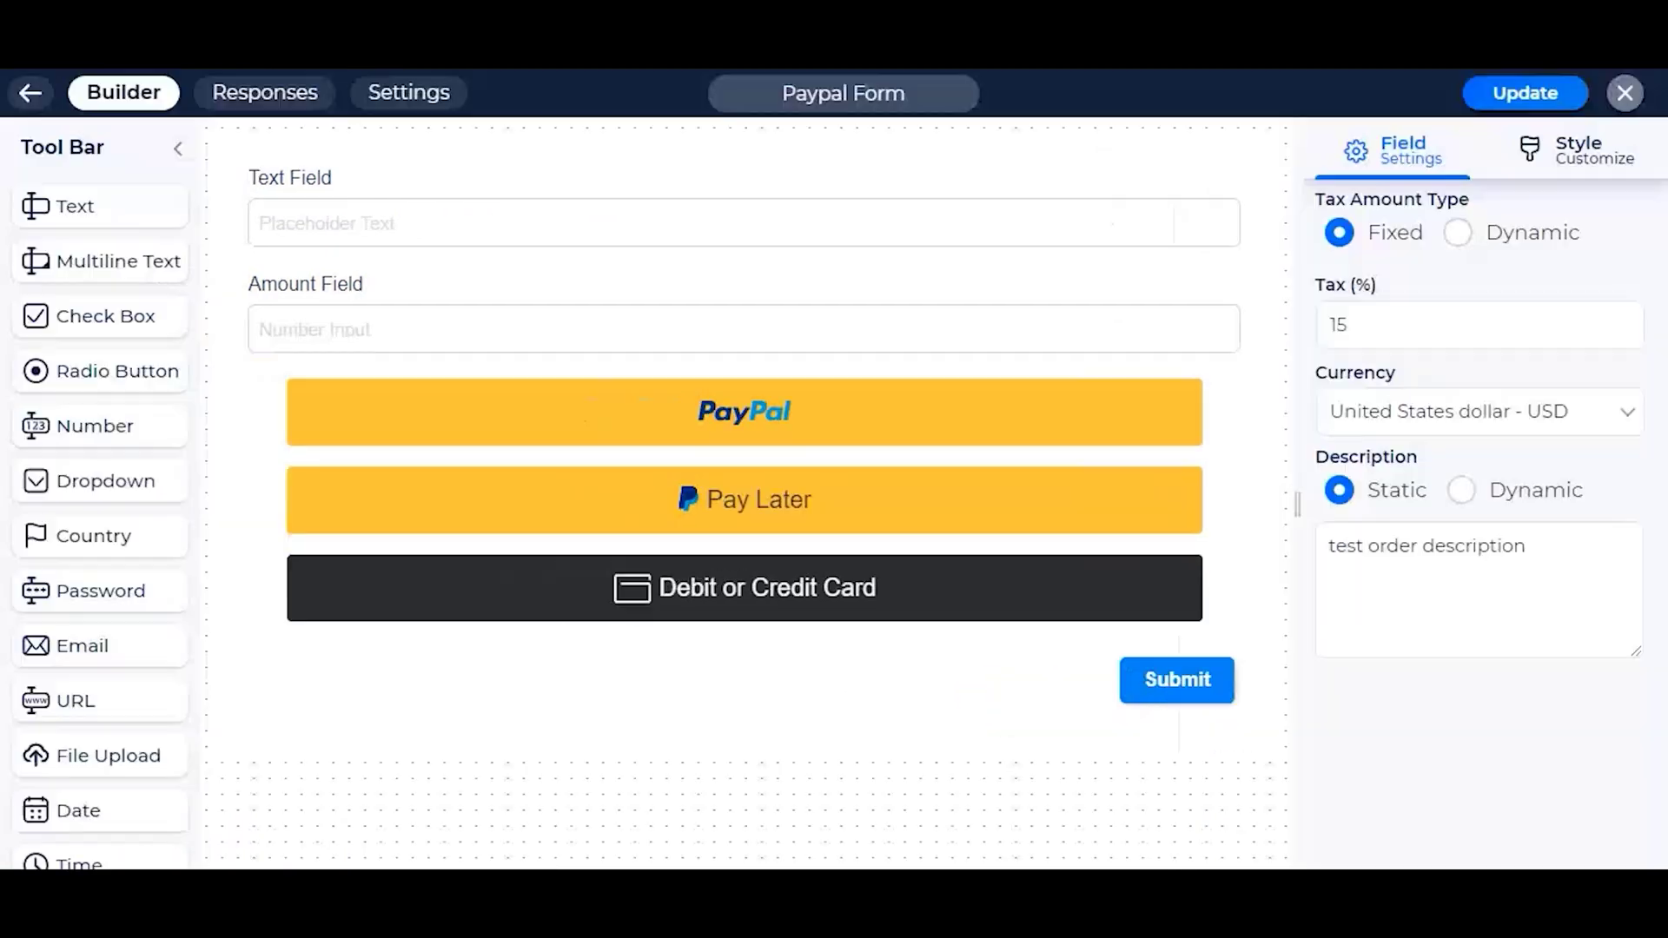
# Step: Open the newest response in Responses and show its related PayPal payment info
pyautogui.click(279, 101)
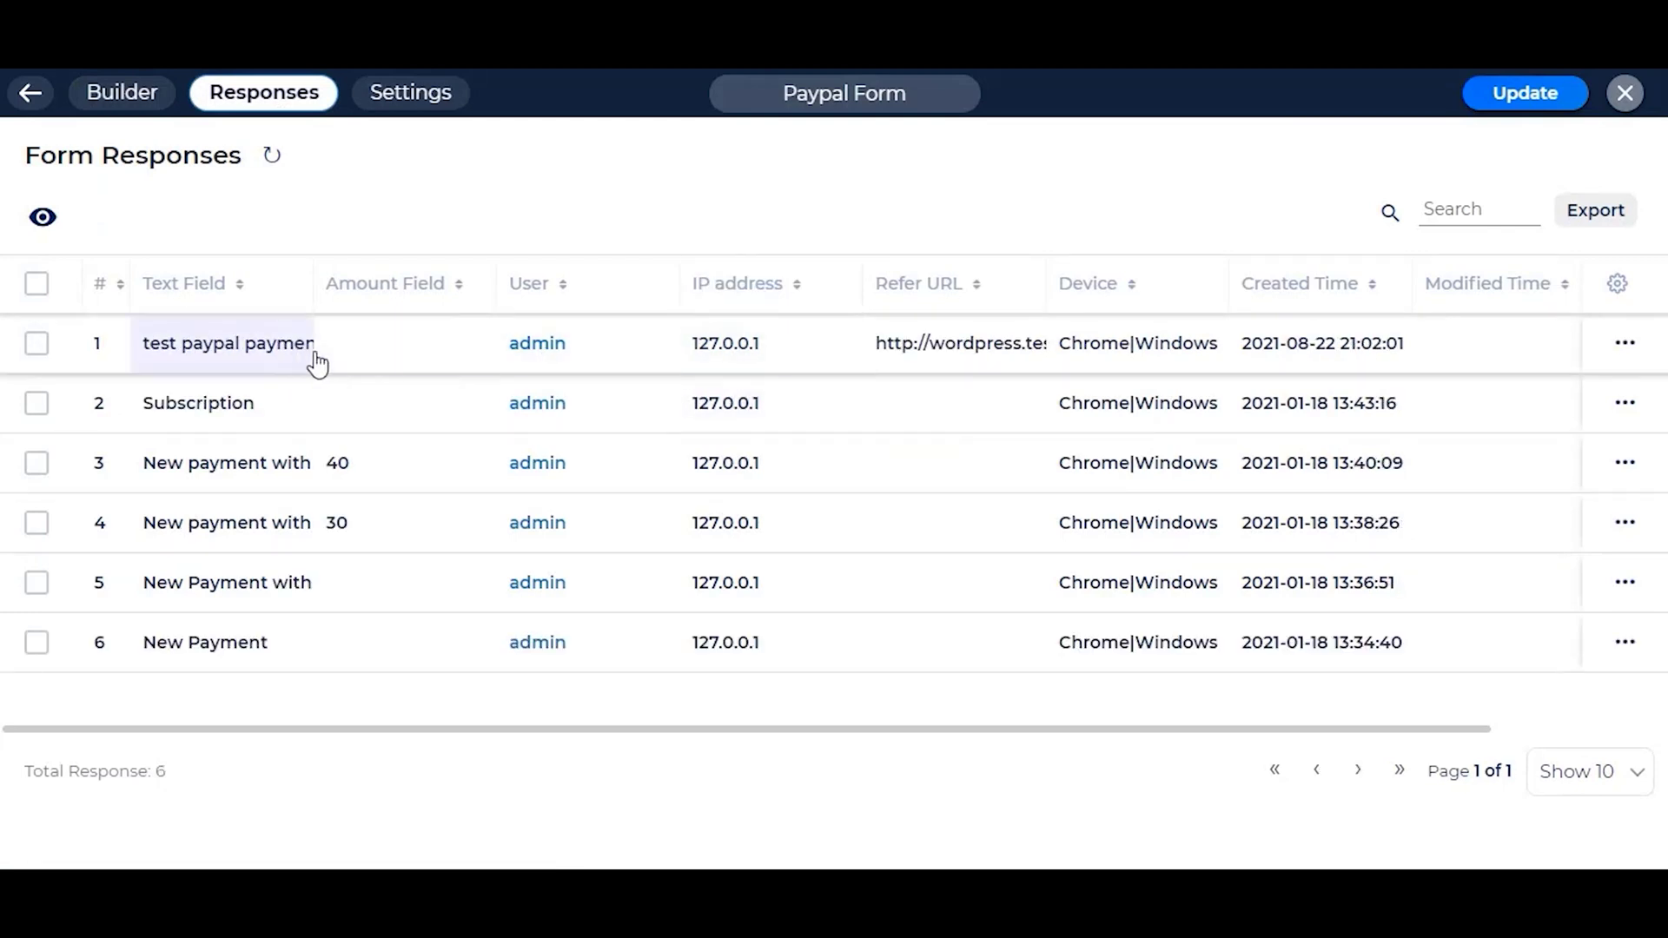
pyautogui.click(241, 341)
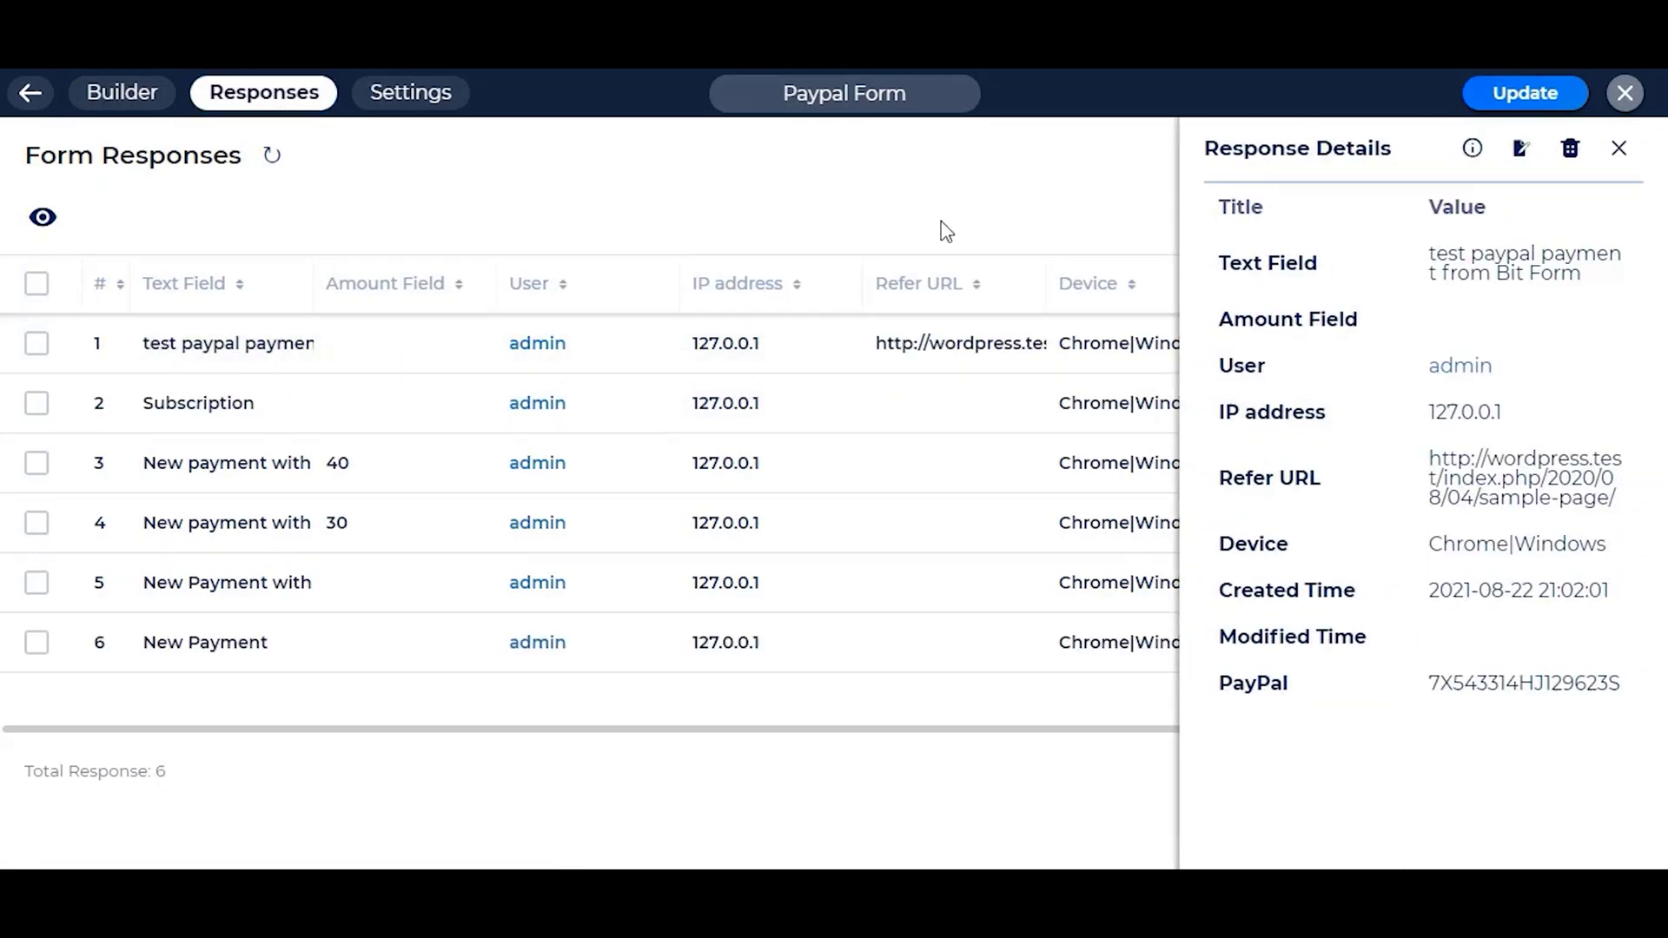
pyautogui.click(1471, 150)
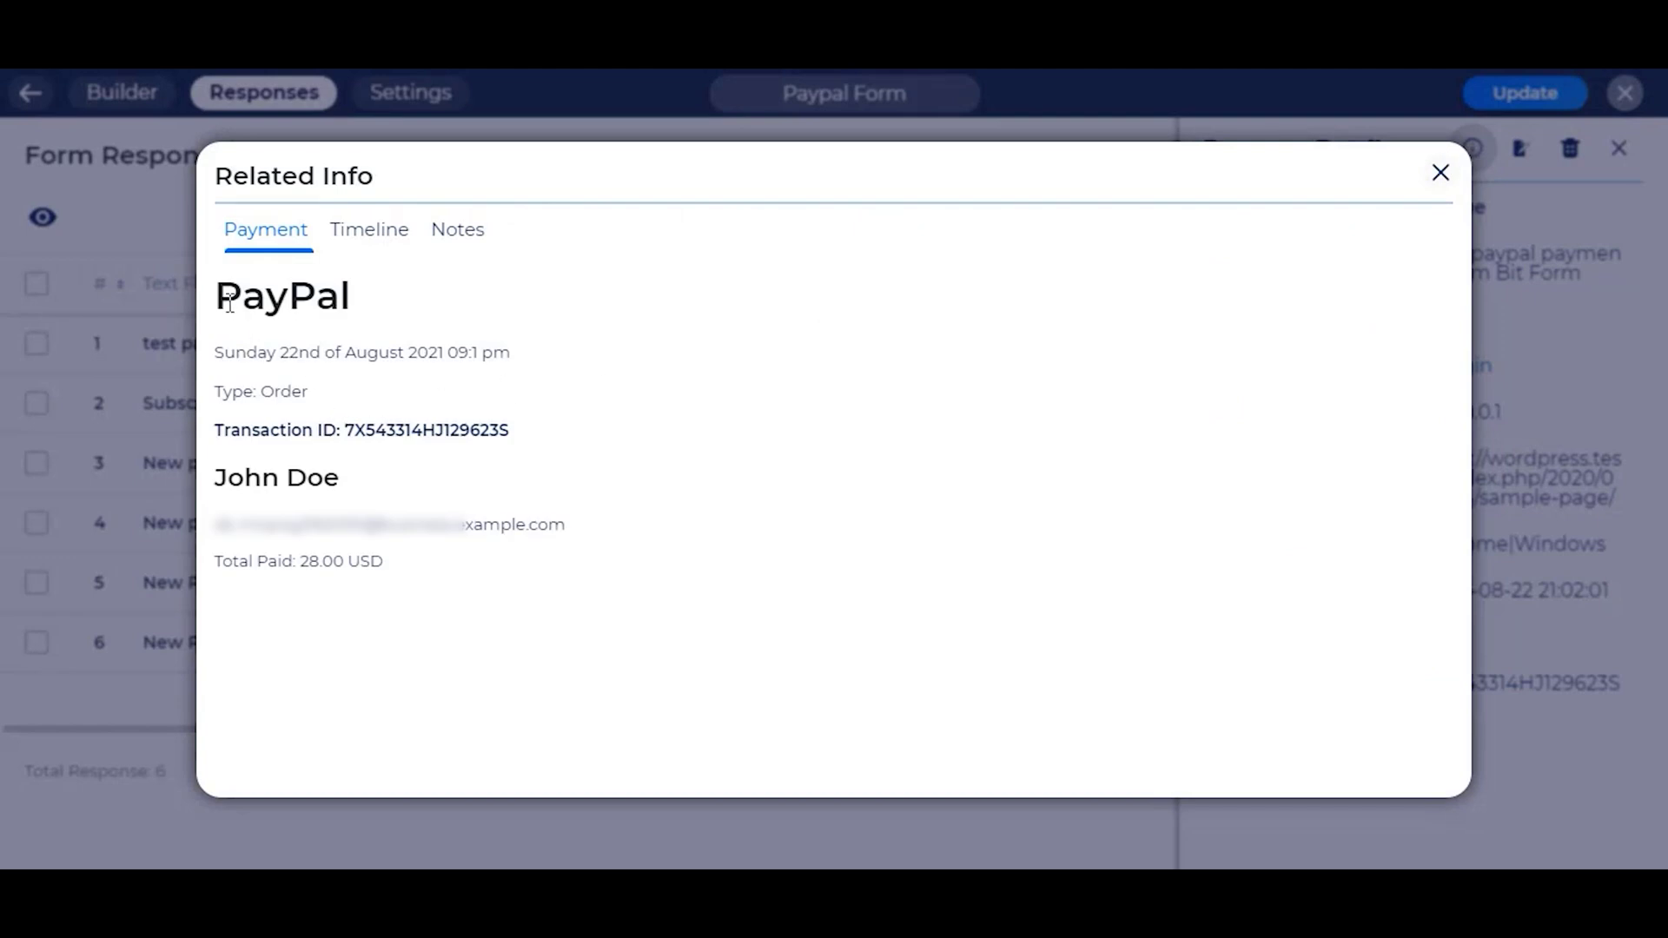
# Step: Check the PayPal transaction ID and the 28.00 USD total paid, then close the dialog
pyautogui.moveTo(222, 298); pyautogui.dragTo(388, 303)
pyautogui.click(397, 420)
pyautogui.moveTo(339, 432); pyautogui.dragTo(526, 432)
pyautogui.moveTo(301, 562); pyautogui.dragTo(417, 574)
pyautogui.click(649, 391)
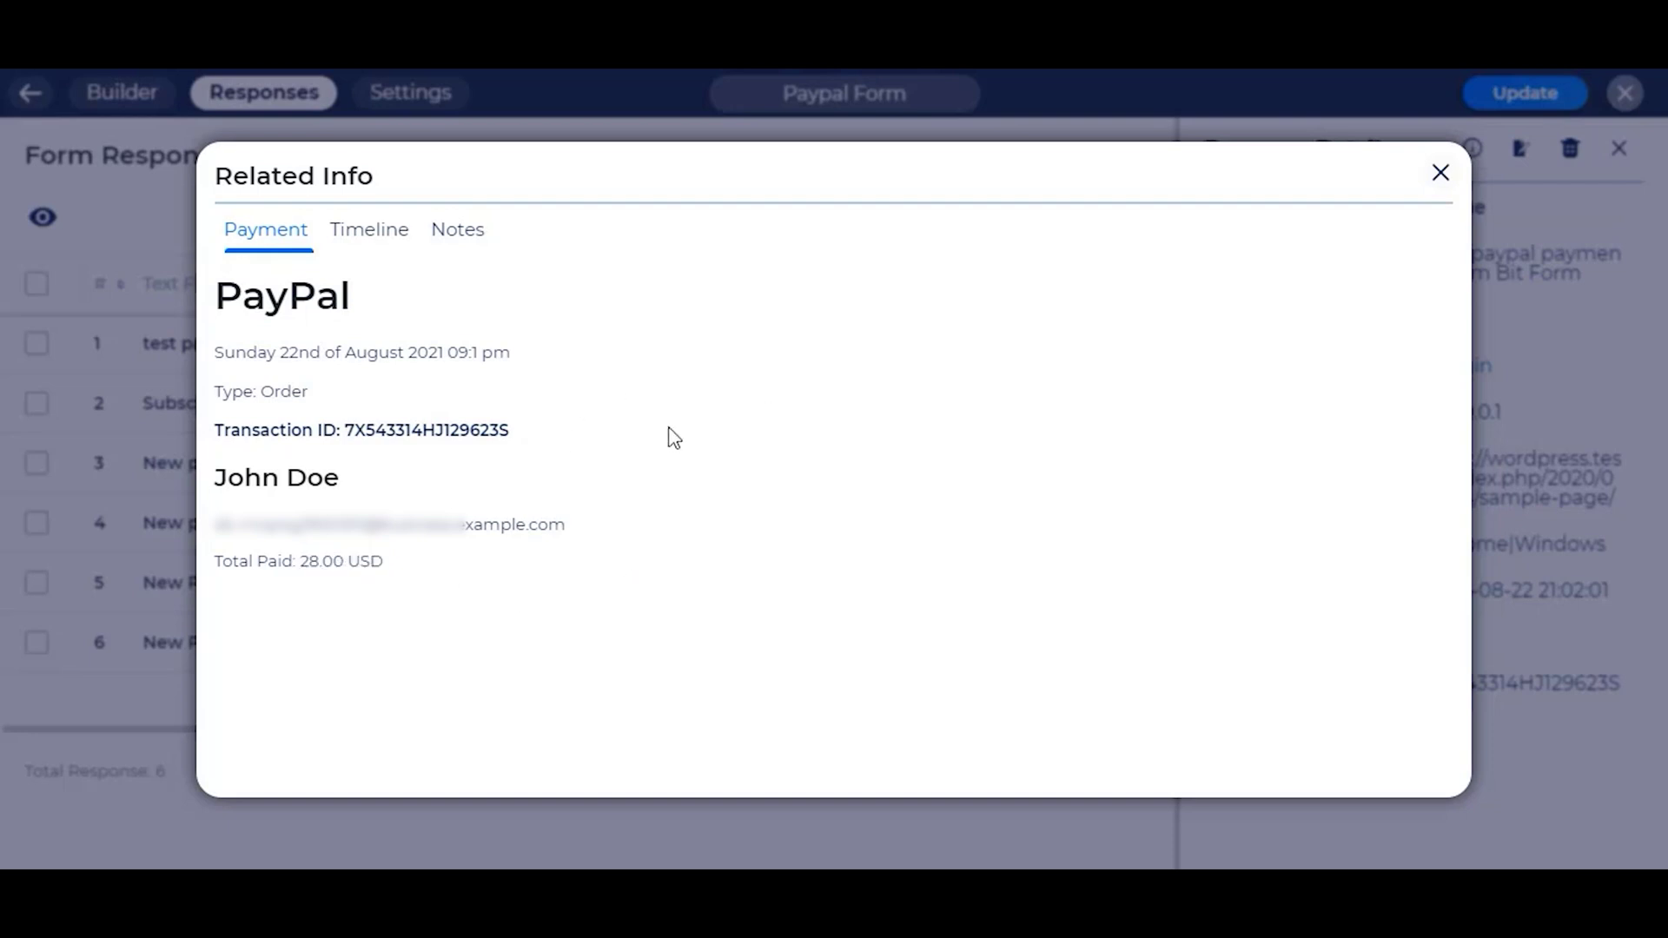
pyautogui.click(1432, 186)
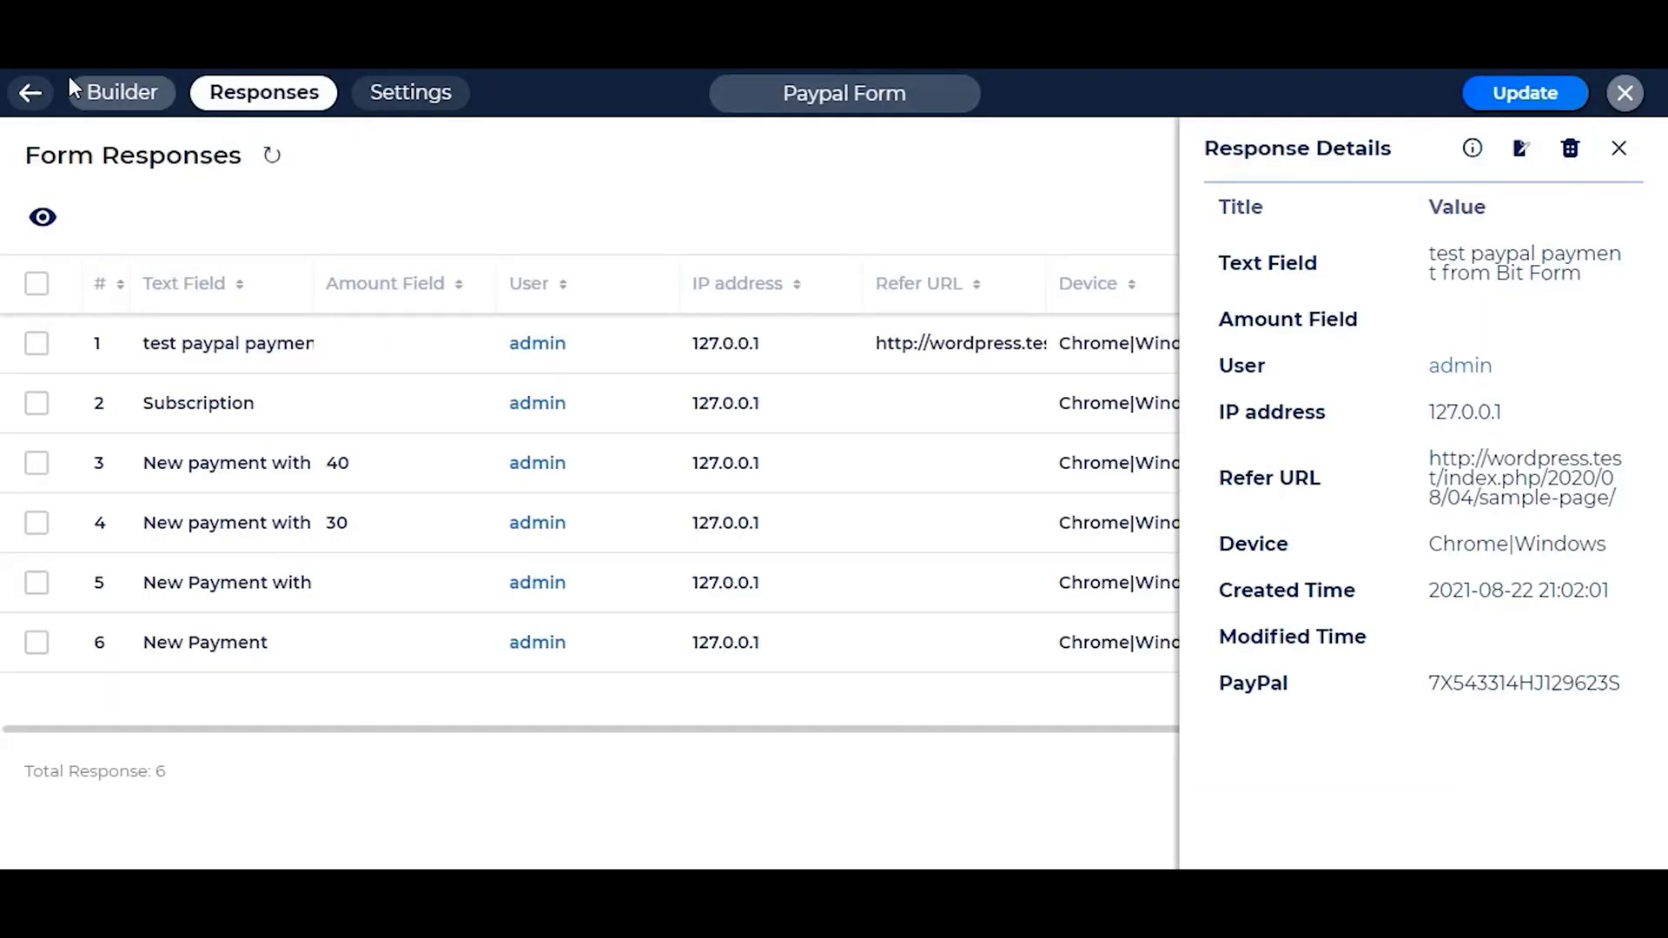
# Step: Set the PayPal Amount Type to Dynamic, taking the amount from Amount Field
pyautogui.click(123, 98)
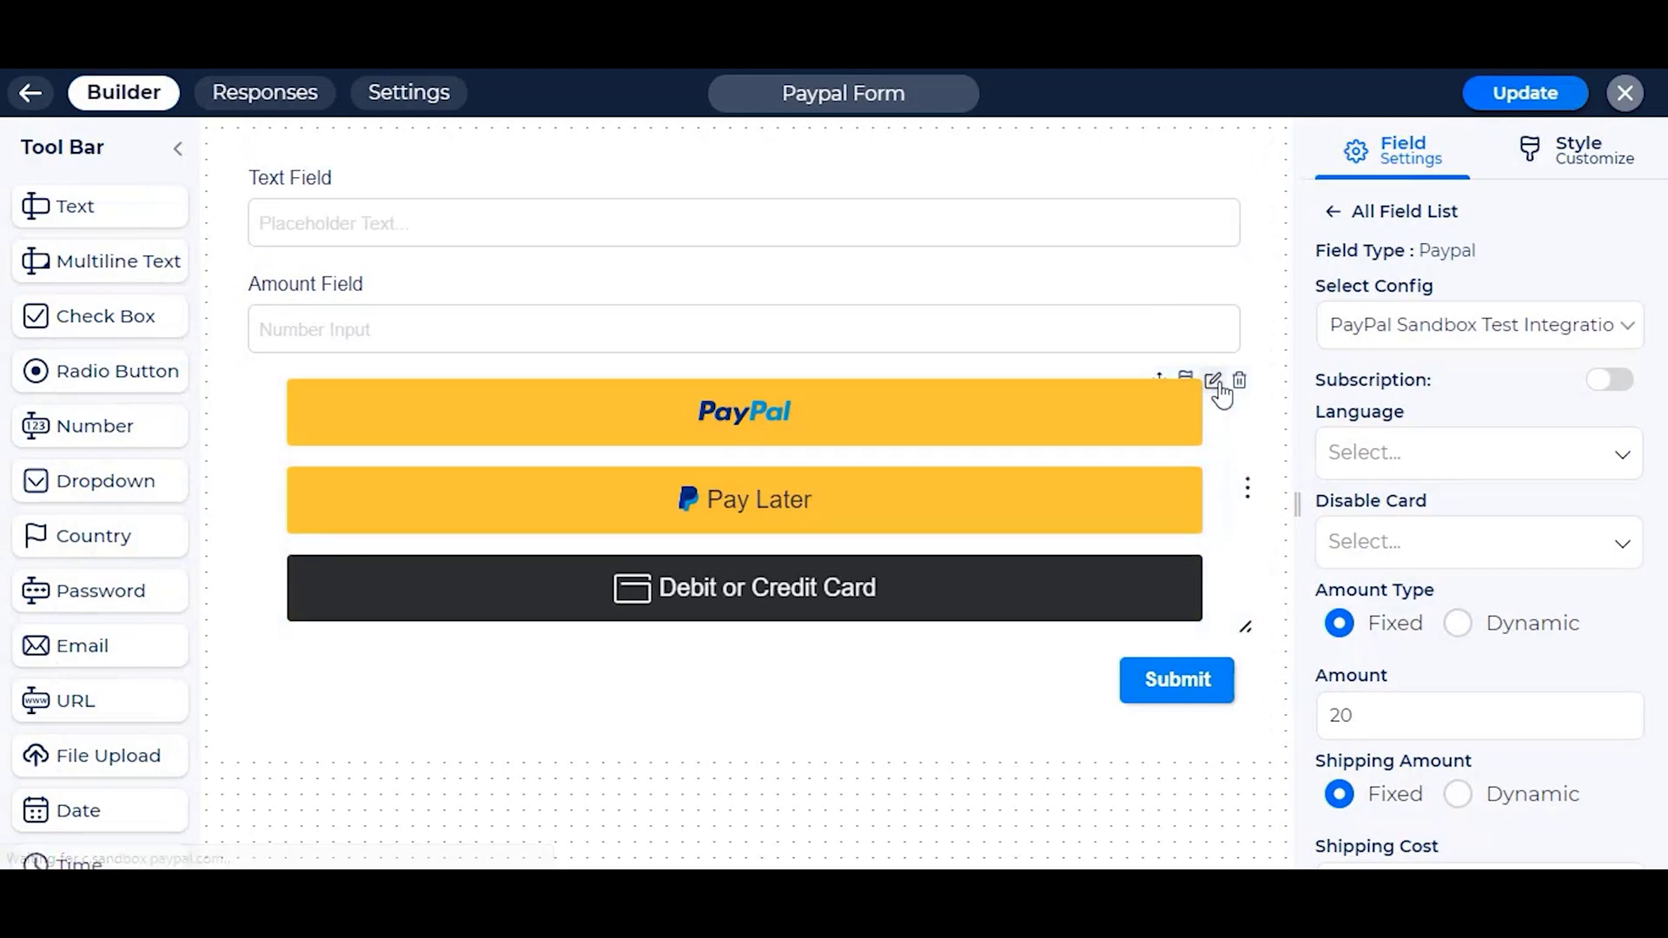
pyautogui.scroll(-3, 1529, 434)
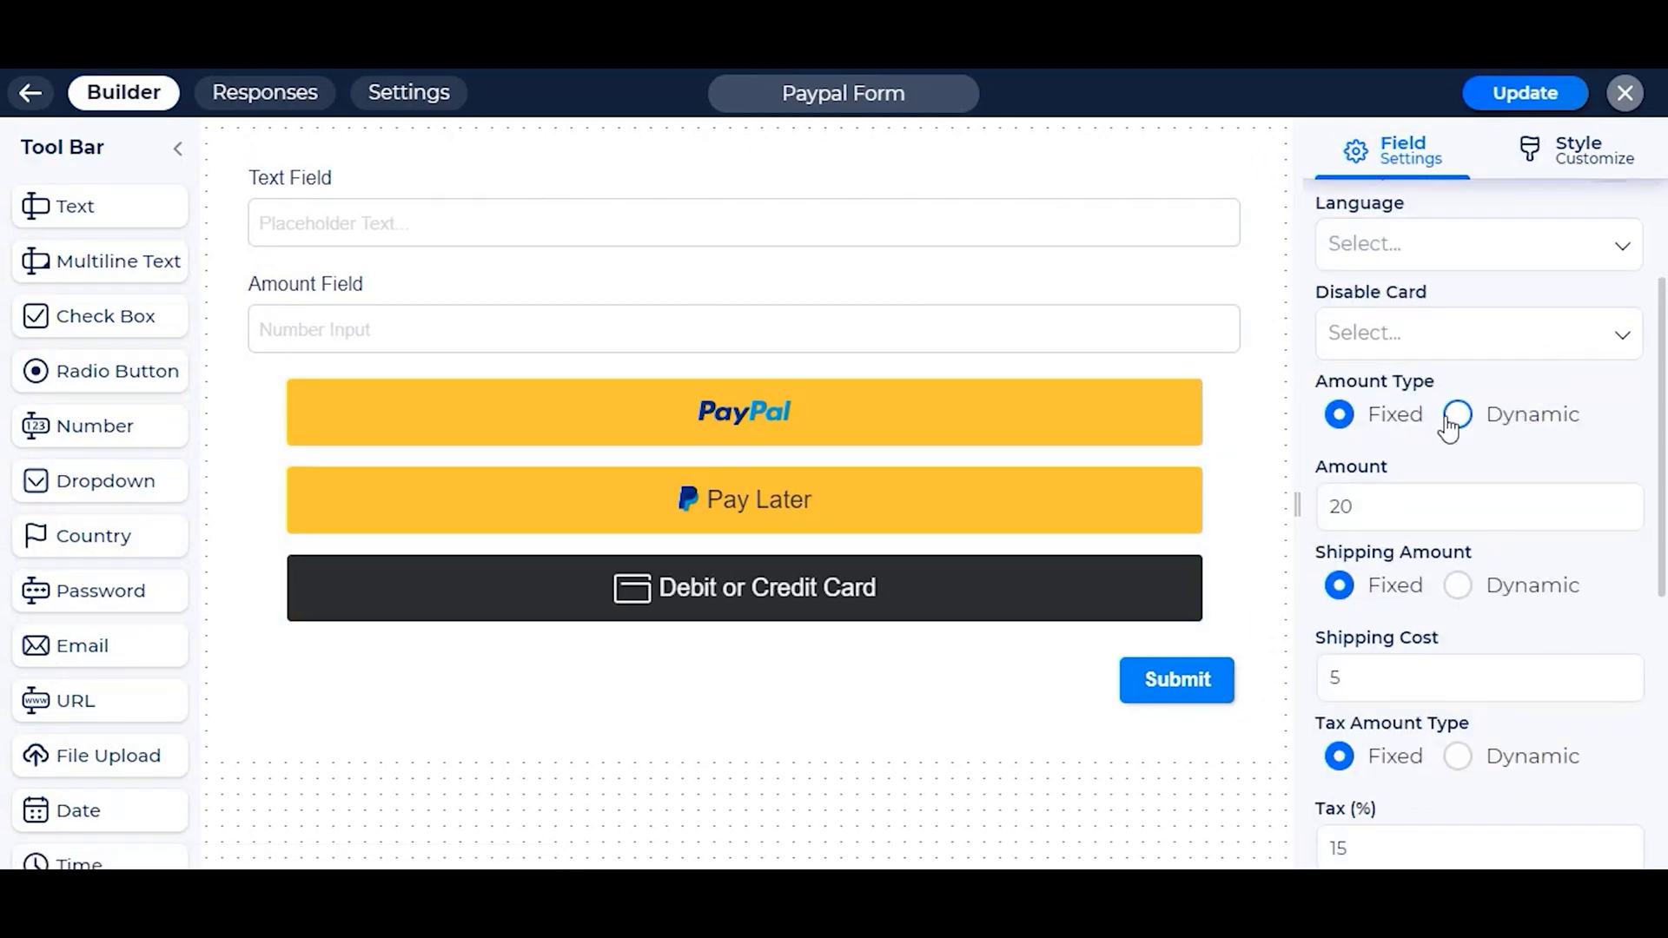
pyautogui.click(1504, 424)
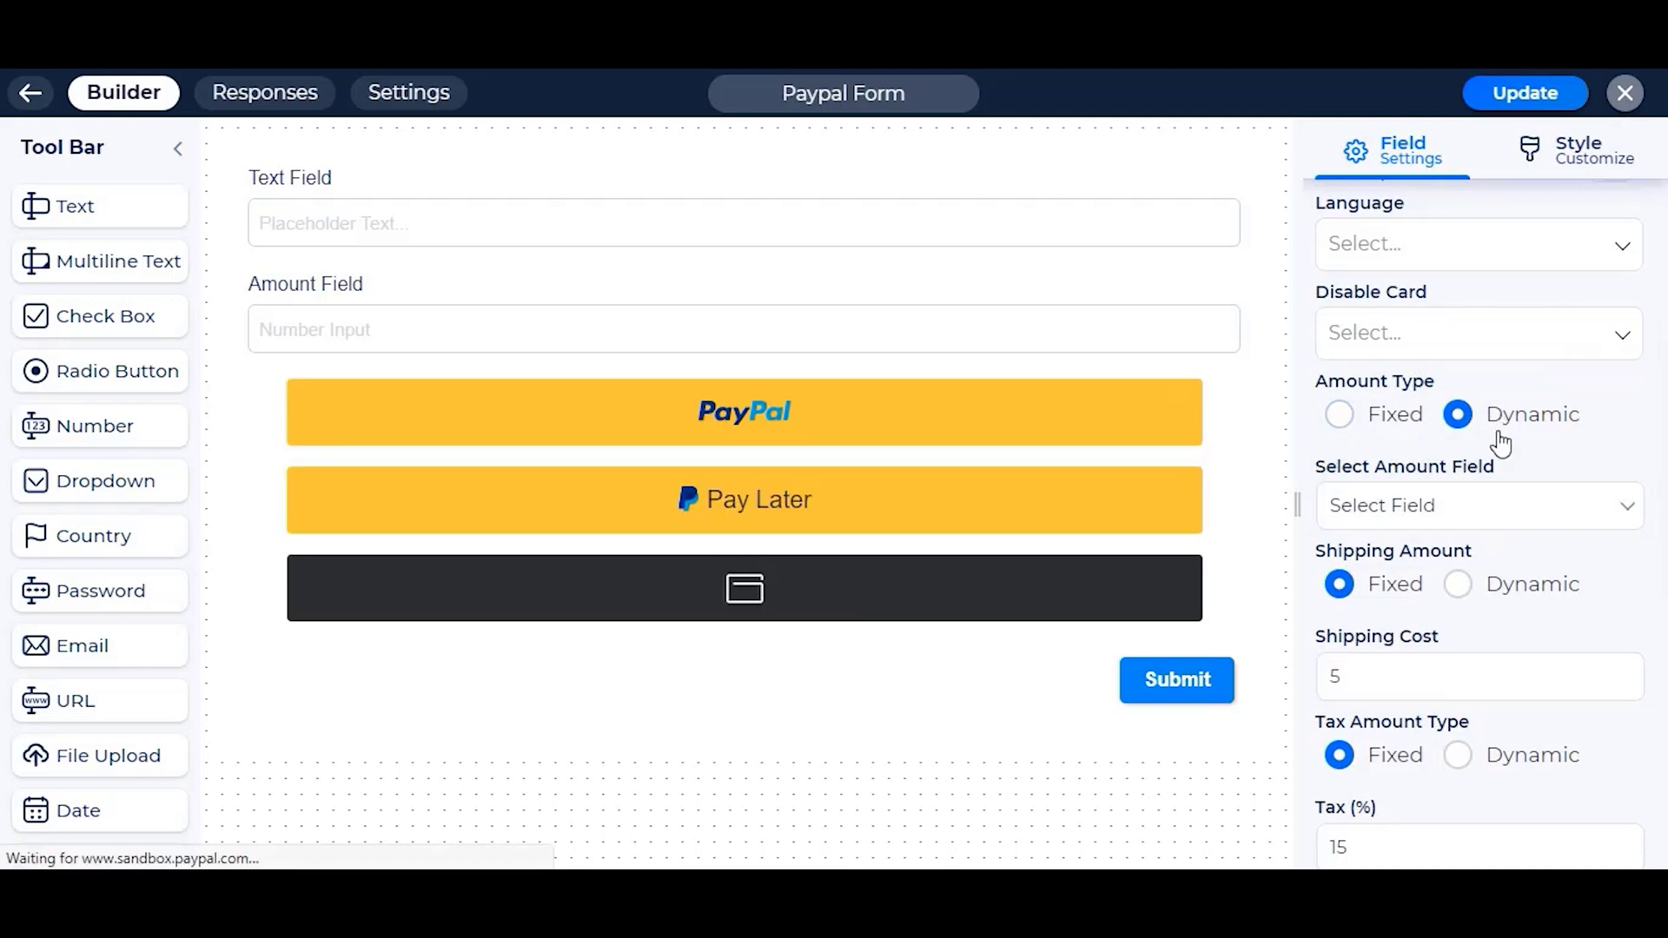
pyautogui.click(1564, 512)
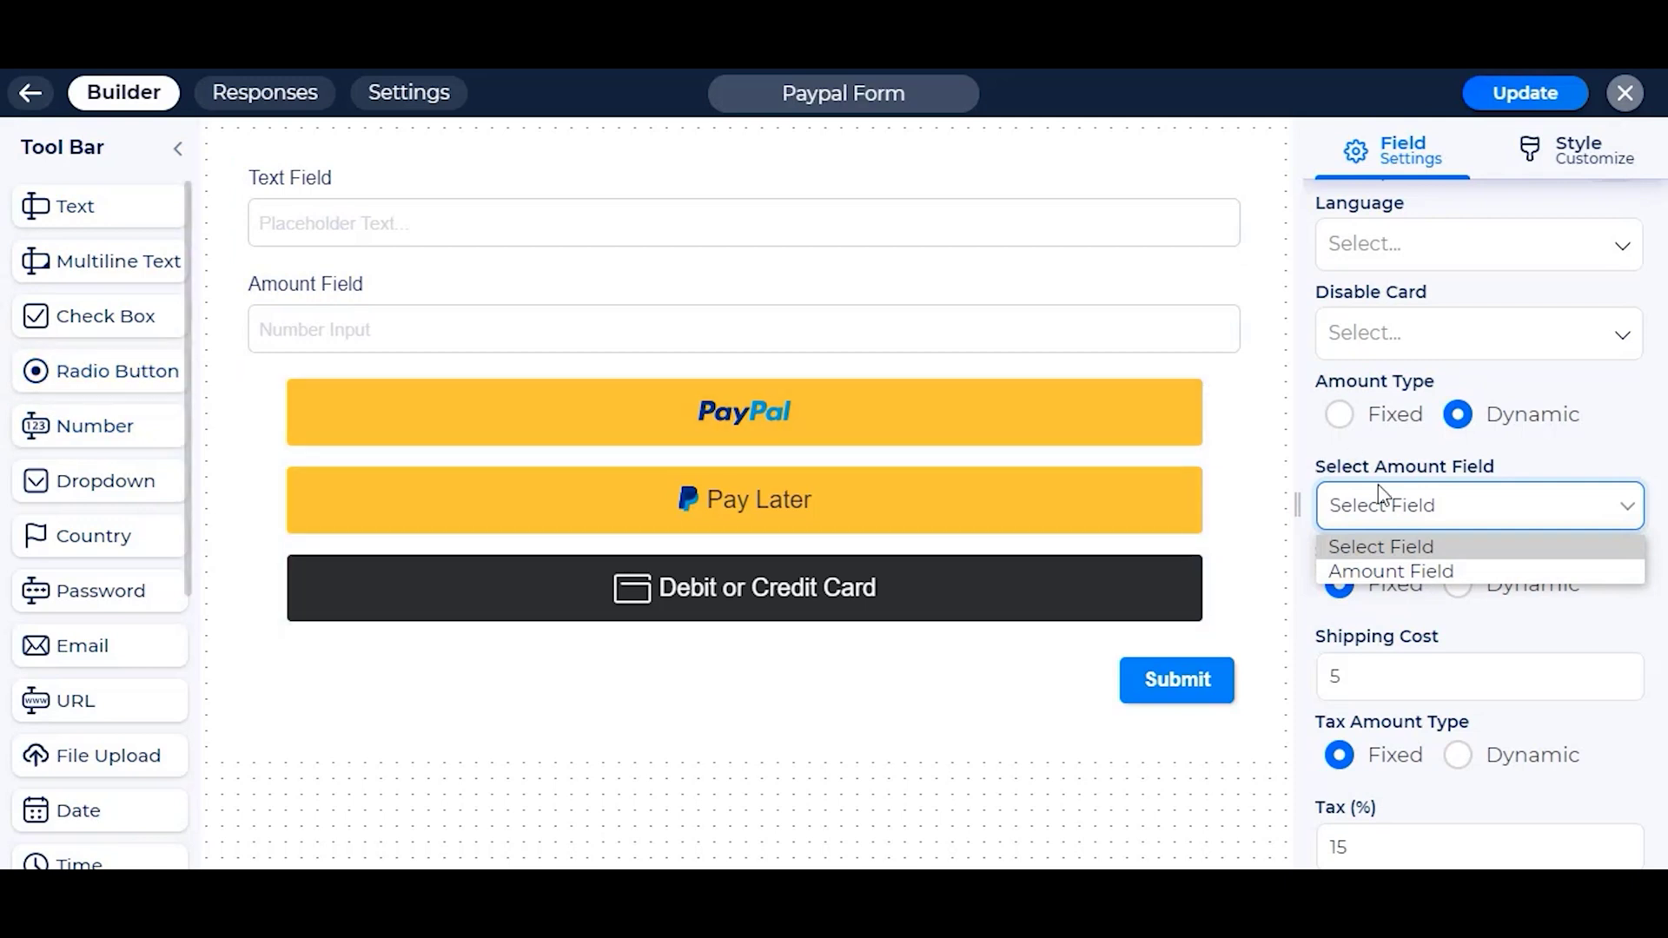
pyautogui.click(1462, 574)
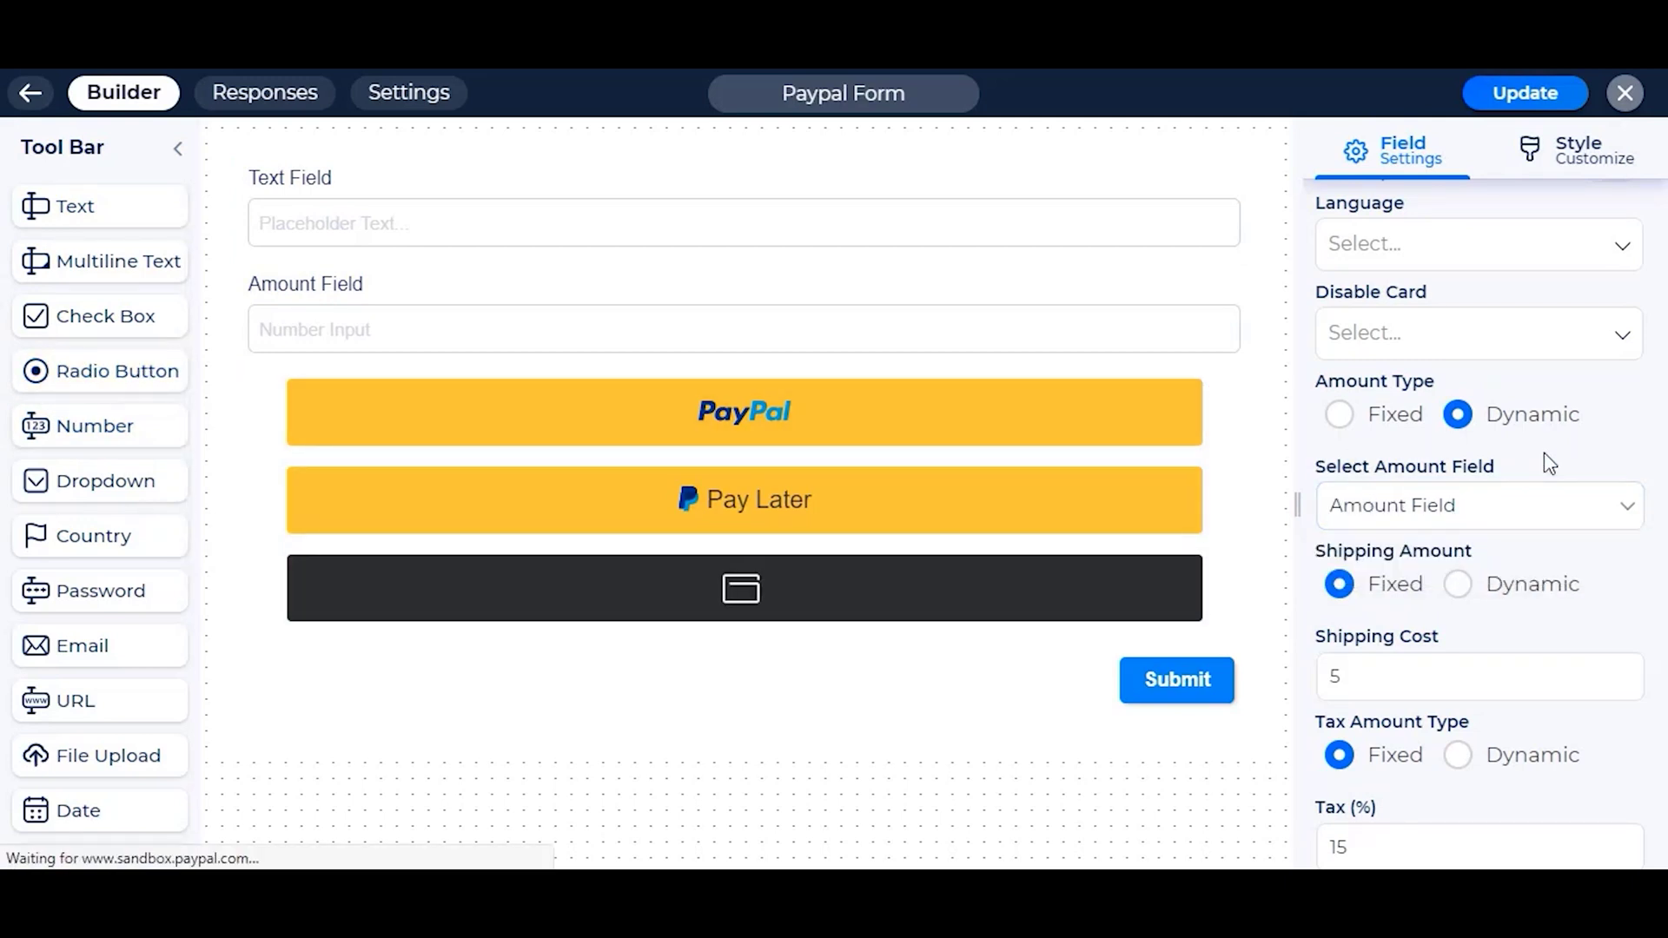
# Step: Delete the Submit button from the form and save with Update
pyautogui.scroll(-2, 1547, 466)
pyautogui.scroll(-2, 1550, 464)
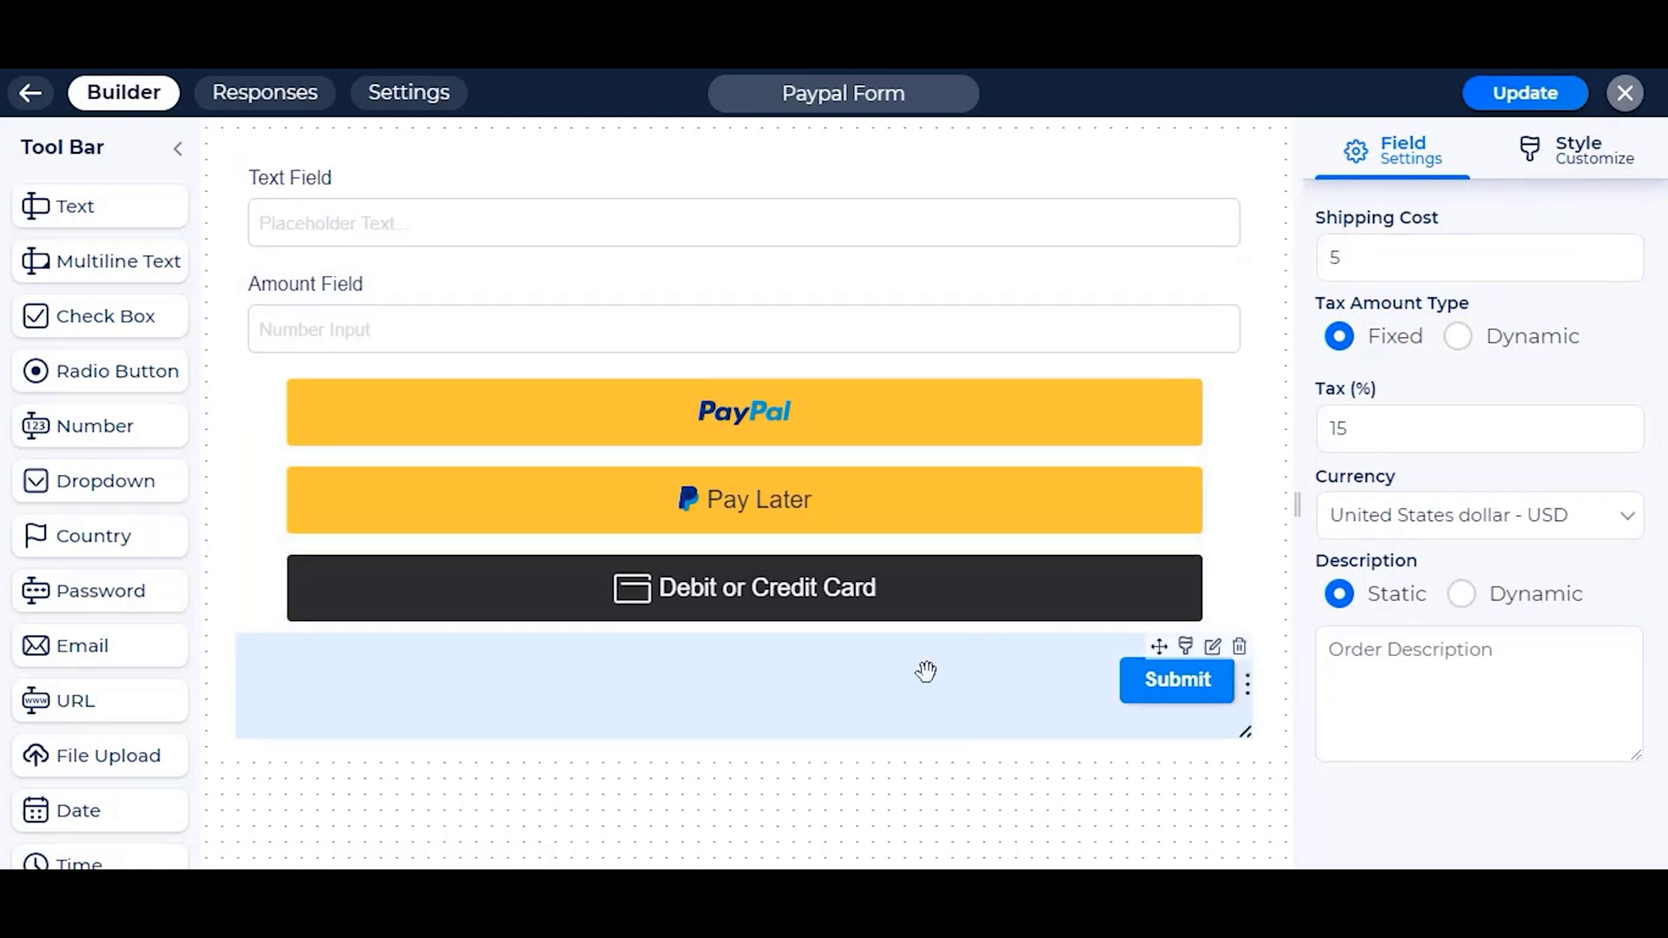
pyautogui.click(1077, 673)
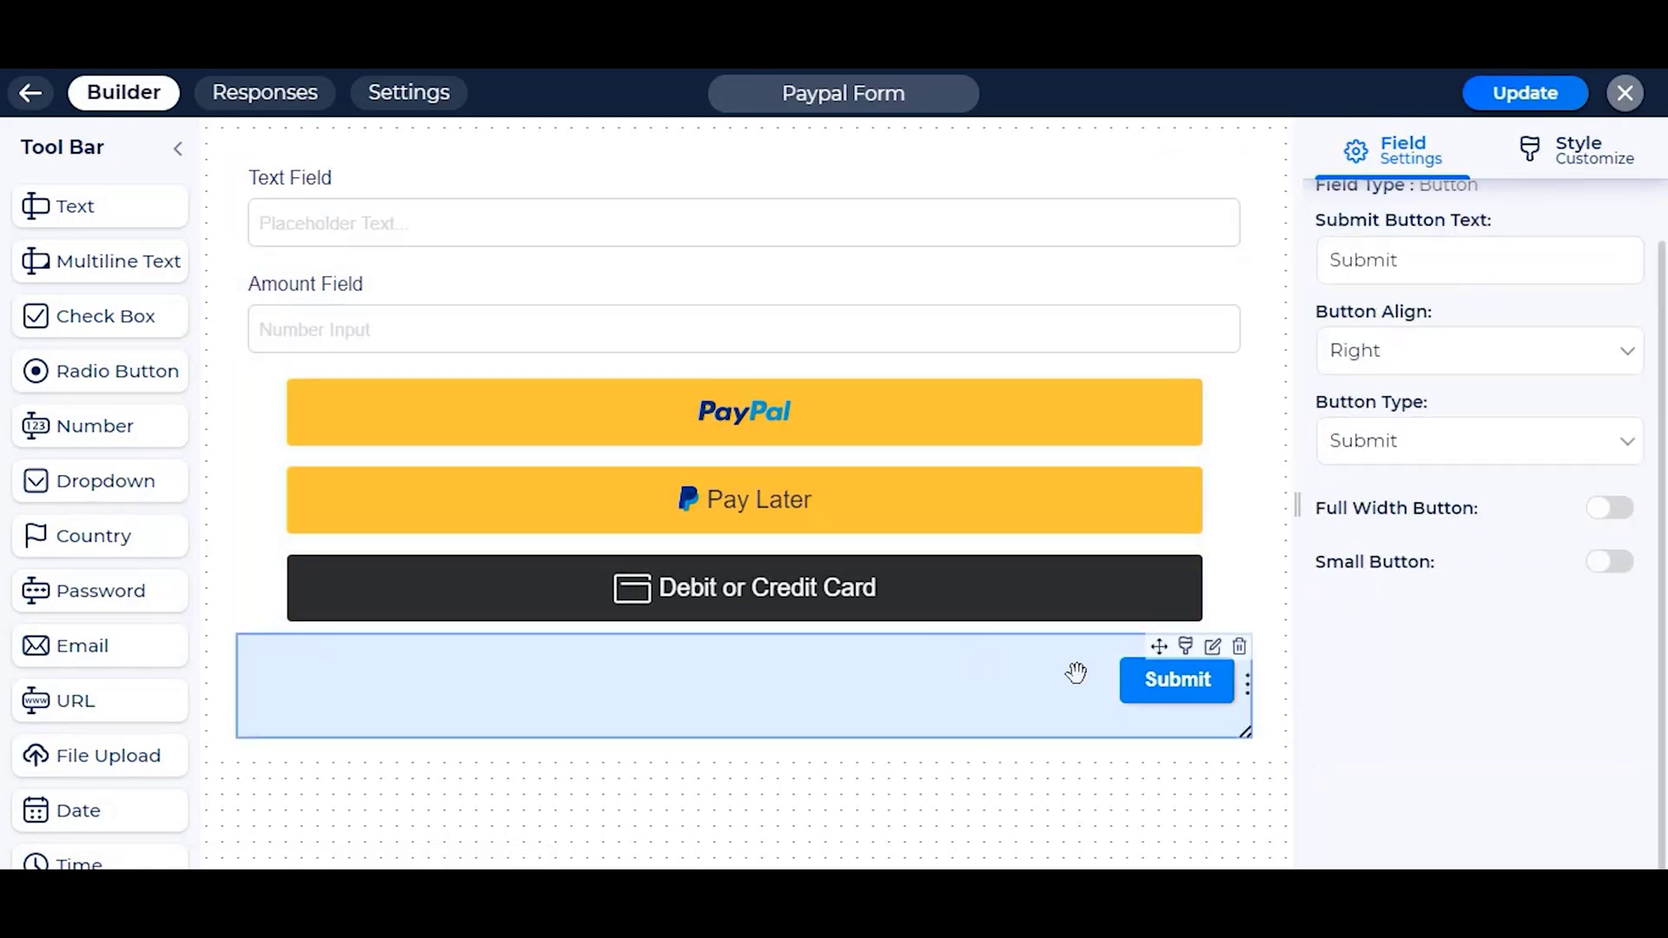
pyautogui.click(1239, 648)
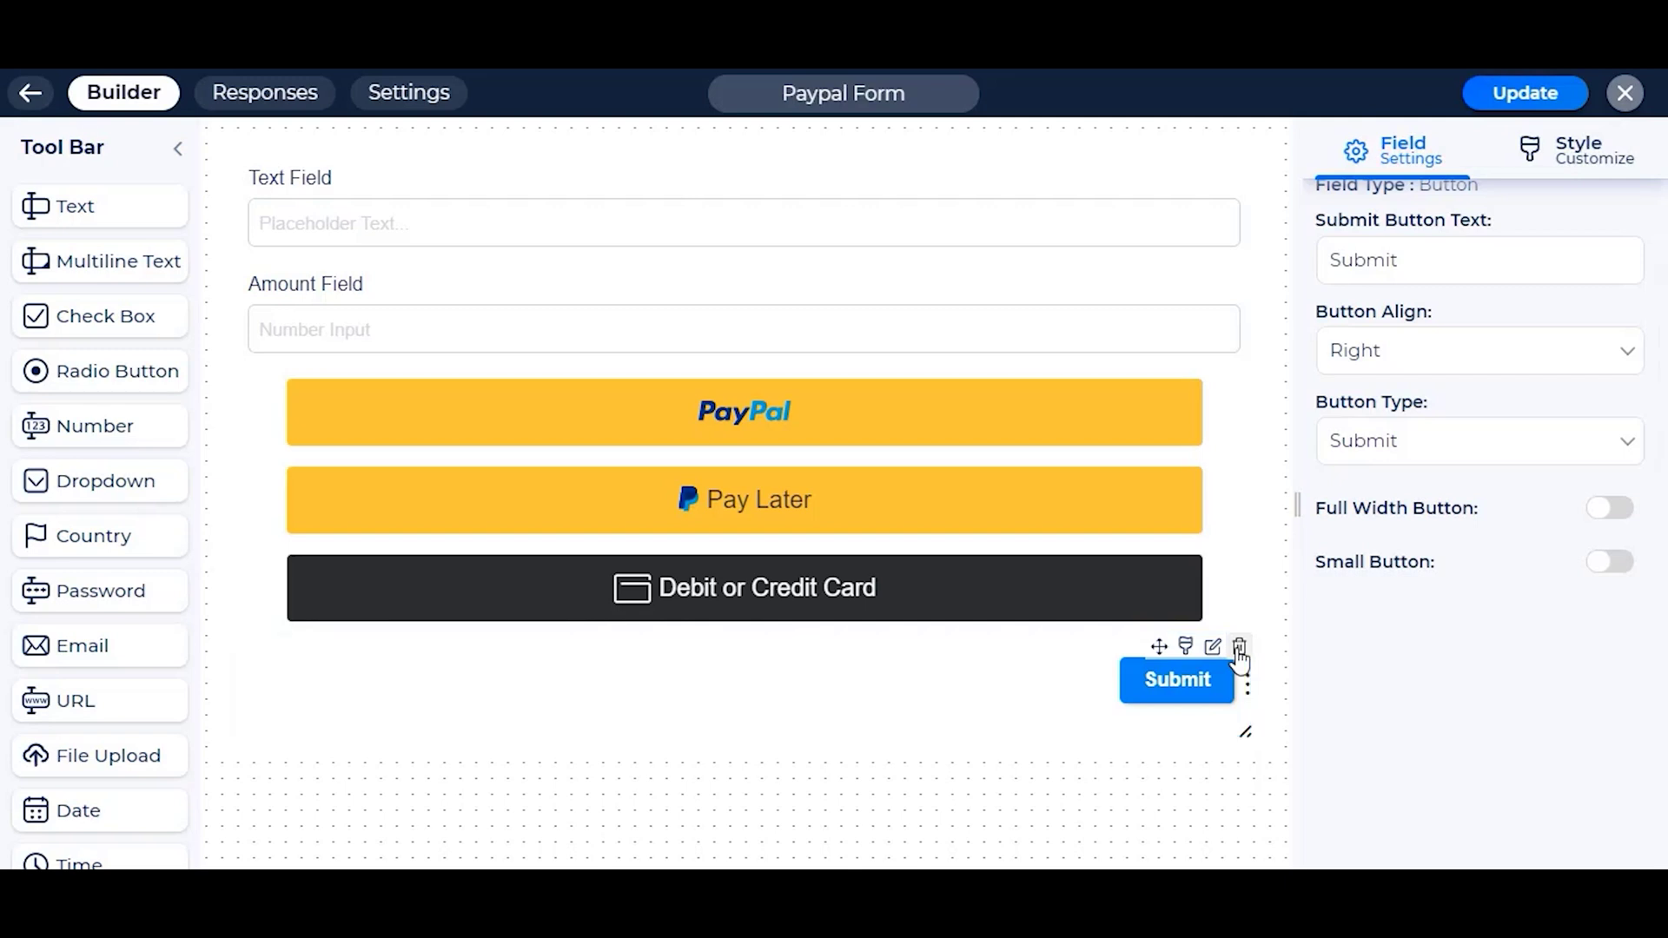
pyautogui.click(1527, 95)
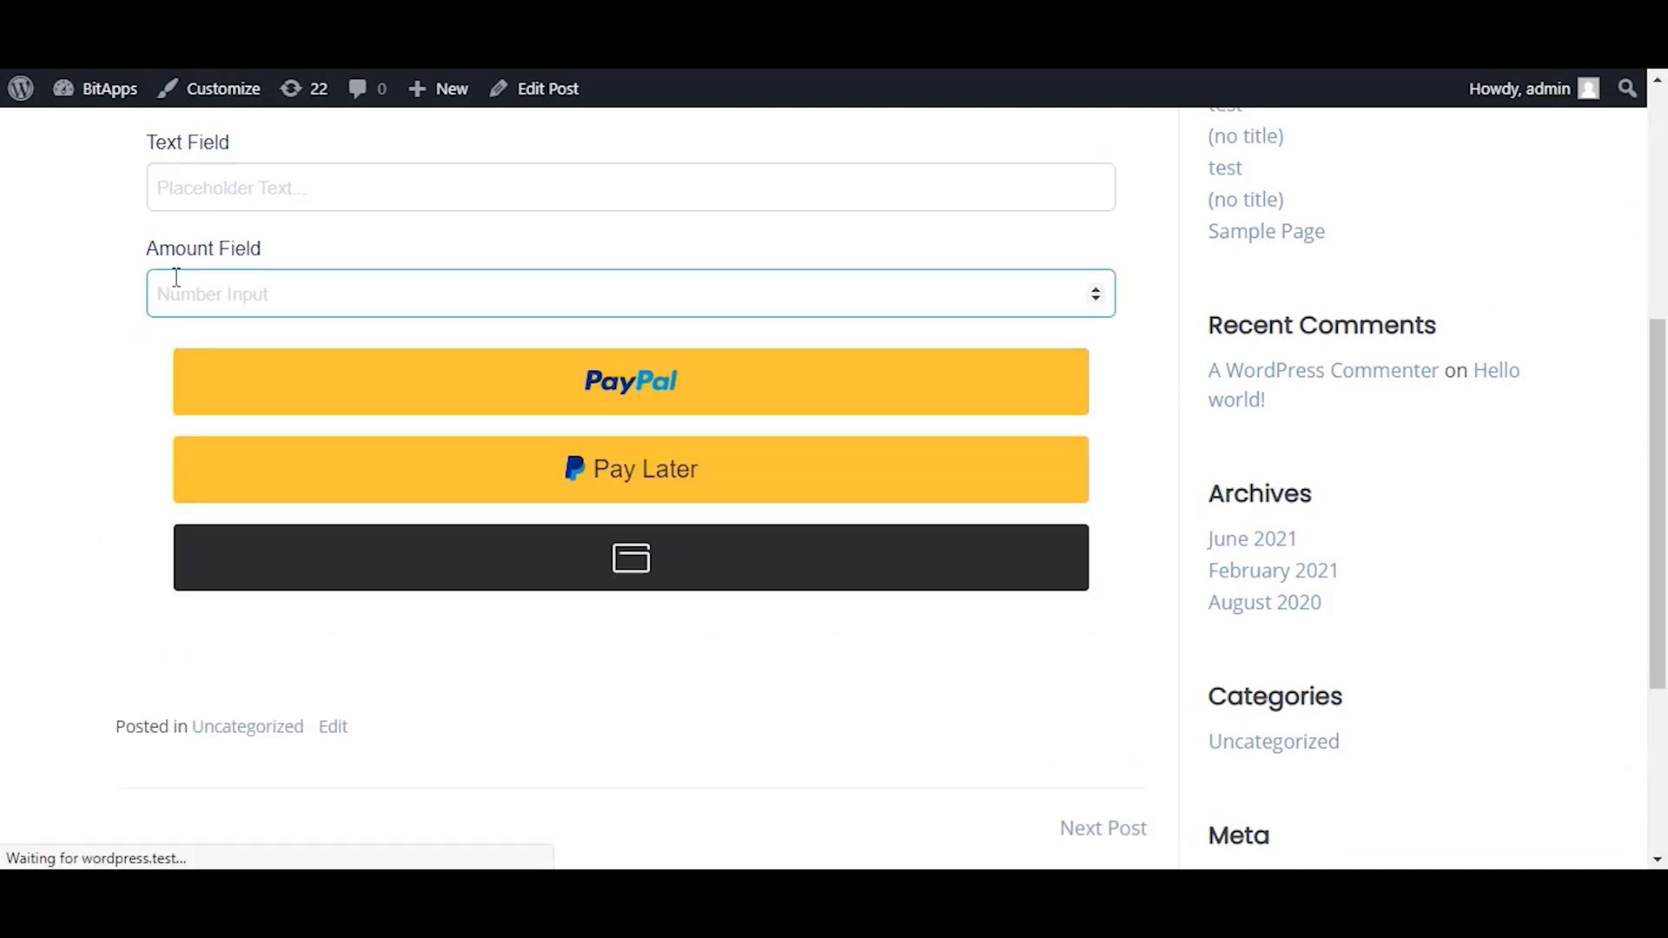
# Step: Fill Text Field with 'test dynamic amount payment from Bit Form' and Amount Field with 50, then start PayPal checkout
pyautogui.click(382, 186)
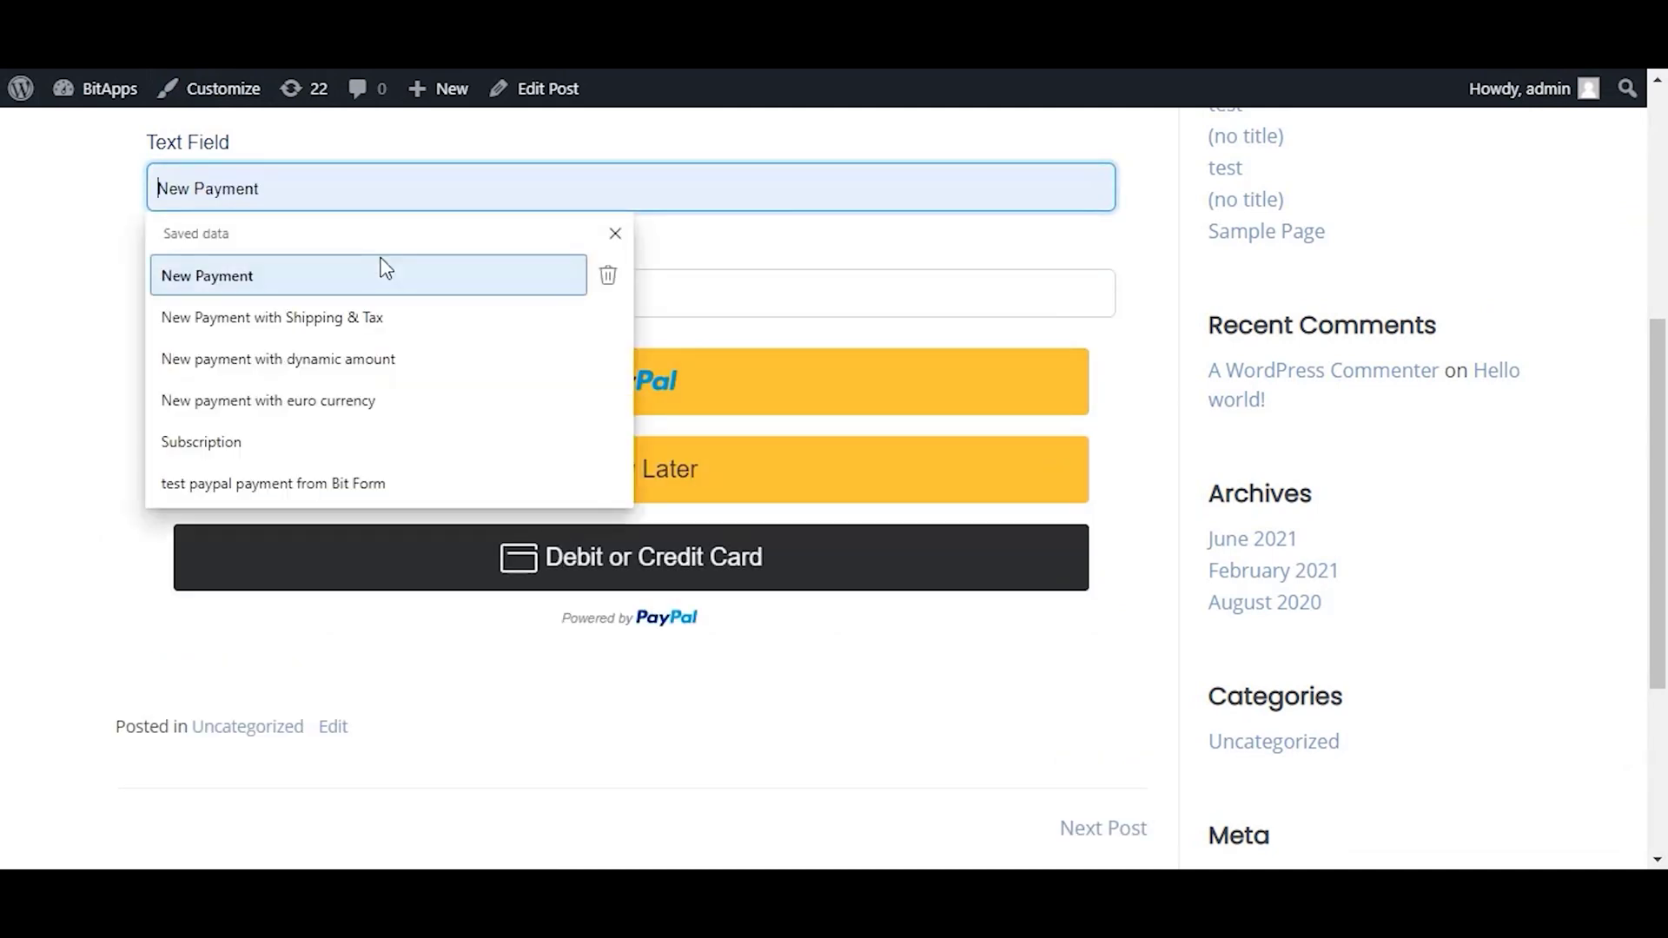
pyautogui.write('test dynamic amount payment from Bit Form')
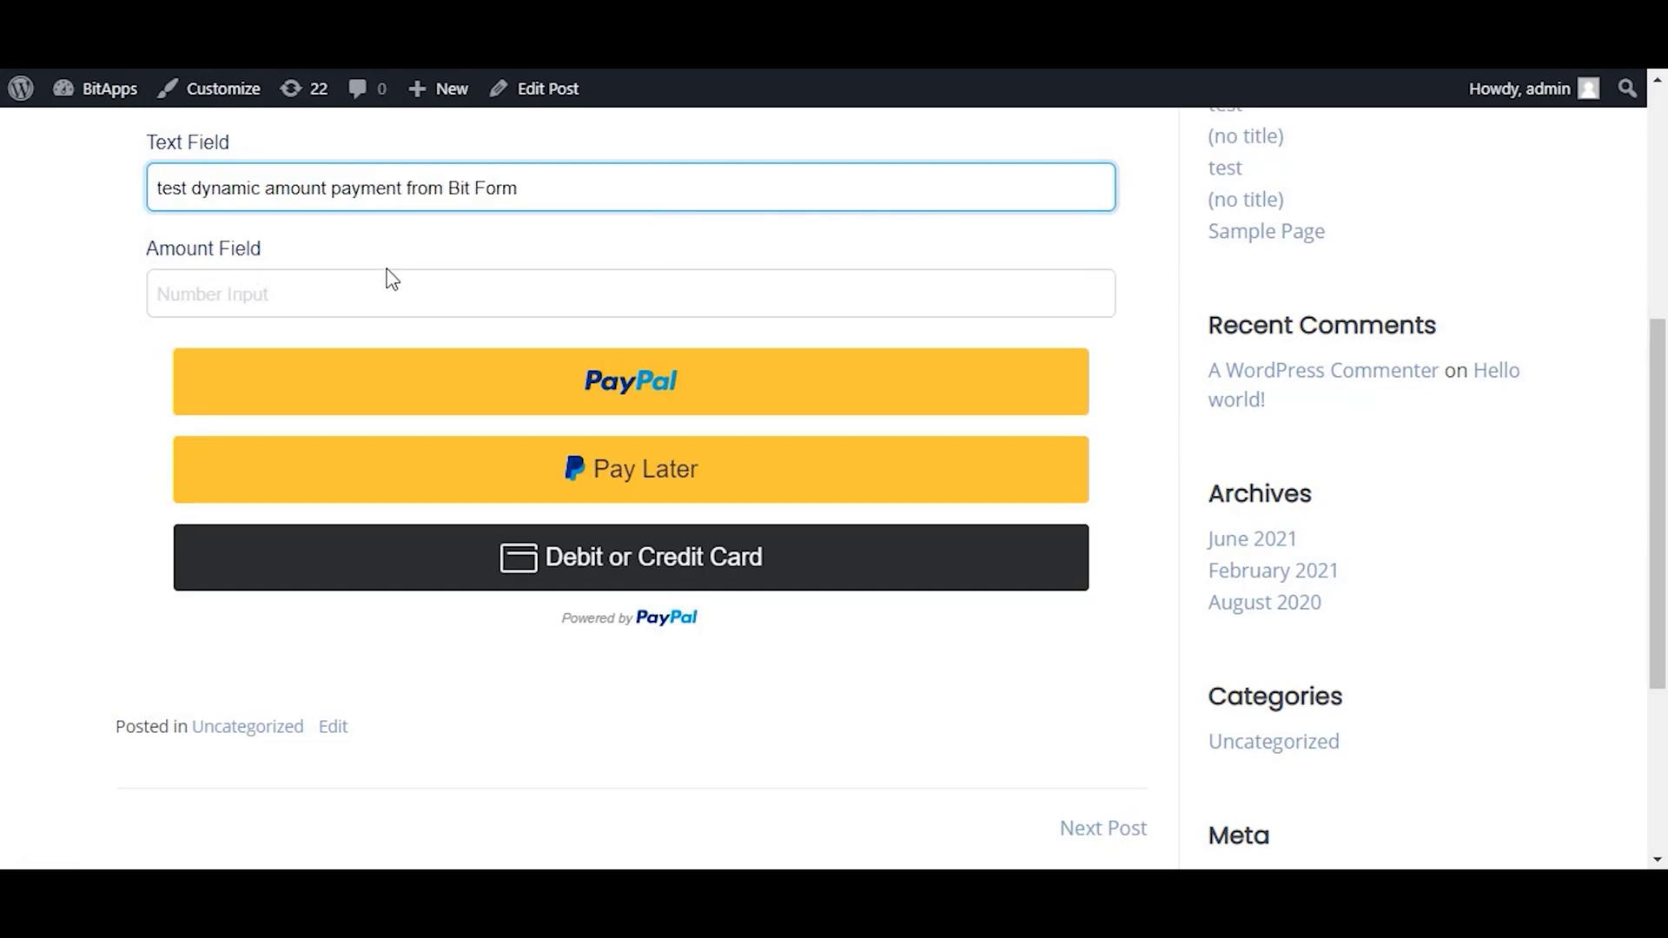
pyautogui.click(329, 300)
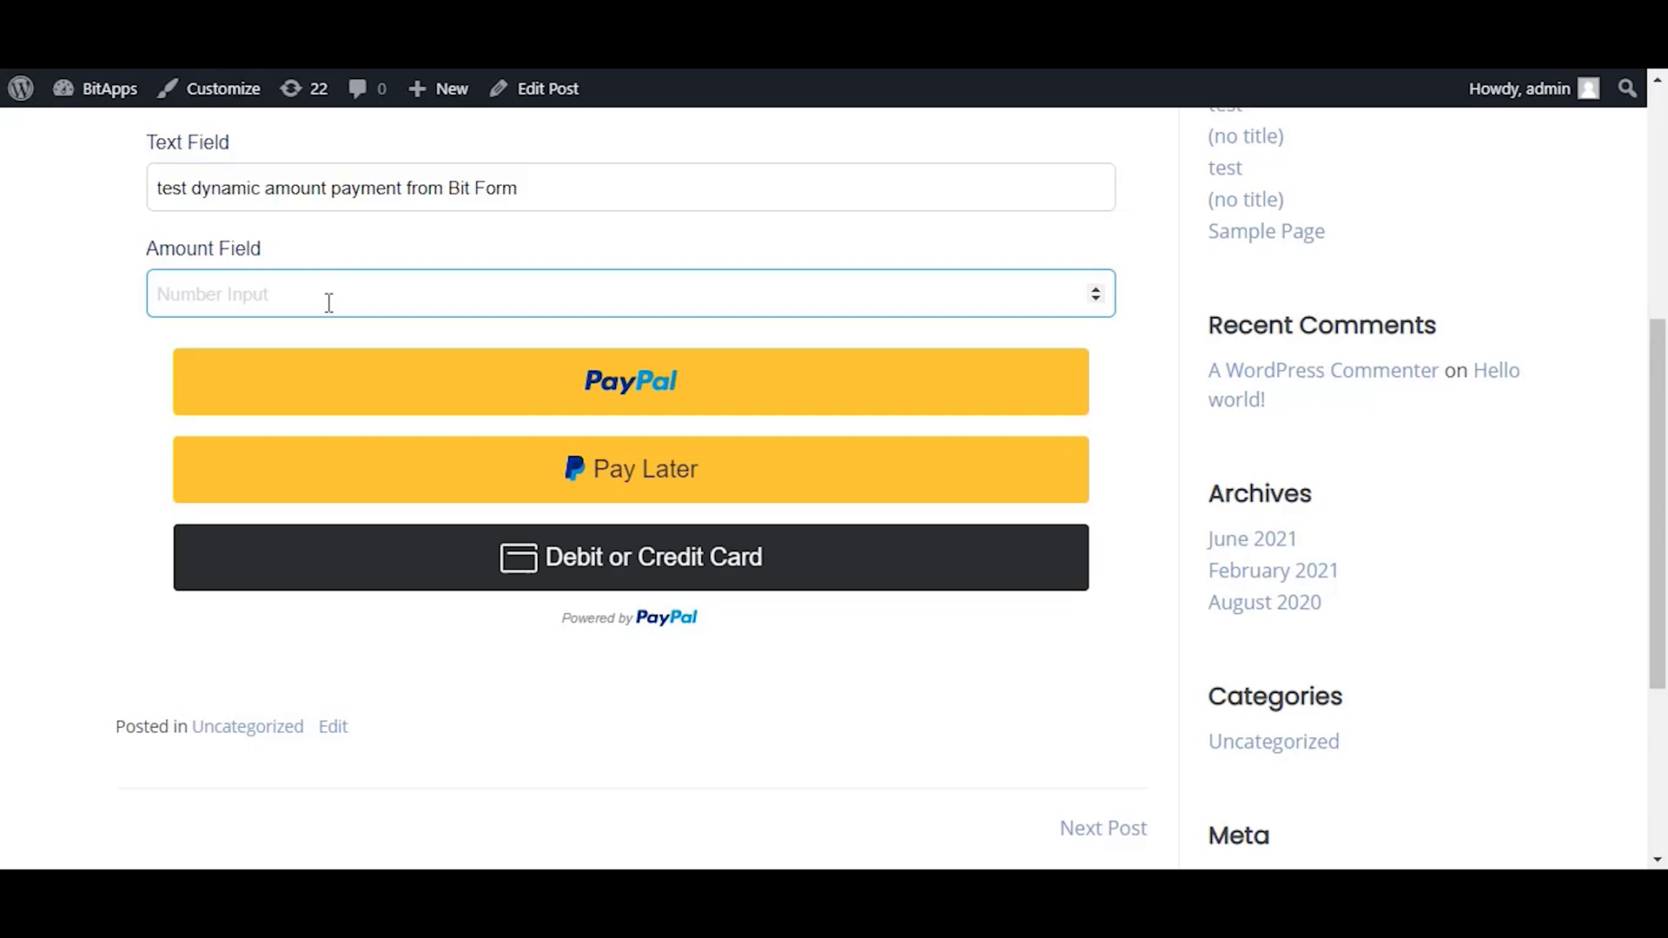
pyautogui.write('50')
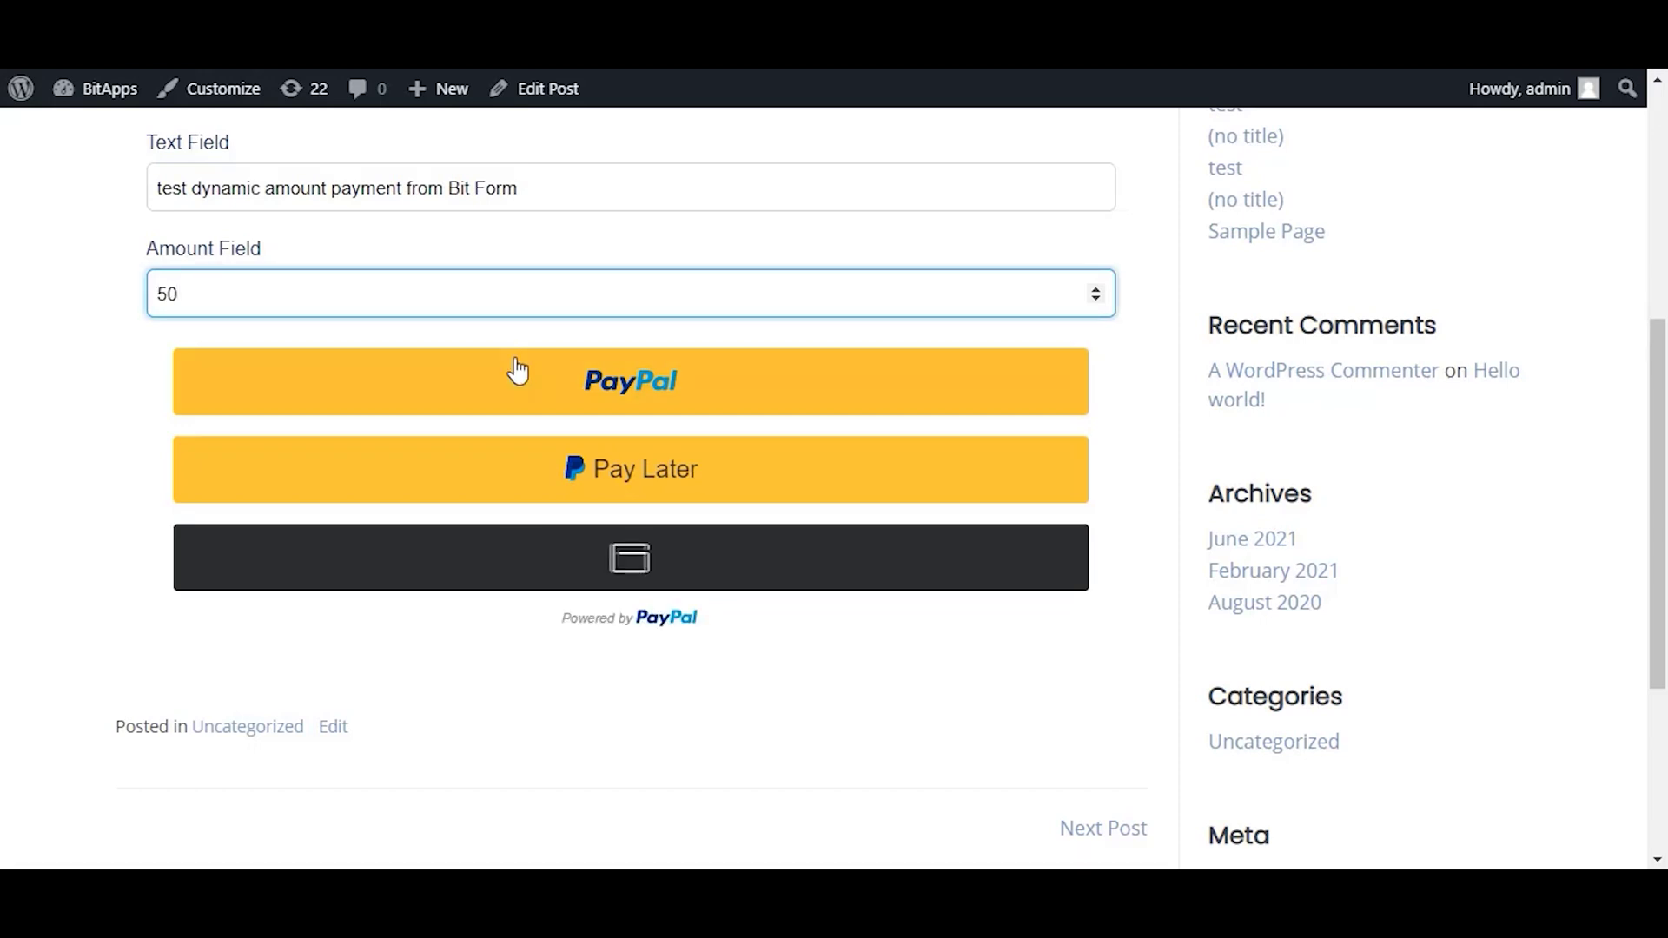
pyautogui.click(52, 391)
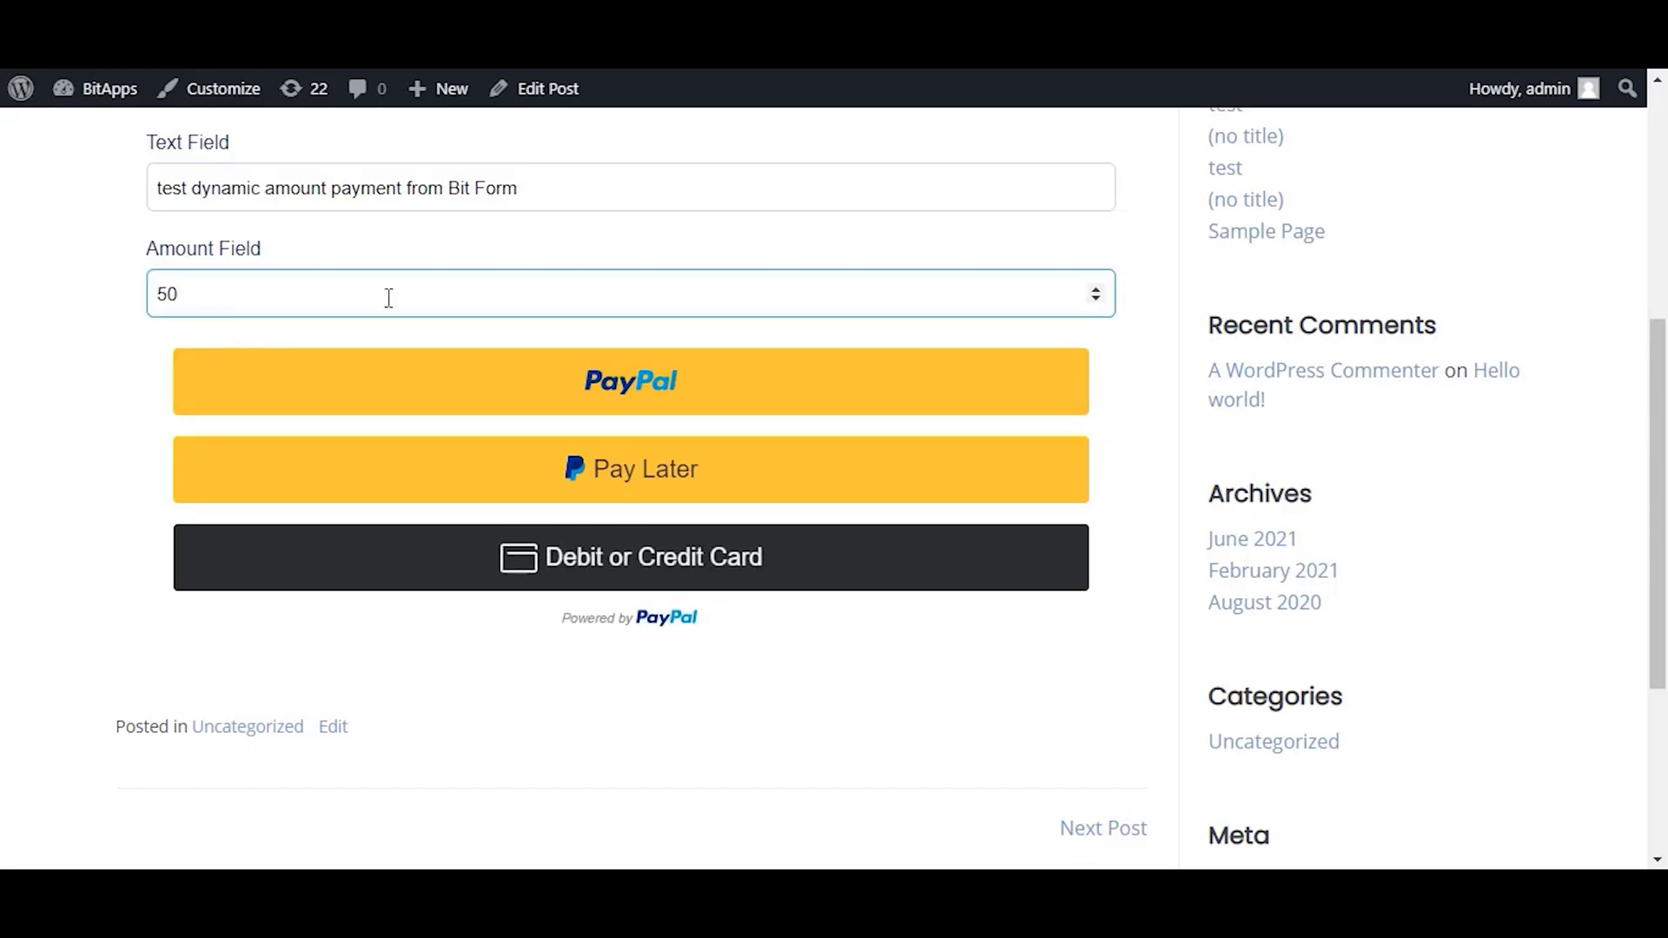
pyautogui.click(639, 395)
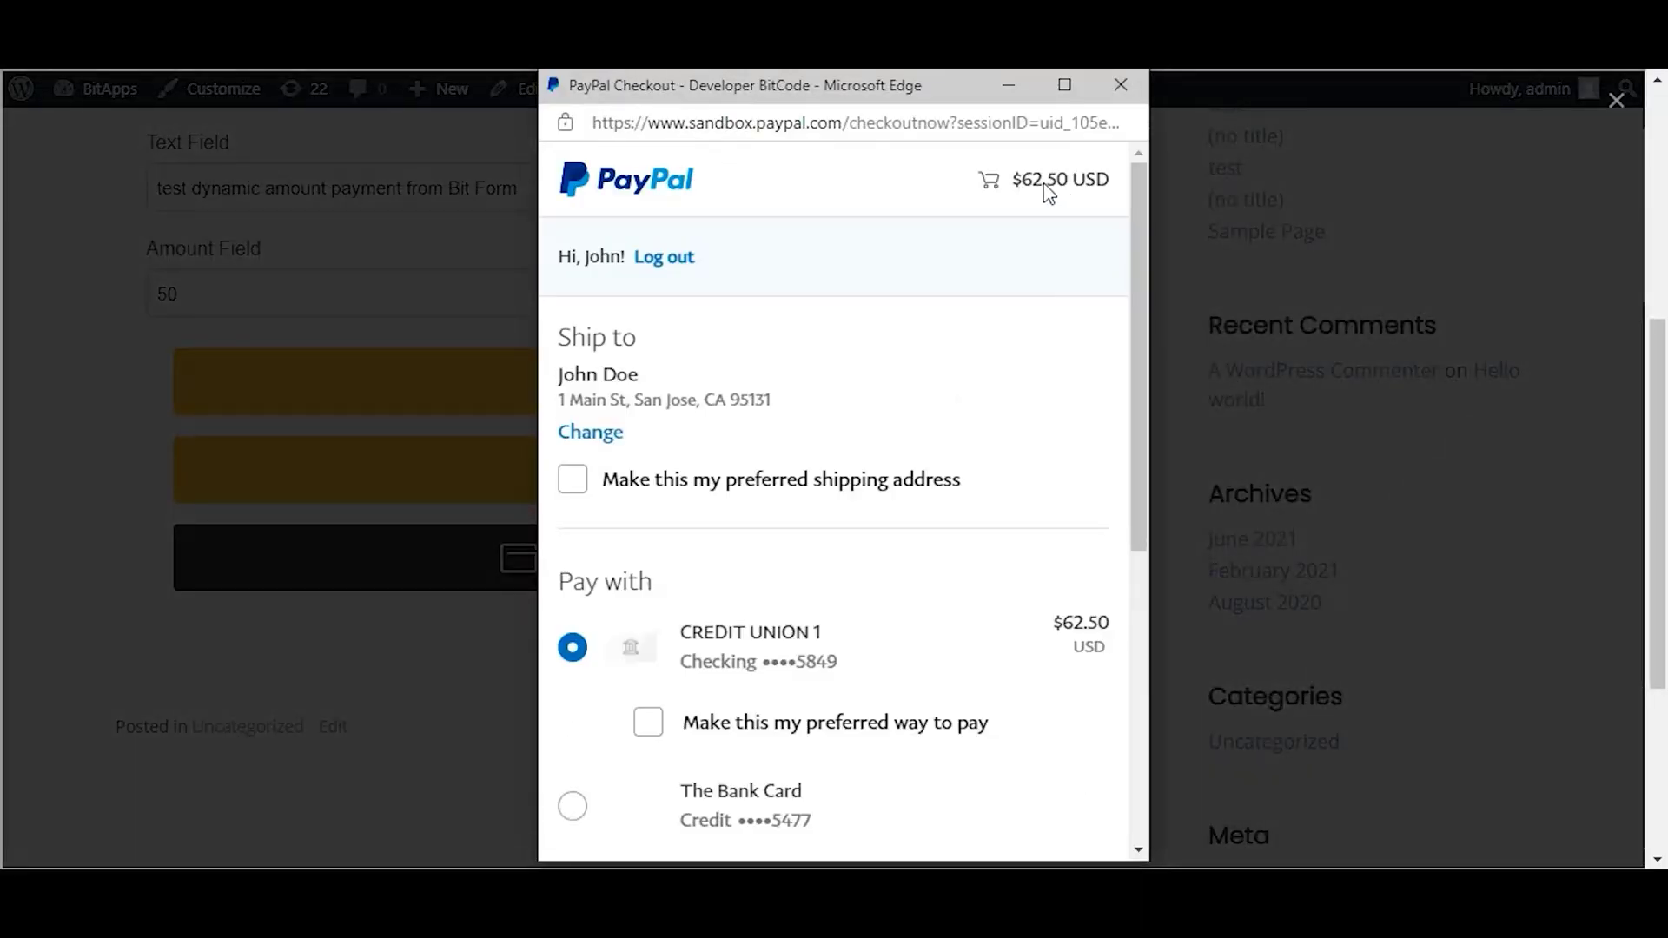
# Step: Pay the $62.50 total using the CREDIT UNION 1 checking account
pyautogui.scroll(-2, 1046, 339)
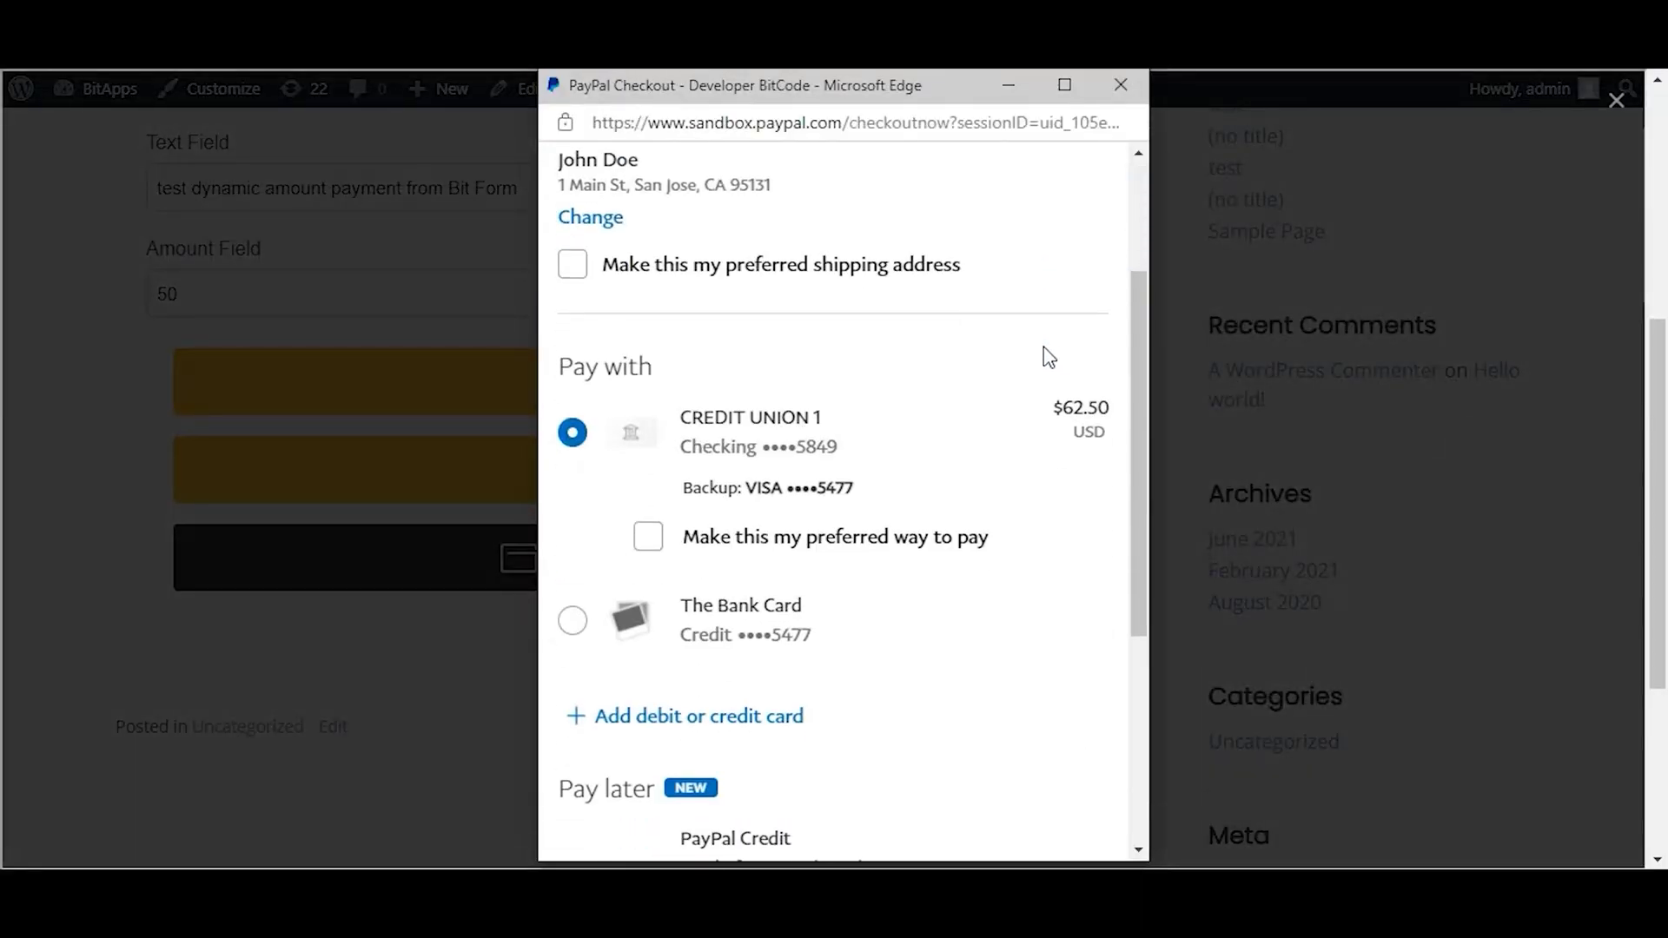
pyautogui.tripleClick(1067, 414)
pyautogui.click(1040, 466)
pyautogui.scroll(-5, 1034, 471)
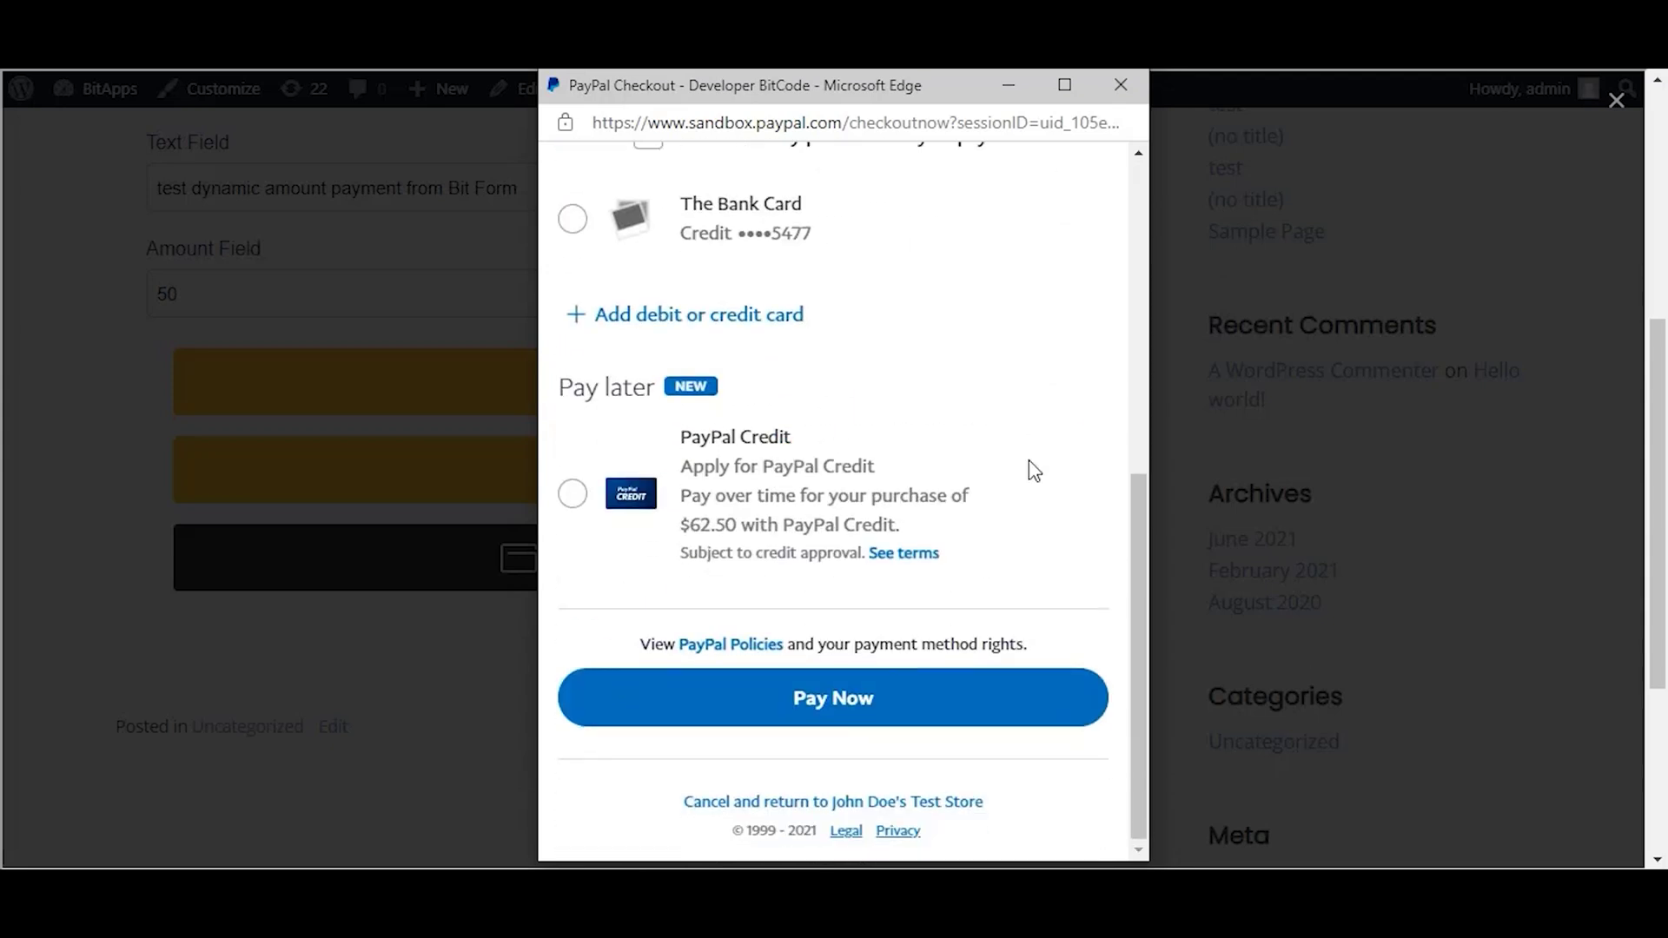
pyautogui.click(876, 699)
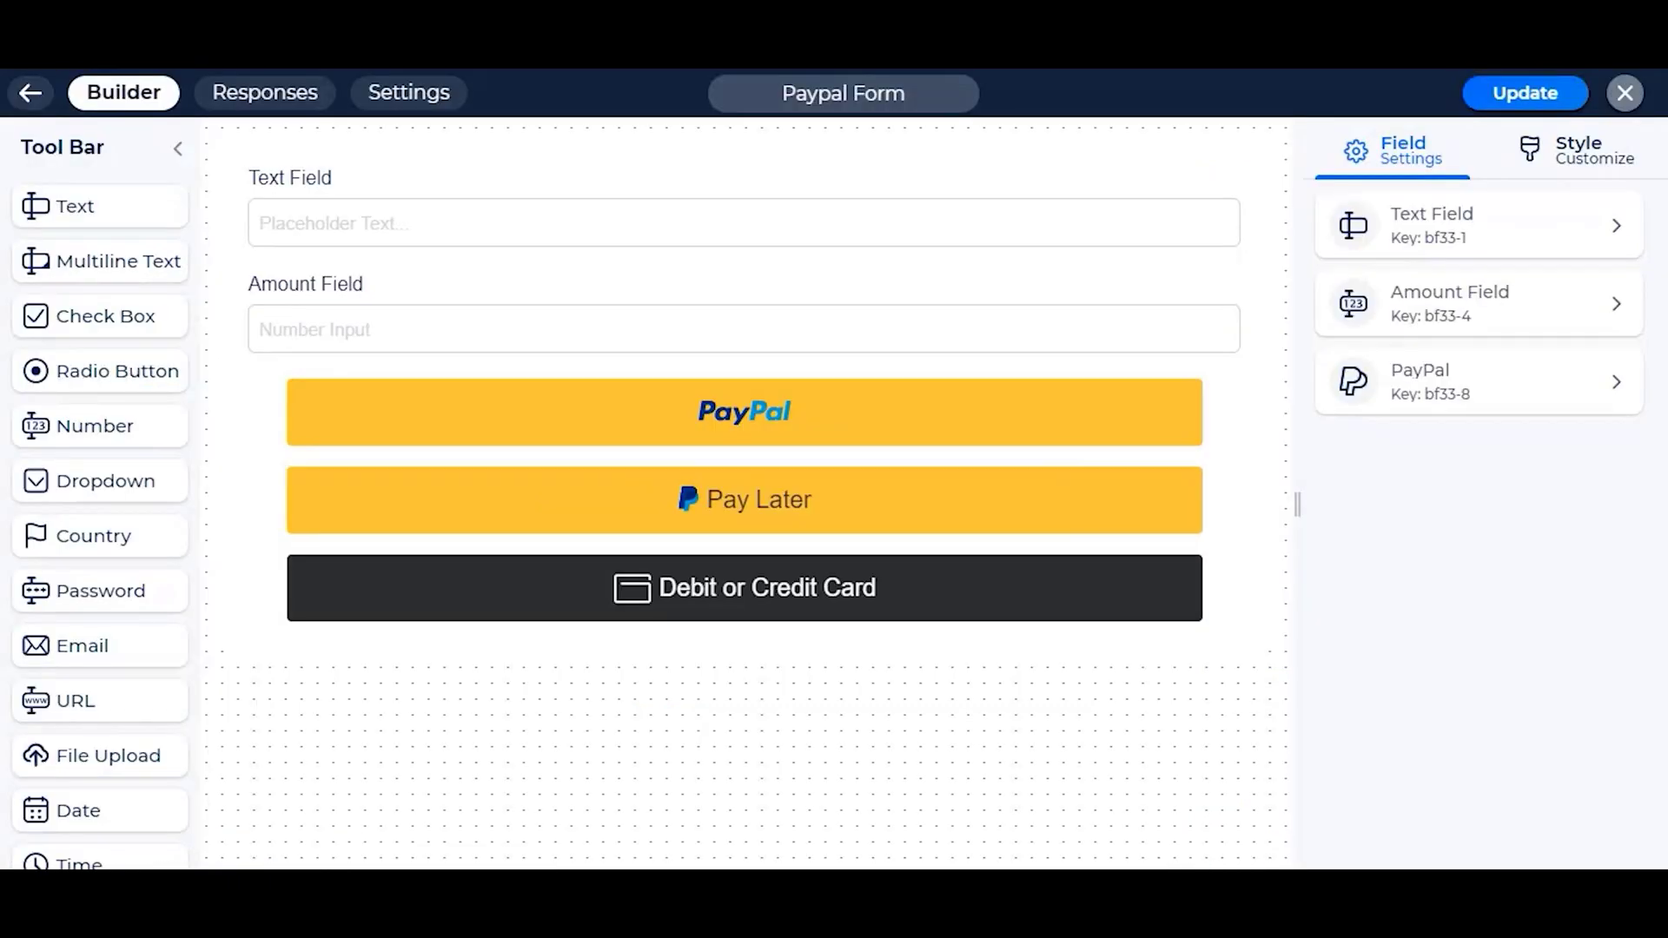
# Step: Open the newest response in Responses and show its related PayPal payment info
pyautogui.click(258, 97)
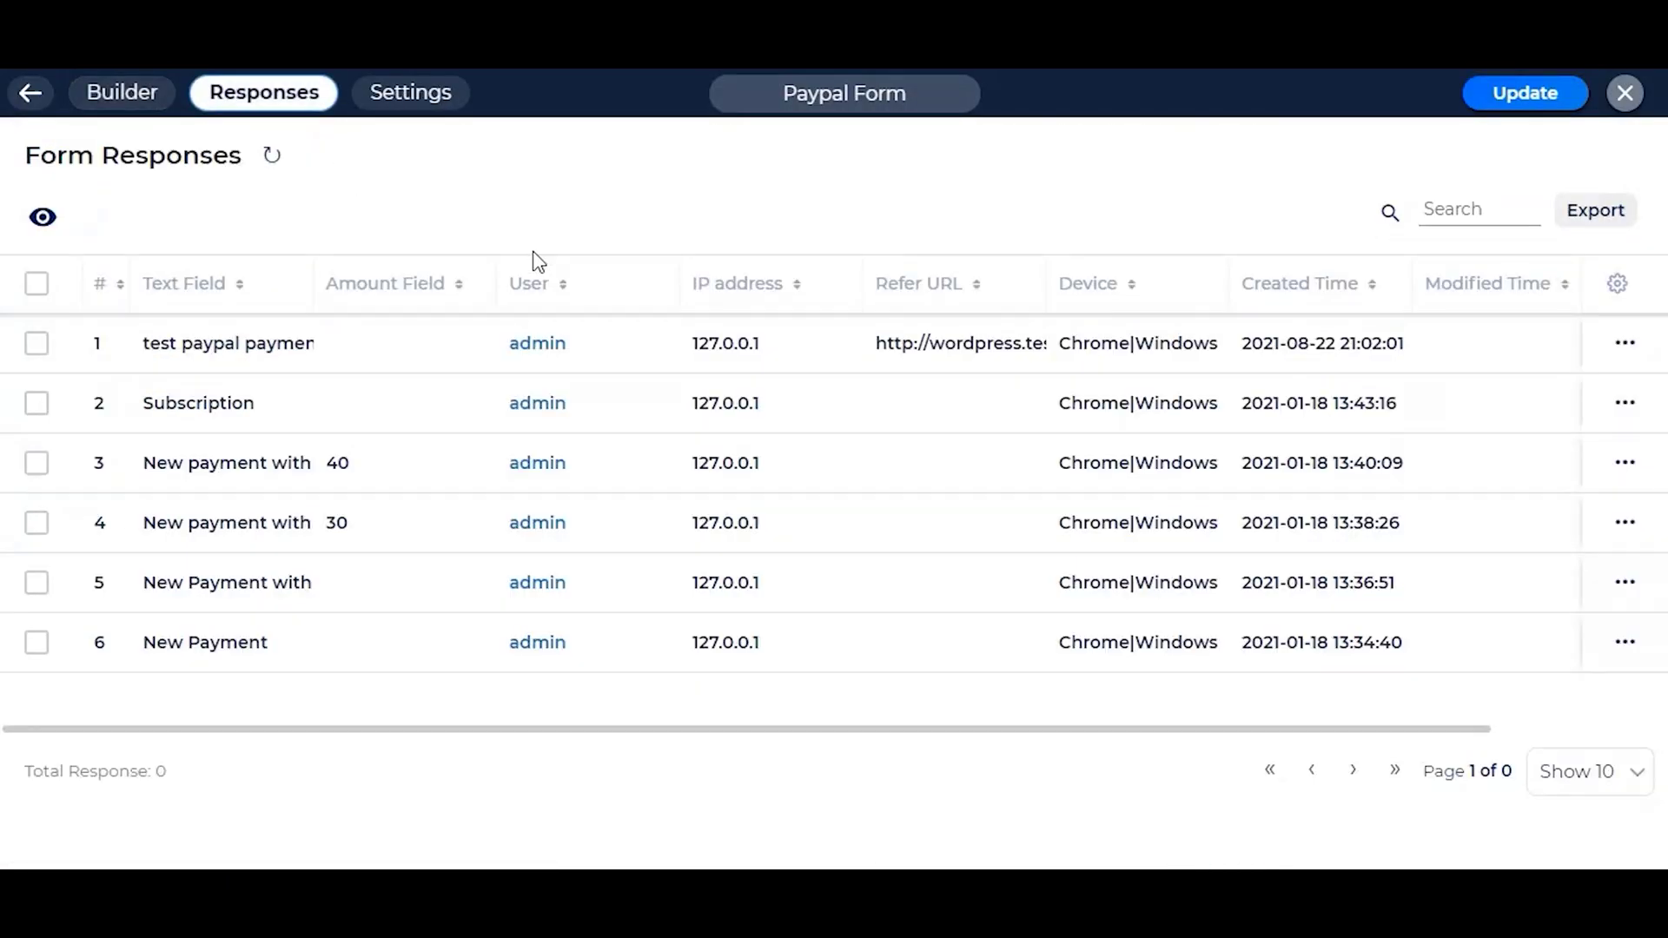
pyautogui.click(295, 341)
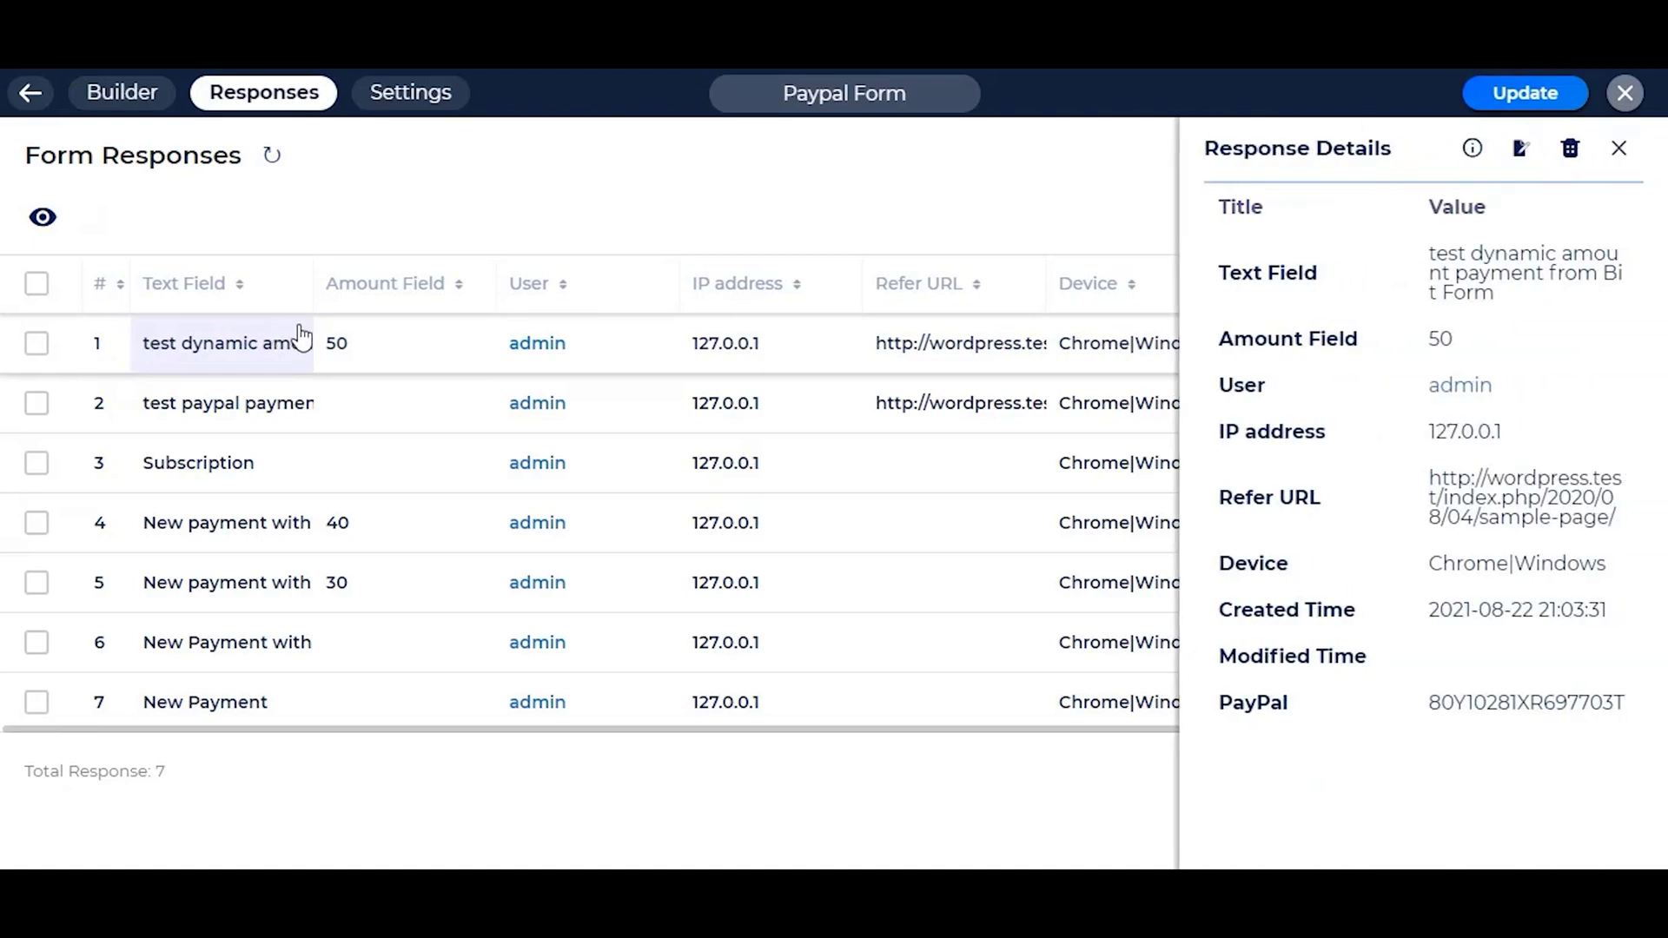
pyautogui.click(1474, 150)
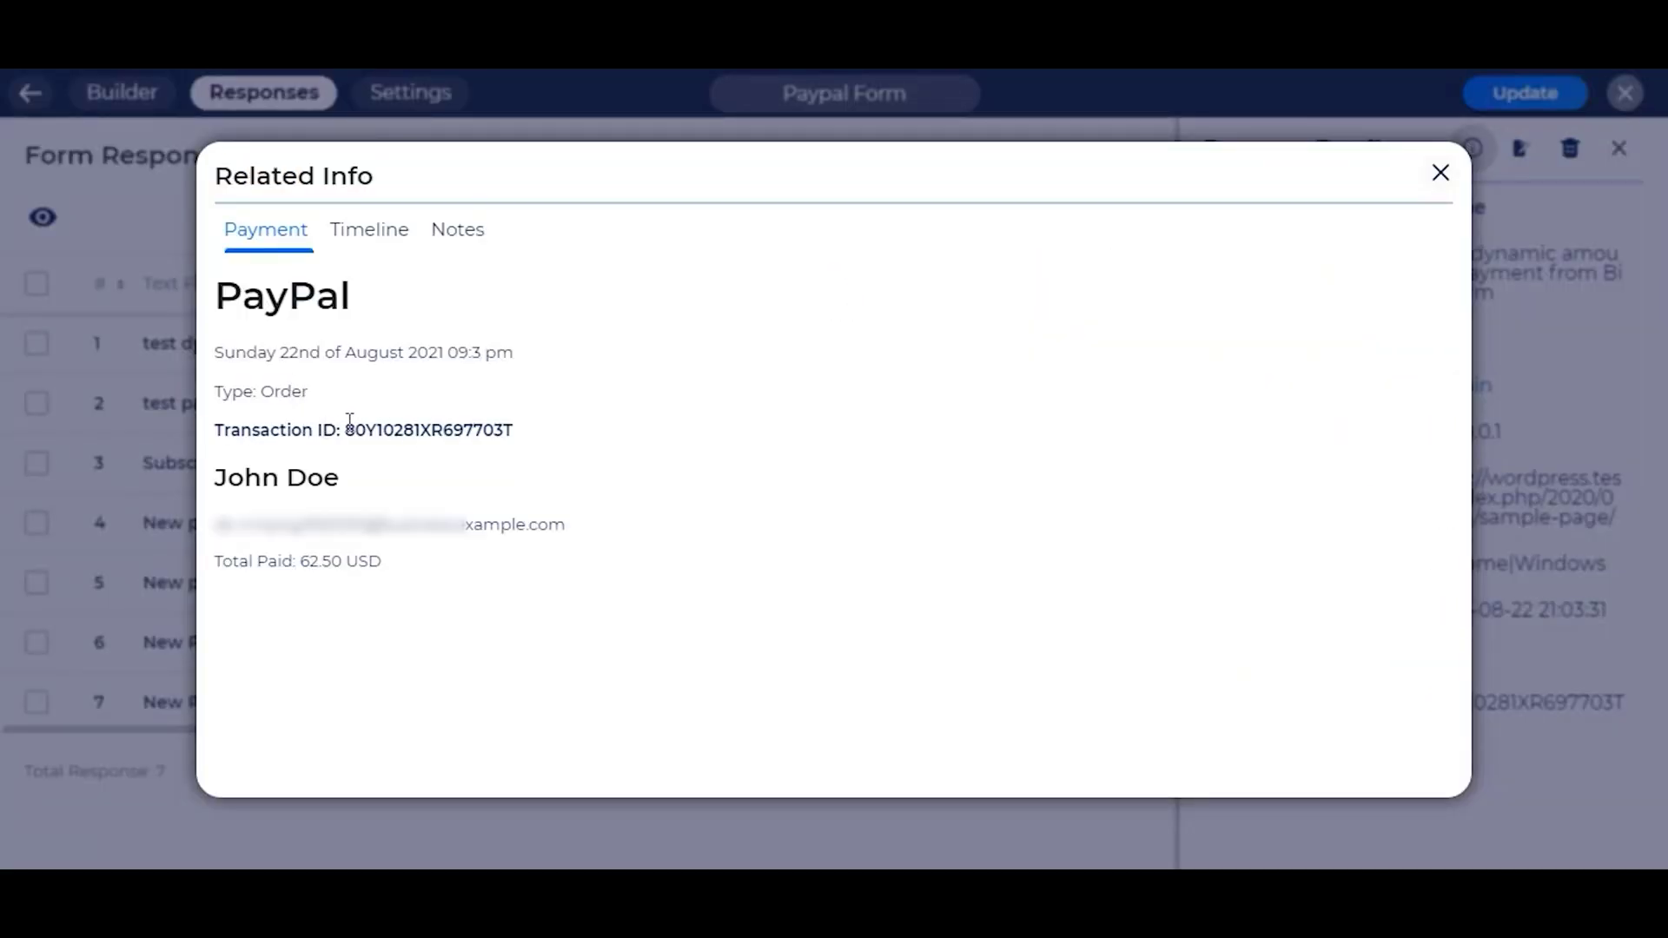
# Step: Check the transaction ID and 62.50 USD total, close the dialog, and review the PayPal entry
pyautogui.moveTo(349, 421); pyautogui.dragTo(216, 415)
pyautogui.moveTo(304, 567); pyautogui.dragTo(379, 580)
pyautogui.click(443, 559)
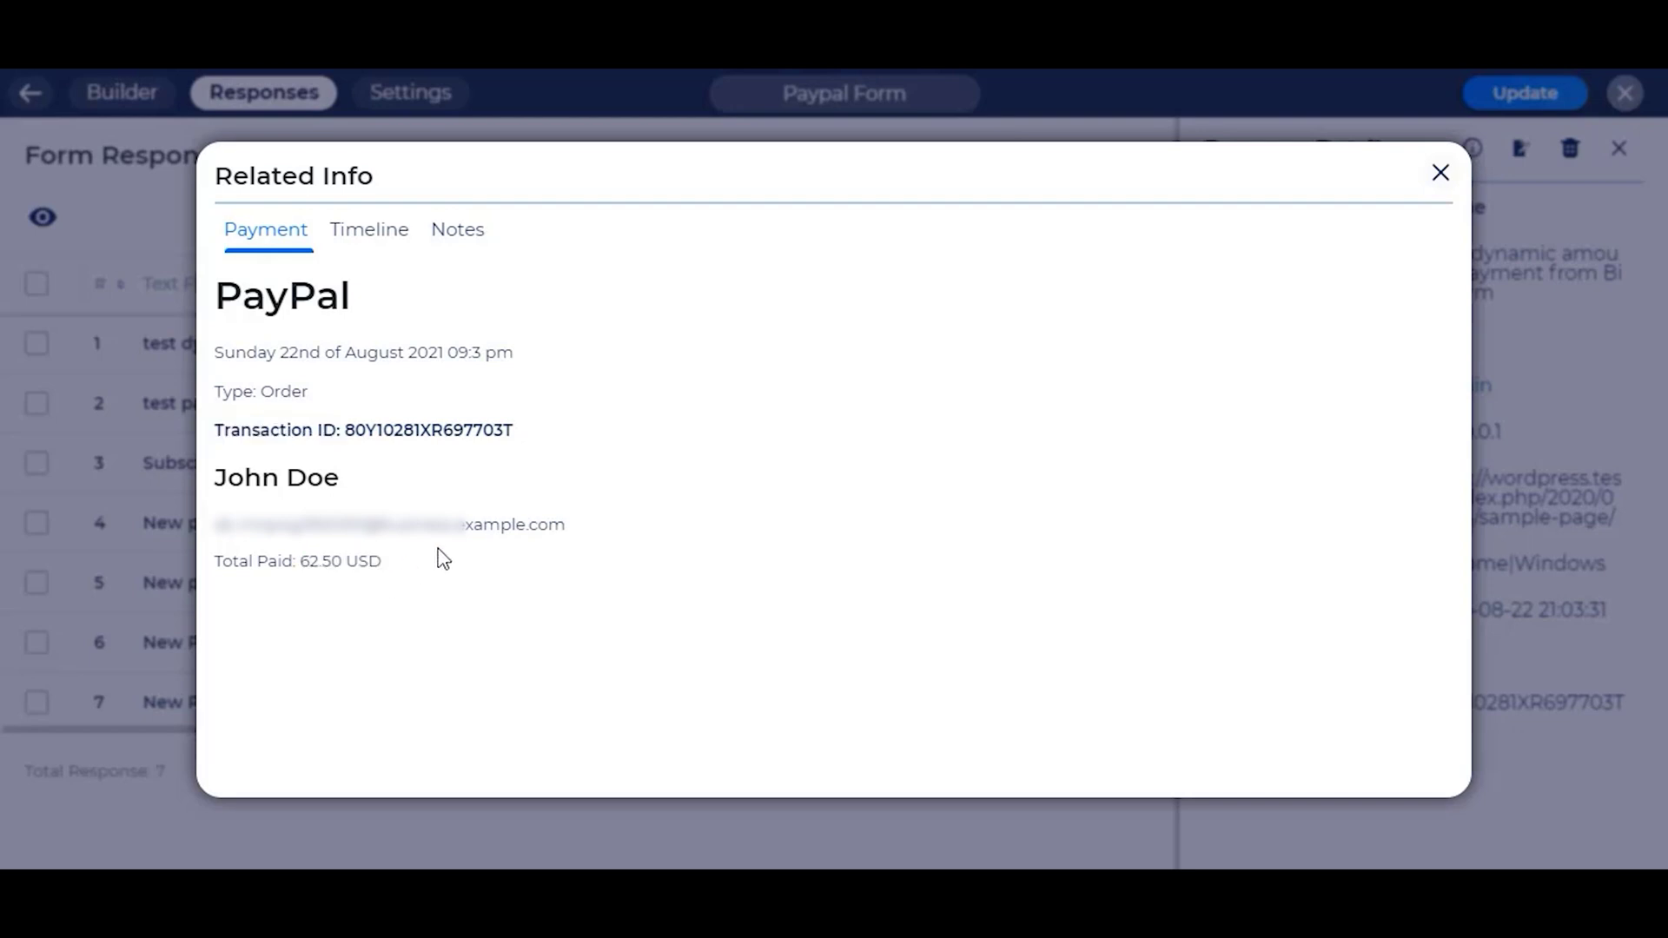
pyautogui.click(1442, 173)
pyautogui.moveTo(1220, 700); pyautogui.dragTo(1282, 700)
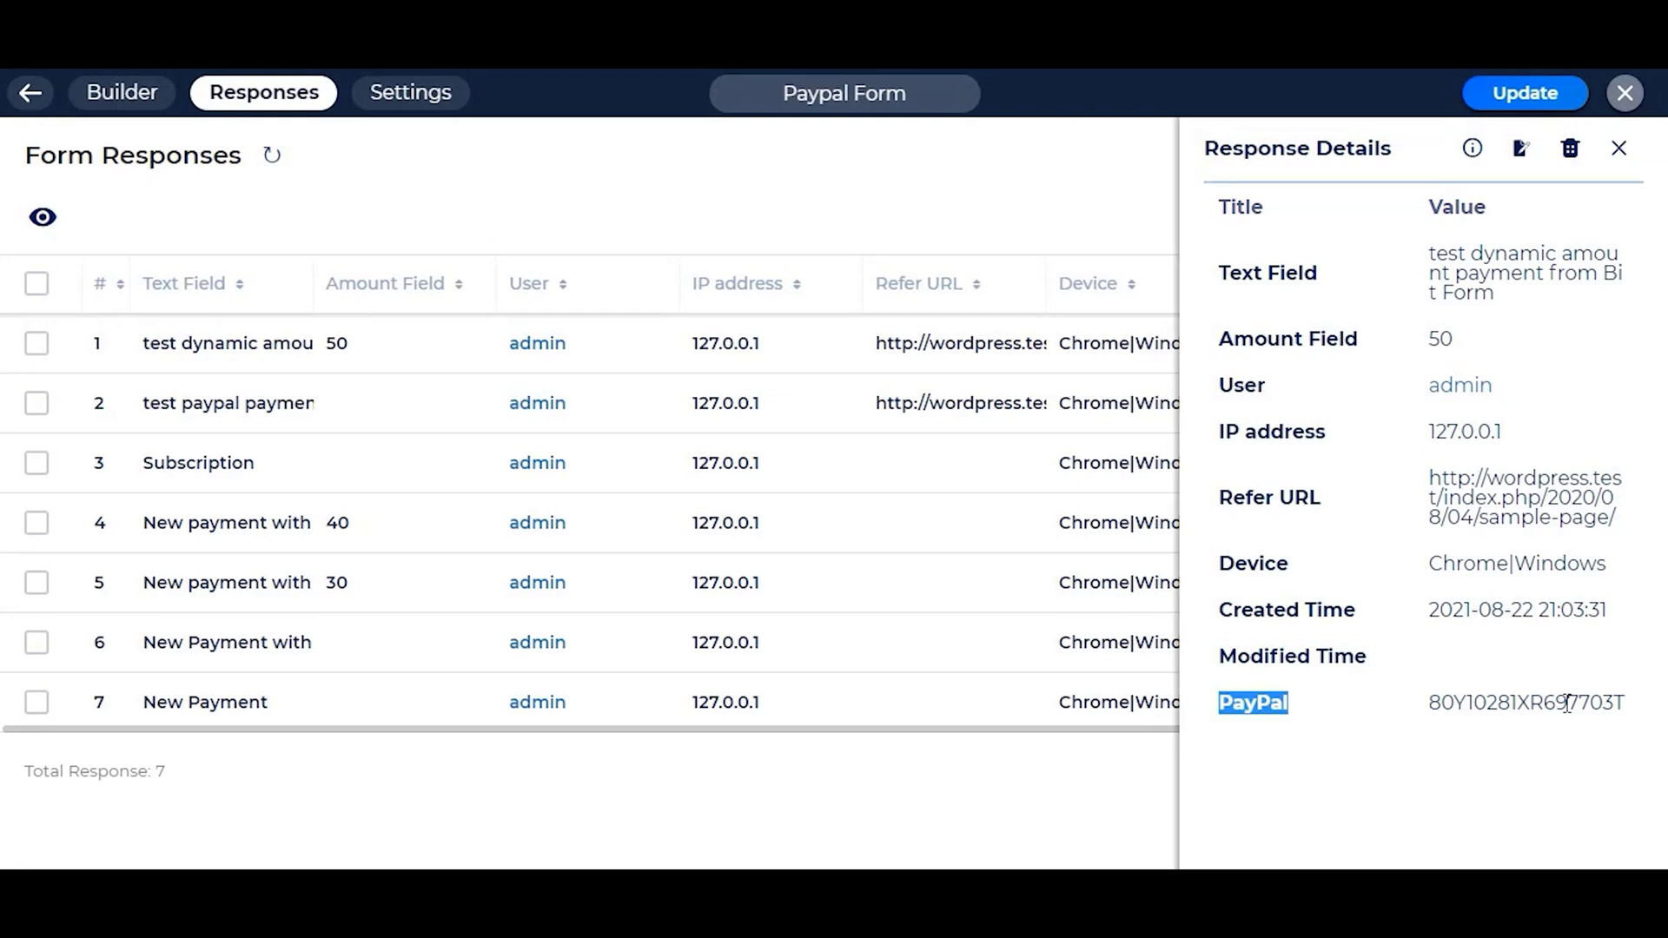
pyautogui.doubleClick(1527, 712)
pyautogui.click(1468, 744)
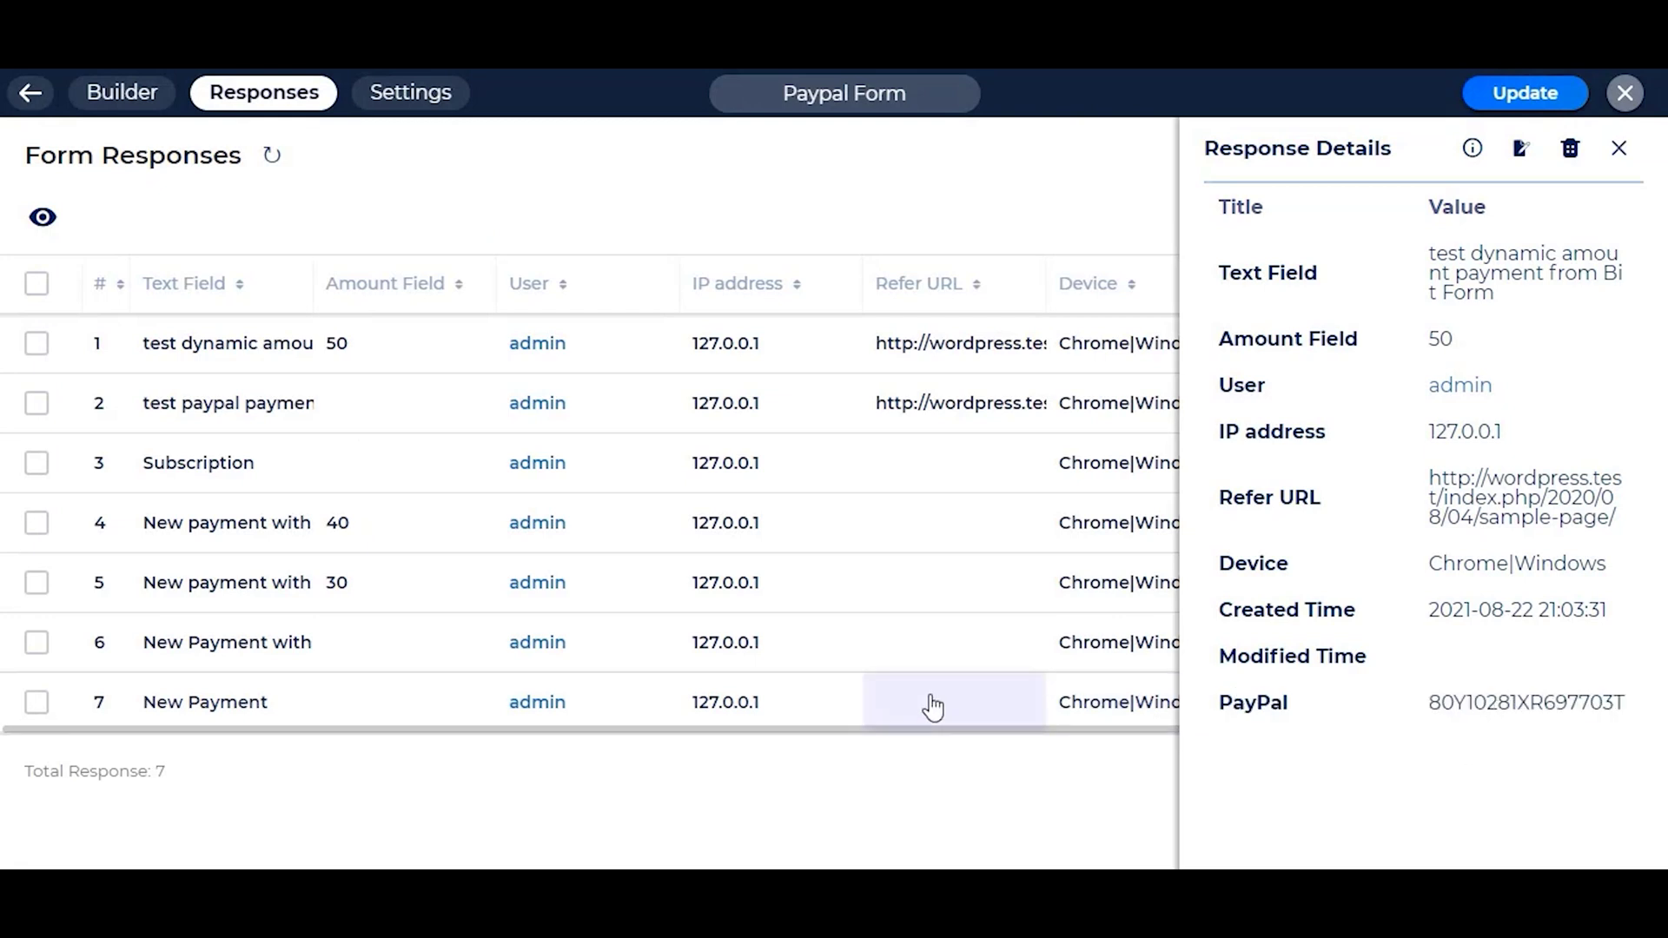